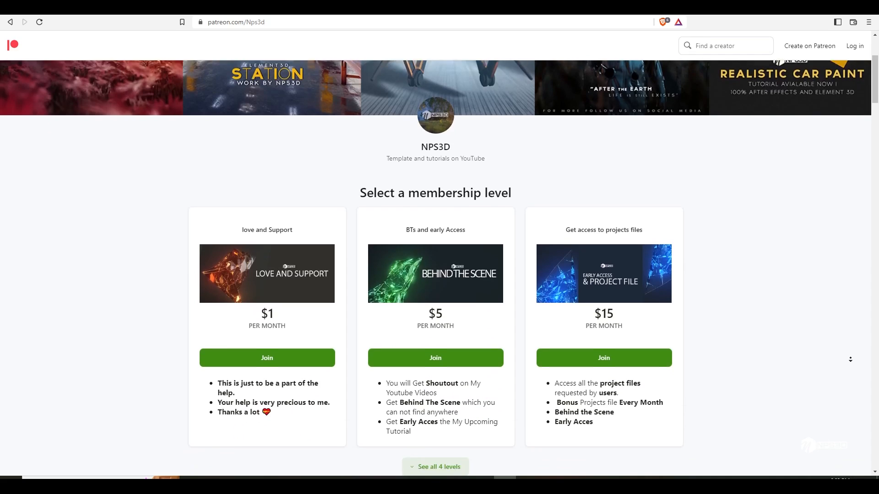
pyautogui.middleClick(850, 359)
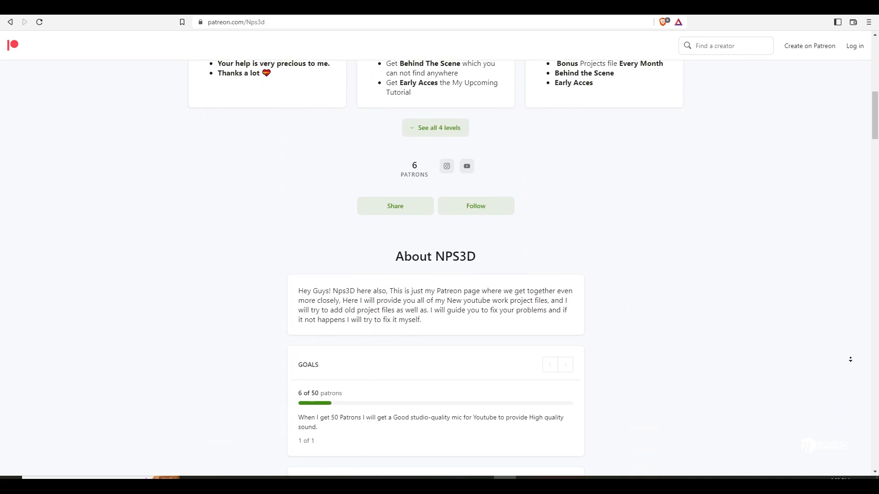
pyautogui.middleClick(850, 359)
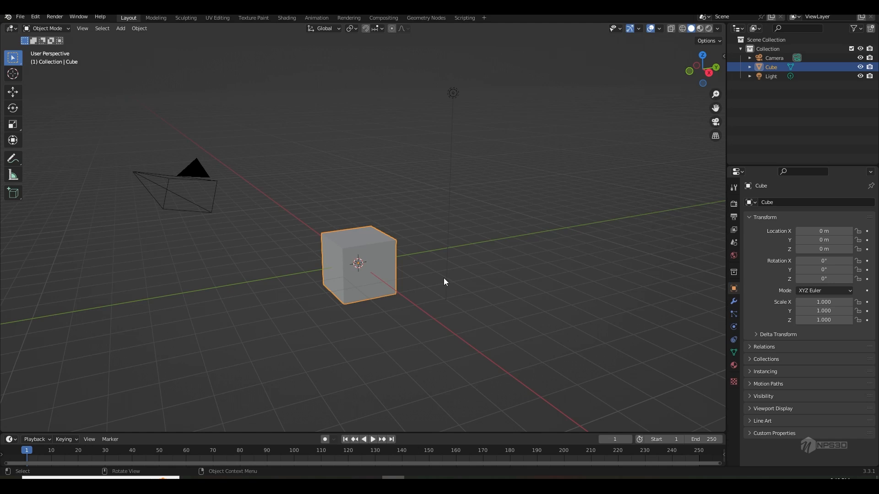
# Step: Switch to Blender and delete all the default objects from the scene
pyautogui.press('n')
pyautogui.press('n')
pyautogui.press('shift')
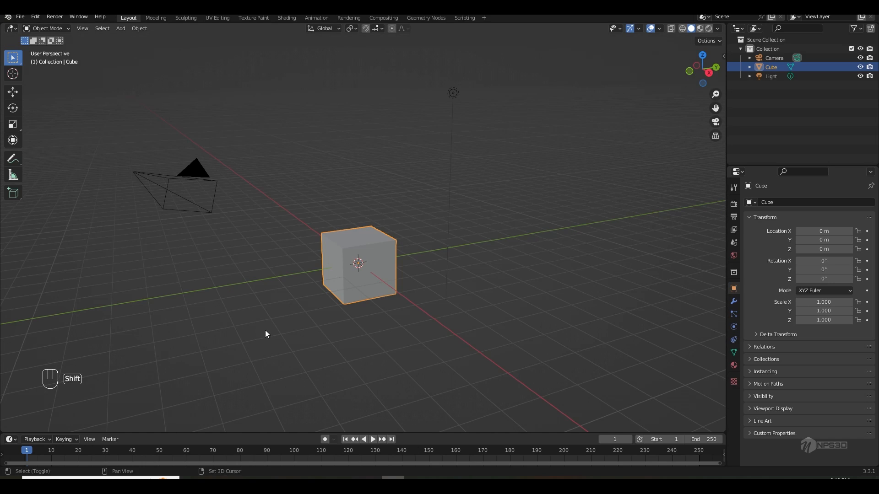
pyautogui.press('a')
pyautogui.press('Delete')
# Step: Add a plane mesh at the origin and scale it up by a factor of 12
pyautogui.hotkey('shift', 'a')
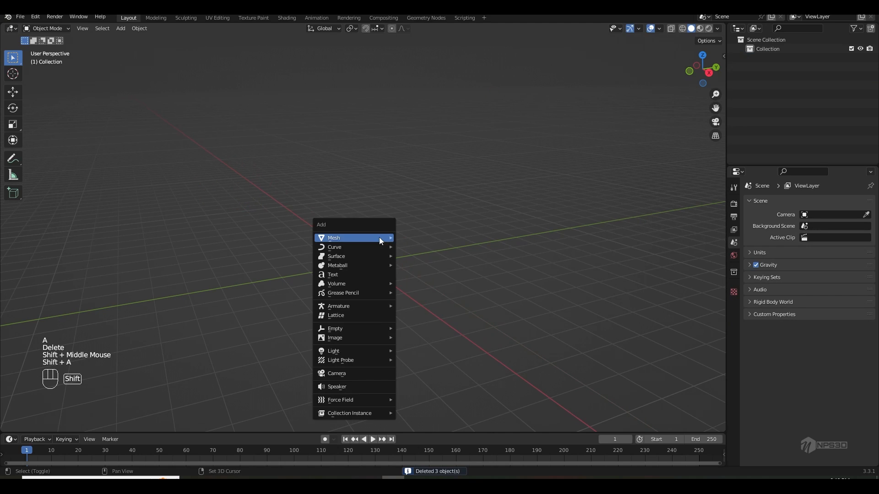
pyautogui.moveTo(379, 237)
pyautogui.click(441, 237)
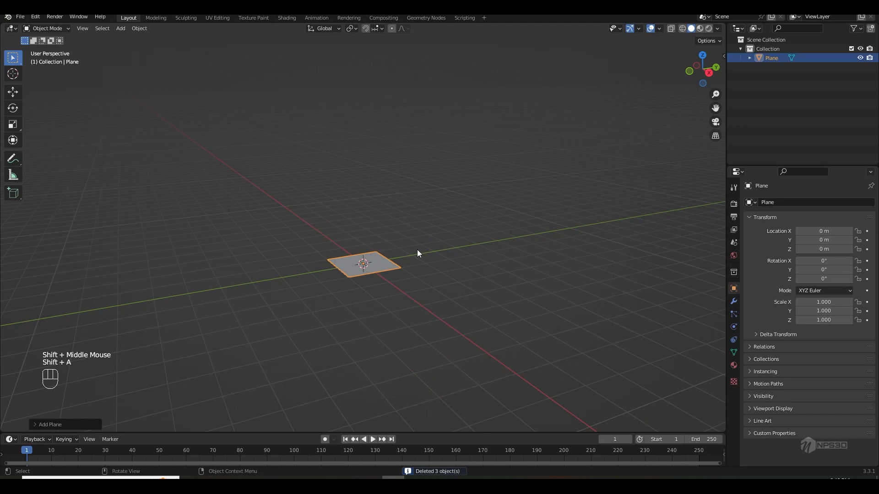
pyautogui.press('s')
pyautogui.press('1')
pyautogui.press('2')
pyautogui.click(417, 249)
# Step: Add a cube mesh at the centre of the plane as a size reference
pyautogui.scroll(-3, 449, 239)
pyautogui.keyDown('shift'); pyautogui.moveTo(450, 239); pyautogui.dragTo(468, 238, button='middle'); pyautogui.keyUp('shift')
pyautogui.moveTo(422, 262); pyautogui.dragTo(427, 265, button='middle')
pyautogui.scroll(2, 427, 265)
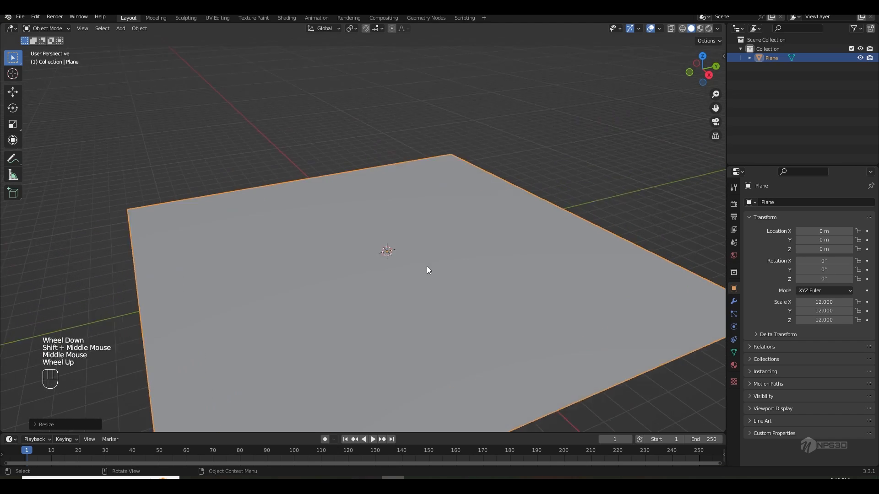
pyautogui.hotkey('shift', 'a')
pyautogui.moveTo(415, 248)
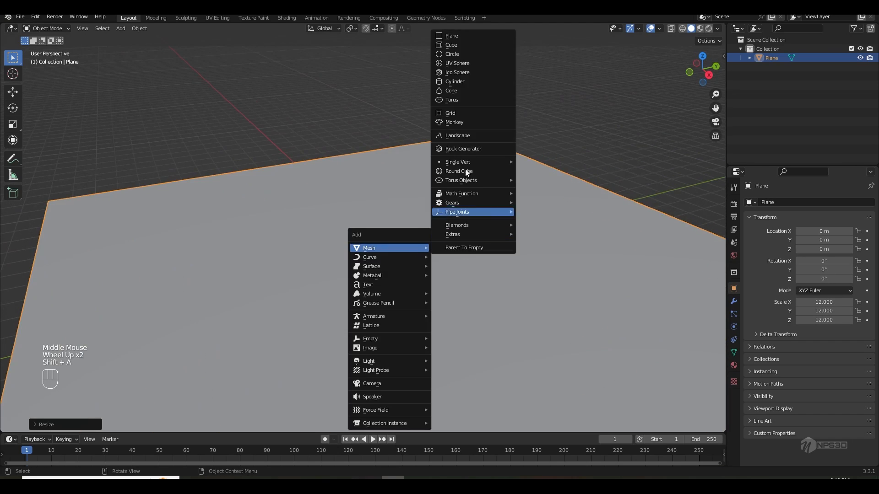
pyautogui.click(473, 46)
pyautogui.keyDown('shift'); pyautogui.moveTo(464, 257); pyautogui.dragTo(464, 200, button='middle'); pyautogui.keyUp('shift')
pyautogui.moveTo(463, 201); pyautogui.dragTo(460, 197, button='middle')
# Step: Show the object transform values in the viewport and scale the plane up by a further factor of 12
pyautogui.press('n')
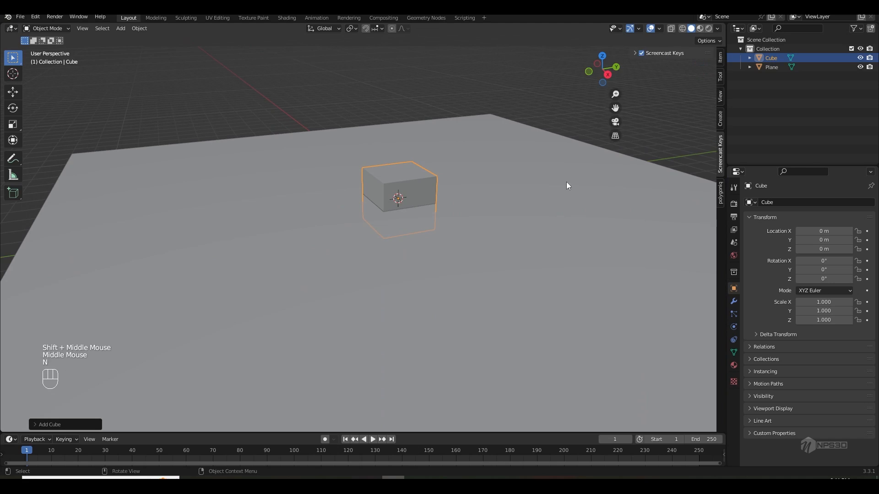
pyautogui.click(641, 224)
pyautogui.scroll(-2, 527, 209)
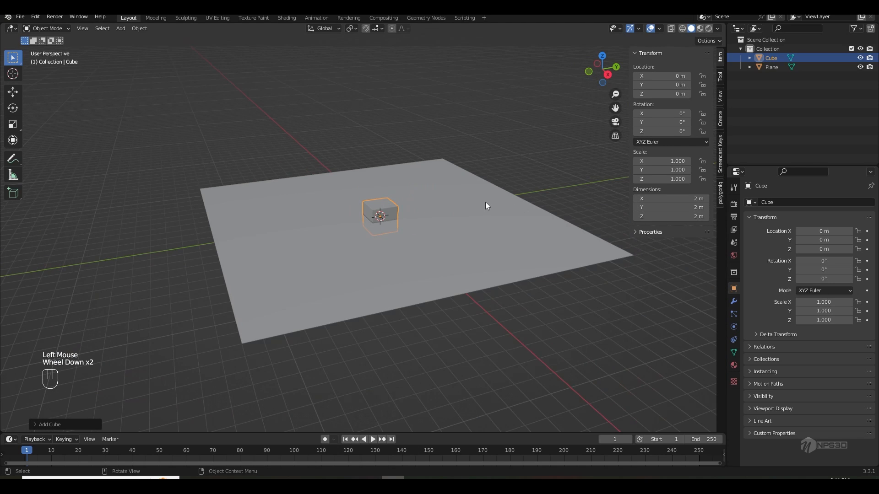
pyautogui.moveTo(479, 200); pyautogui.dragTo(482, 222, button='middle')
pyautogui.scroll(2, 444, 218)
pyautogui.click(481, 222)
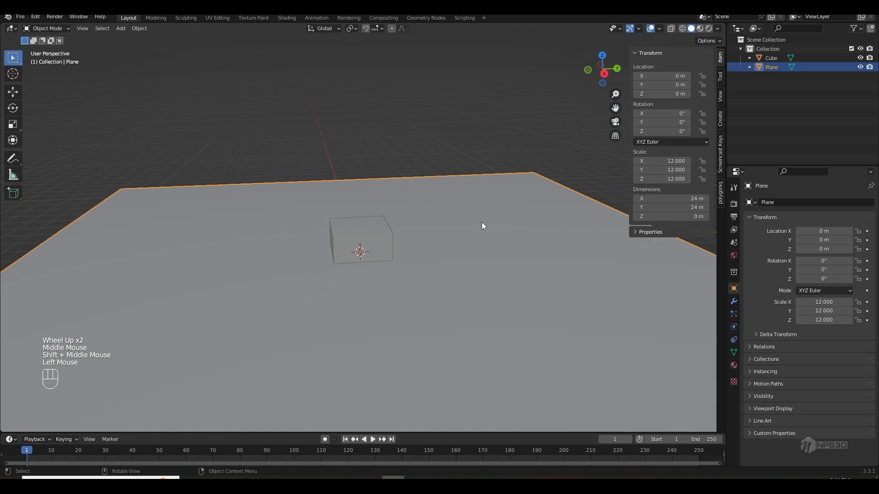
pyautogui.write('s12')
pyautogui.click(498, 201)
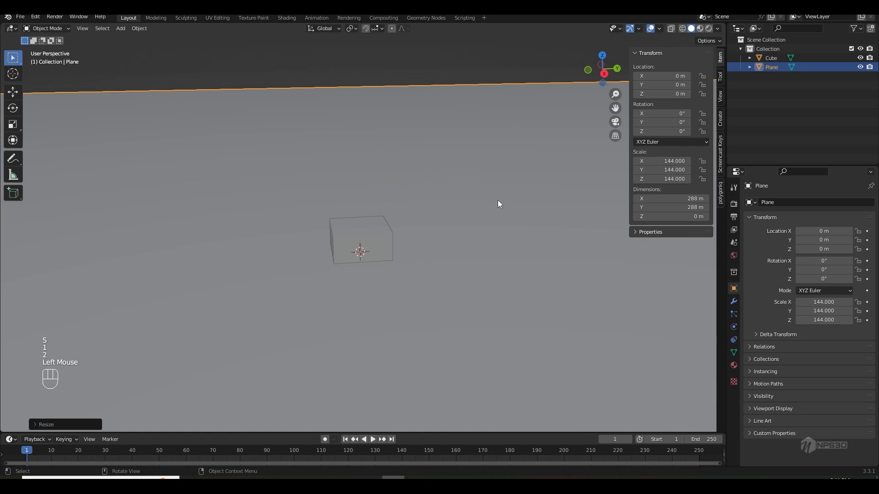
# Step: Rename the plane object as Ground
pyautogui.scroll(-4, 490, 207)
pyautogui.scroll(-6, 484, 209)
pyautogui.scroll(15, 478, 210)
pyautogui.click(483, 212)
pyautogui.click(770, 67)
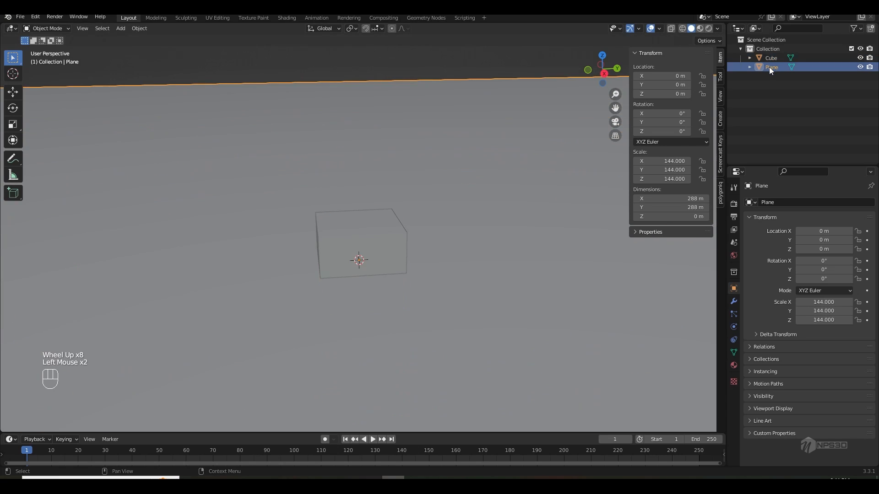
pyautogui.doubleClick(773, 67)
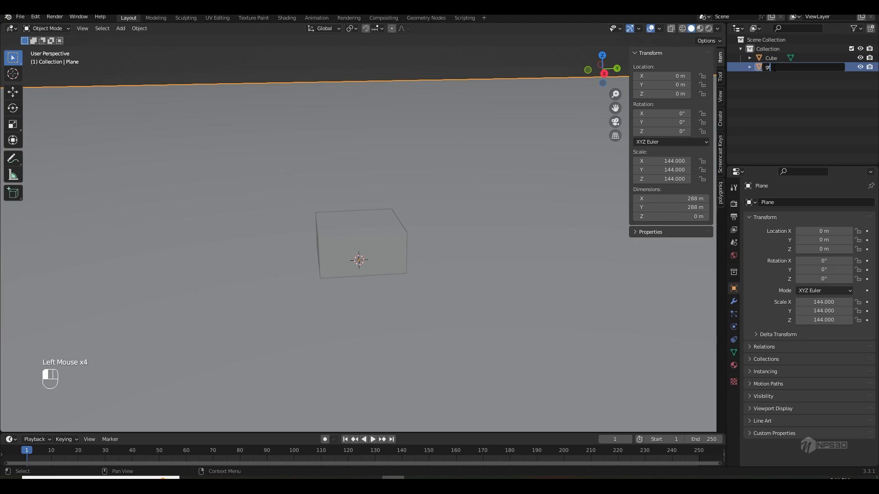
pyautogui.write('ground')
pyautogui.press('Return')
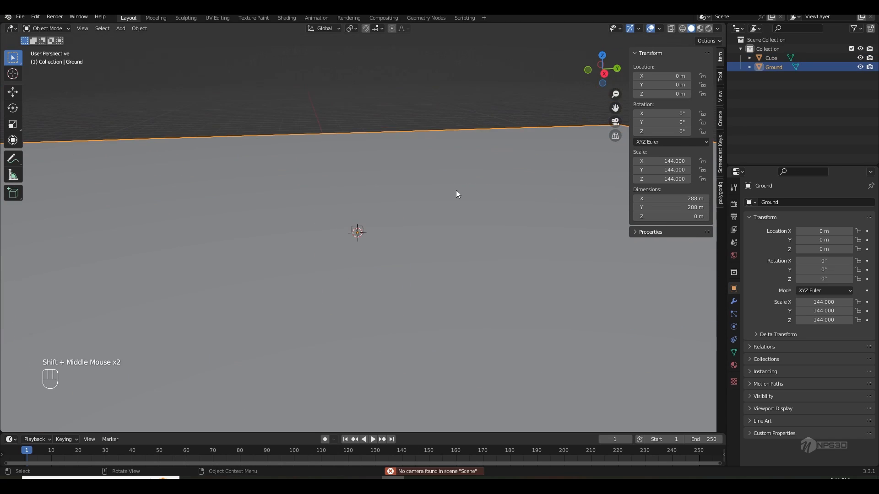
# Step: Subdivide the whole Ground mesh seven times in Edit Mode to get a dense grid
pyautogui.scroll(2, 457, 190)
pyautogui.scroll(-3, 457, 190)
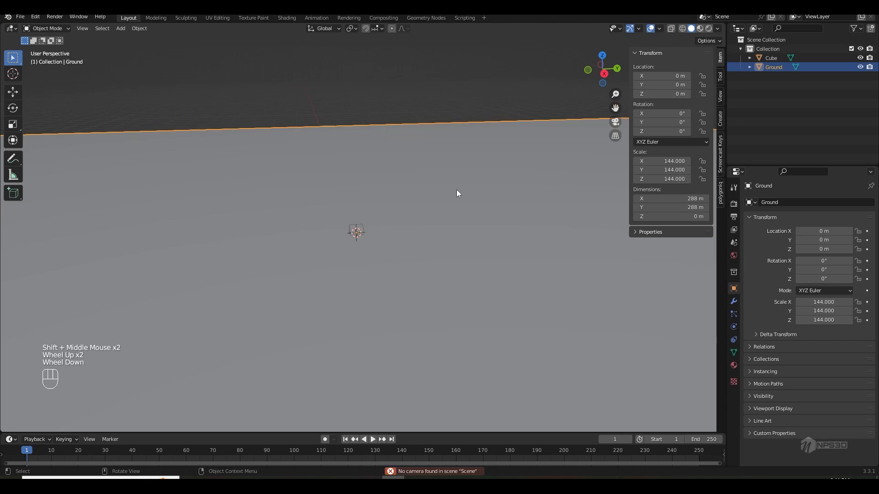
pyautogui.press('Tab')
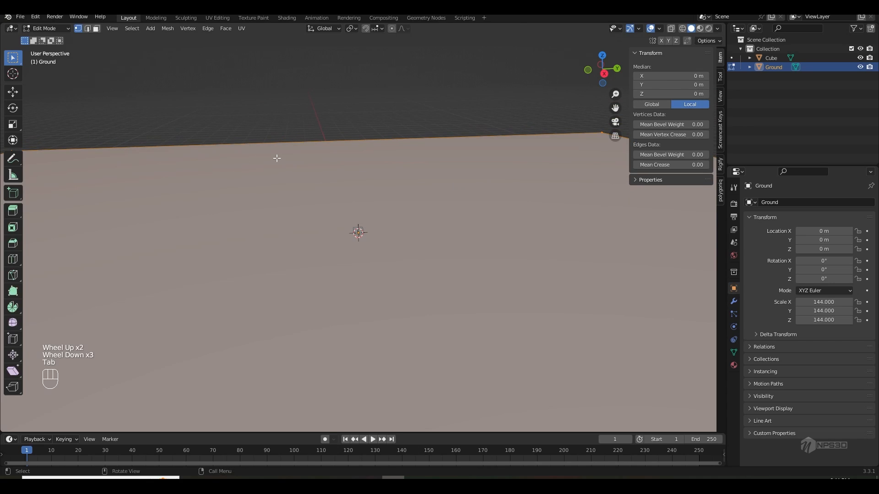
pyautogui.press('Tab')
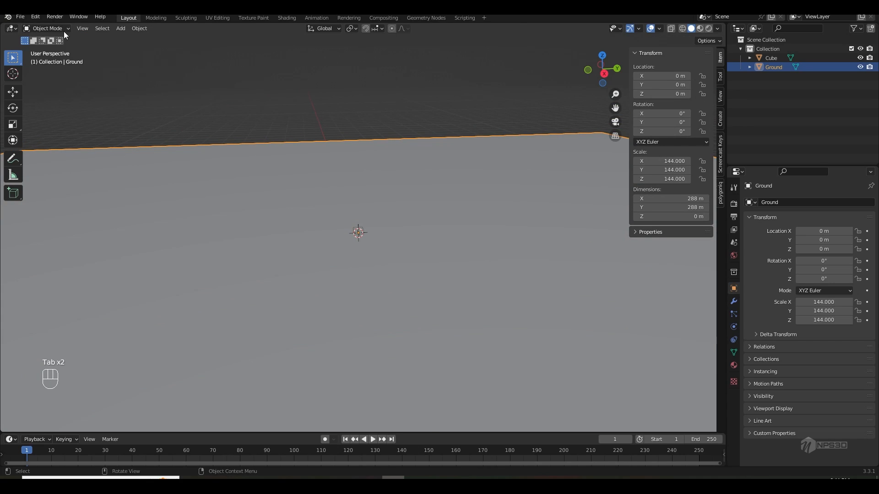
pyautogui.press('Tab')
pyautogui.rightClick(386, 175)
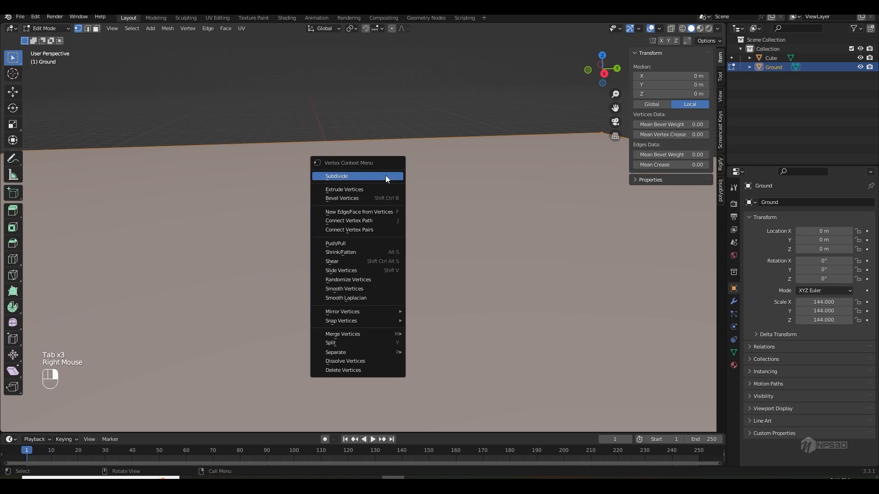
pyautogui.rightClick(333, 170)
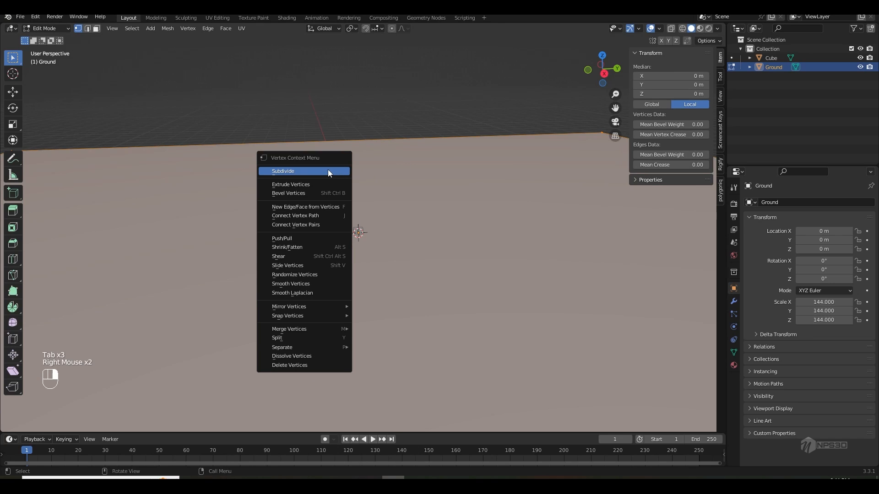
pyautogui.click(328, 170)
pyautogui.scroll(-4, 330, 187)
pyautogui.moveTo(329, 187); pyautogui.dragTo(350, 152, button='middle')
pyautogui.scroll(3, 386, 220)
pyautogui.rightClick(337, 183)
pyautogui.click(333, 179)
pyautogui.rightClick(333, 177)
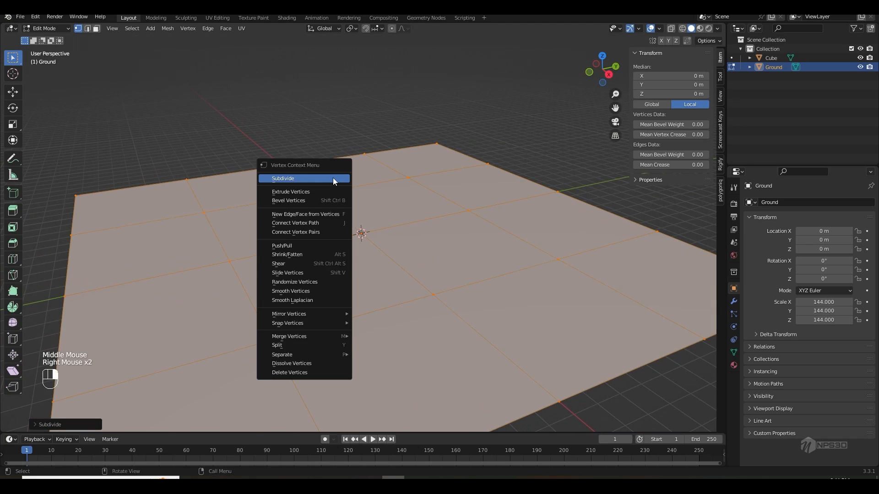
pyautogui.click(333, 178)
pyautogui.rightClick(333, 178)
pyautogui.click(333, 178)
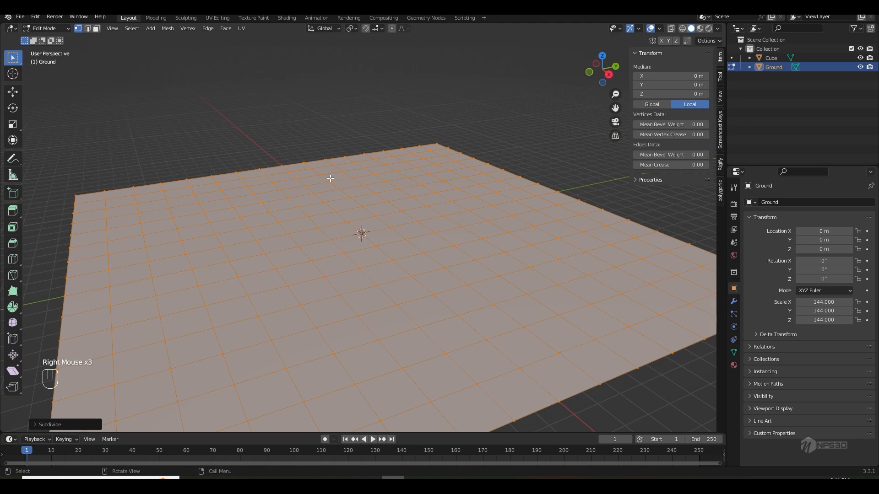
pyautogui.rightClick(322, 178)
pyautogui.click(322, 178)
pyautogui.rightClick(322, 178)
pyautogui.click(322, 178)
pyautogui.rightClick(322, 178)
pyautogui.click(322, 178)
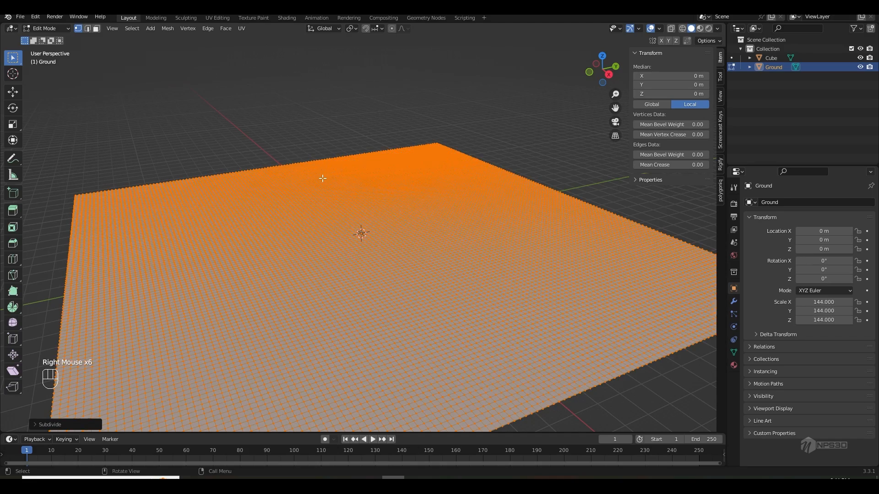
# Step: Examine the density of the subdivided ground grid in comparison with the cube
pyautogui.moveTo(353, 188); pyautogui.dragTo(391, 204, button='middle')
pyautogui.scroll(4, 390, 209)
pyautogui.scroll(1, 390, 210)
pyautogui.moveTo(301, 190); pyautogui.dragTo(353, 241, button='middle')
pyautogui.scroll(2, 299, 189)
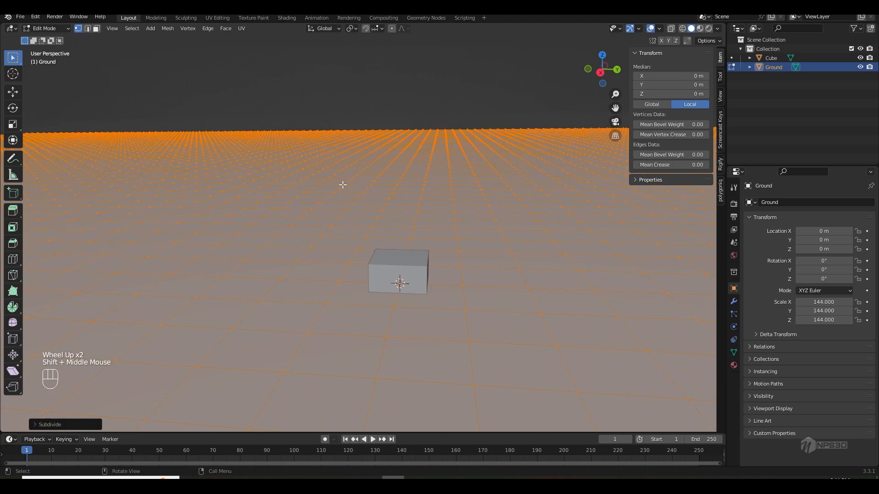
pyautogui.press('Tab')
pyautogui.press('Tab')
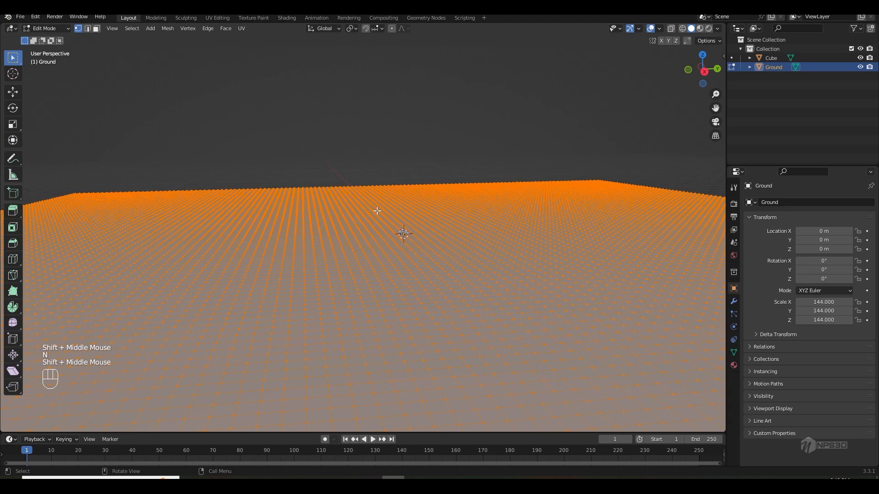
pyautogui.moveTo(377, 210); pyautogui.dragTo(370, 230, button='middle')
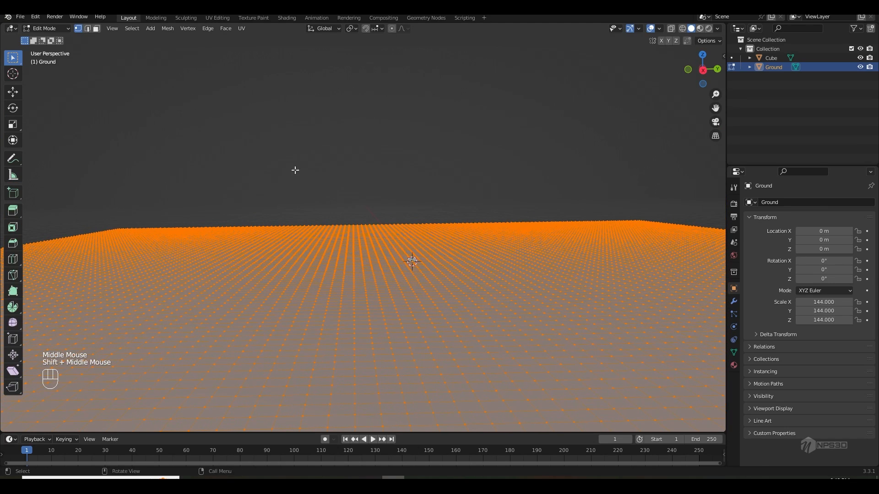
# Step: Enable proportional editing and pull up a far-left ground vertex into a broad hill, with a proportional size of about 49.79 m
pyautogui.click(392, 28)
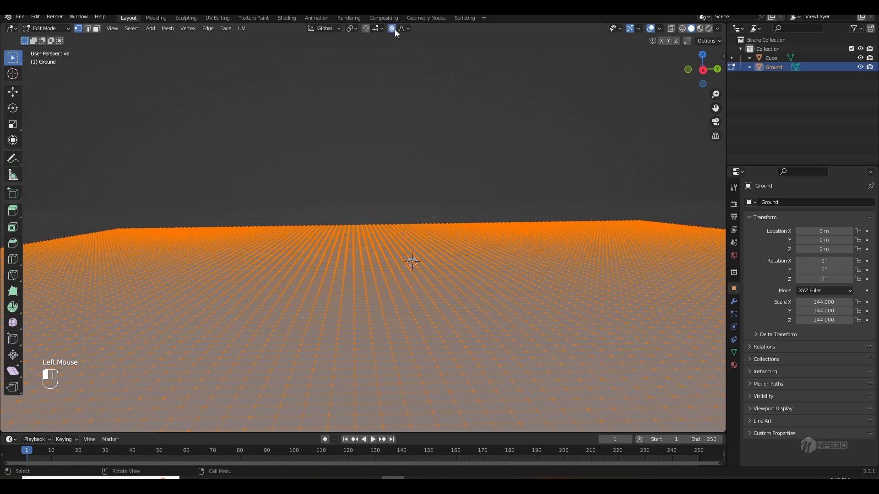
pyautogui.click(160, 238)
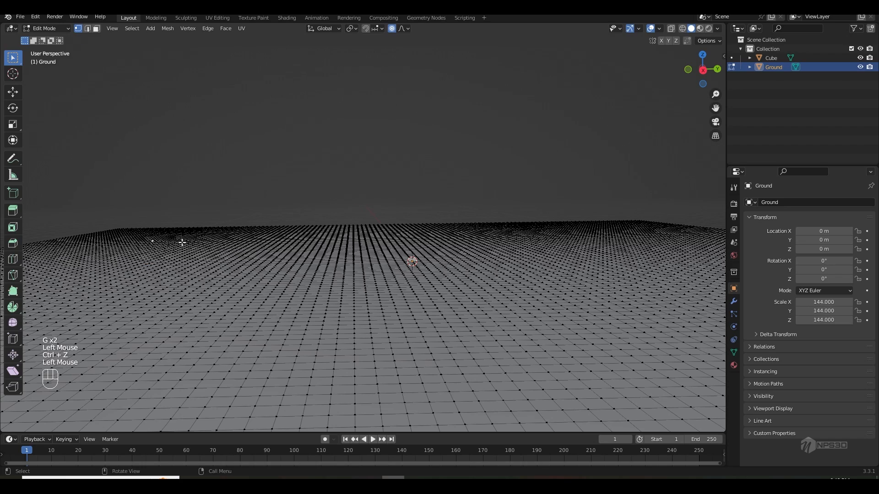
pyautogui.press('g')
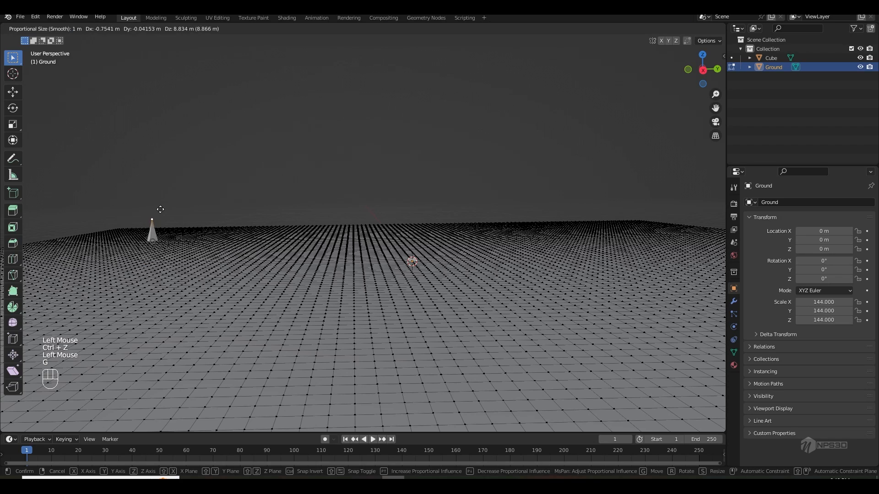
pyautogui.scroll(2, 160, 209)
pyautogui.scroll(-3, 159, 208)
pyautogui.scroll(-13, 160, 206)
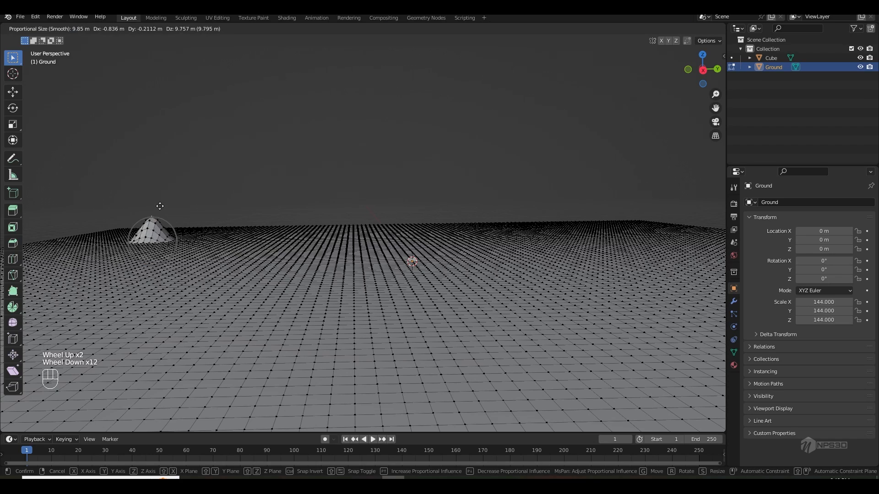
pyautogui.scroll(-4, 158, 202)
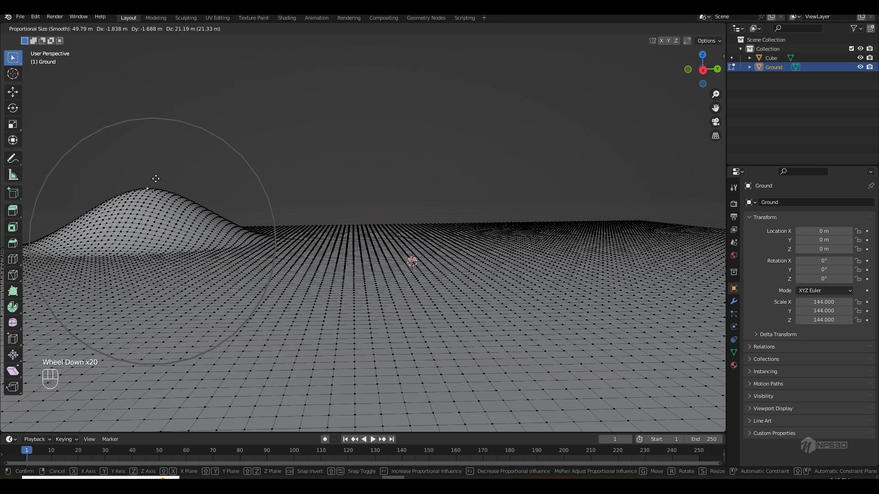
pyautogui.click(160, 204)
# Step: Raise a second hill on the far right of the ground and a lower rise farther right beside it
pyautogui.click(503, 232)
pyautogui.press('g')
pyautogui.click(505, 210)
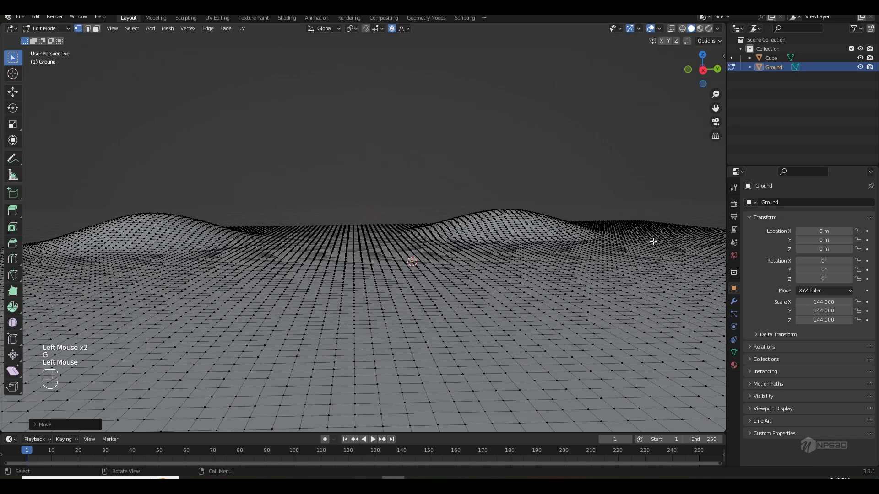
pyautogui.click(655, 242)
pyautogui.press('g')
pyautogui.click(657, 226)
# Step: Lift two vertices between the hills along the Z axis to form gentle rises in the middle of the ground
pyautogui.click(337, 247)
pyautogui.press('g')
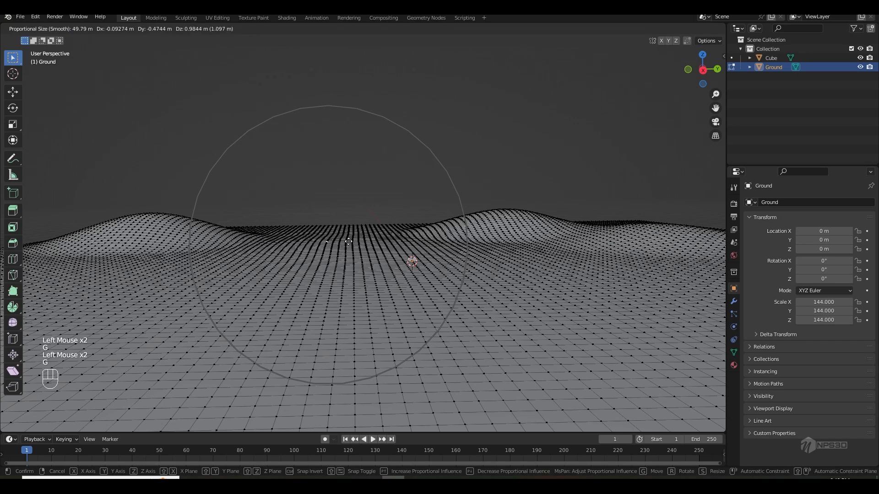
pyautogui.press('z')
pyautogui.click(348, 241)
pyautogui.click(295, 225)
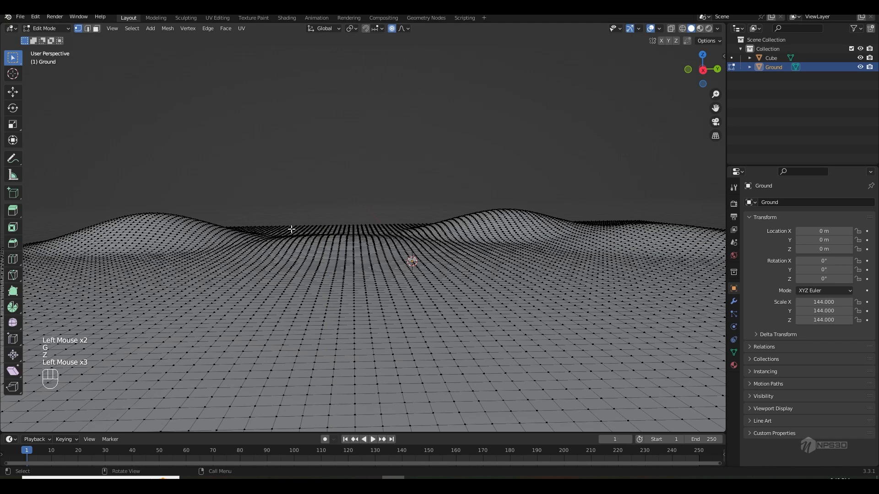
pyautogui.press('g')
pyautogui.press('z')
pyautogui.click(366, 234)
# Step: Form gentle bumps on the near-left and near-right parts of the ground by moving single vertices with proportional falloff
pyautogui.scroll(-2, 314, 281)
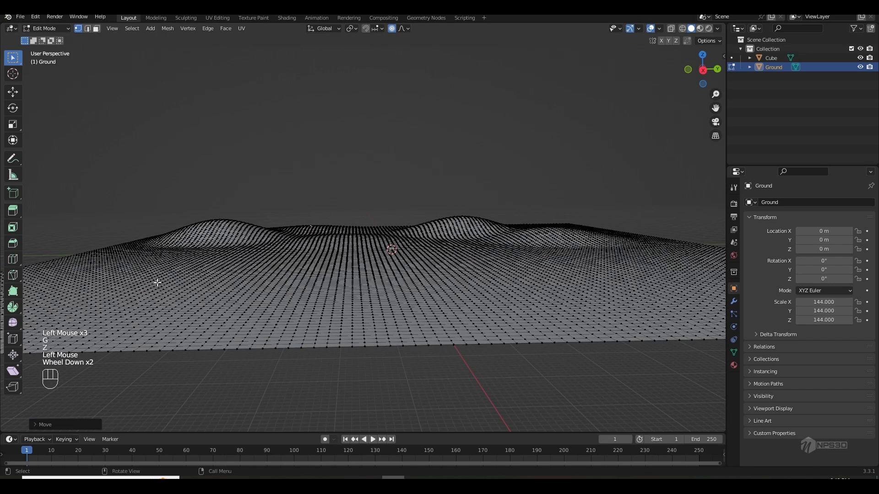
pyautogui.click(157, 283)
pyautogui.press('g')
pyautogui.press('z')
pyautogui.click(158, 274)
pyautogui.click(575, 280)
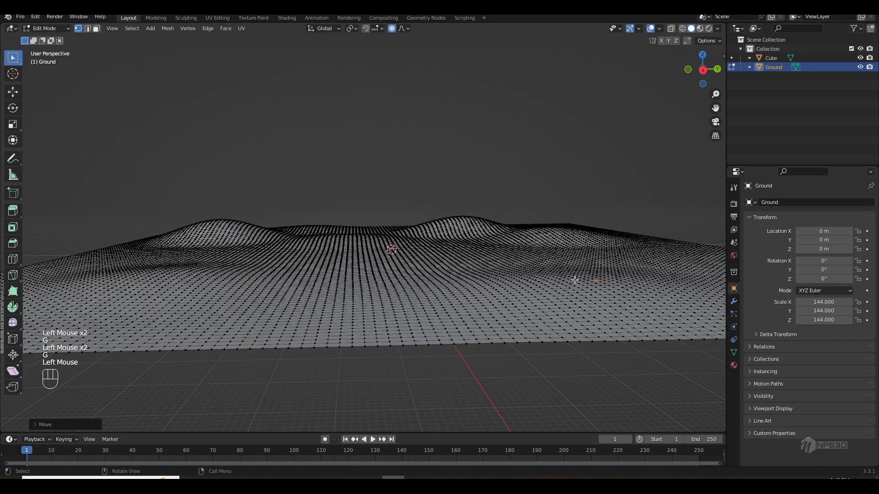
# Step: Move two vertices on the right side of the ground with proportional falloff, the first along the Z axis, to add gentle rises
pyautogui.click(670, 265)
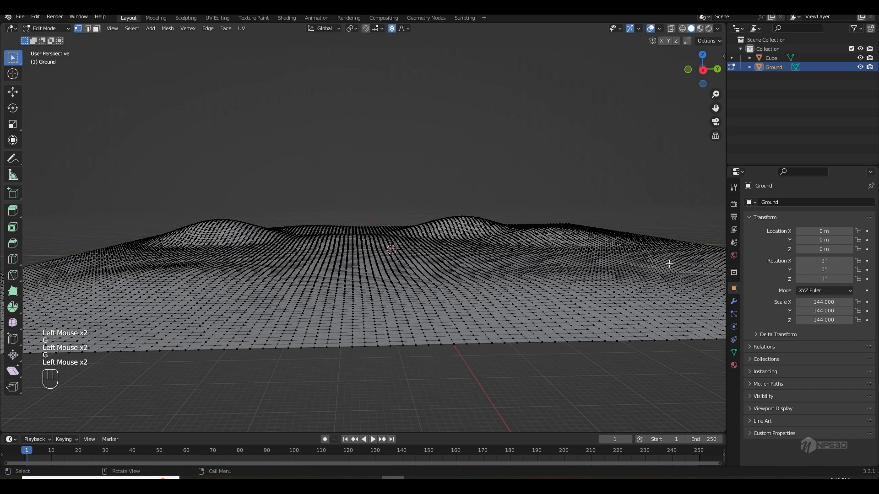
pyautogui.press('g')
pyautogui.press('z')
pyautogui.click(673, 257)
pyautogui.click(531, 259)
pyautogui.press('g')
pyautogui.click(490, 276)
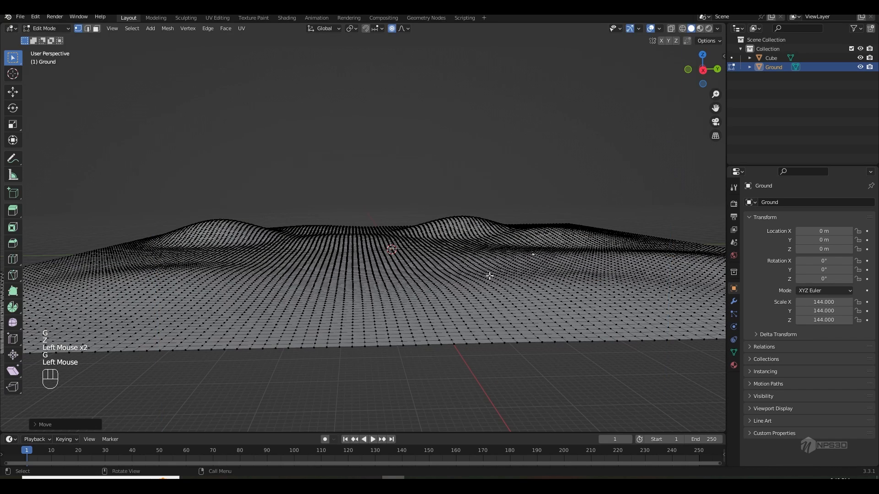
# Step: Leave mesh editing and shade the ground object smooth
pyautogui.press('Tab')
pyautogui.moveTo(139, 314); pyautogui.dragTo(328, 306, button='middle')
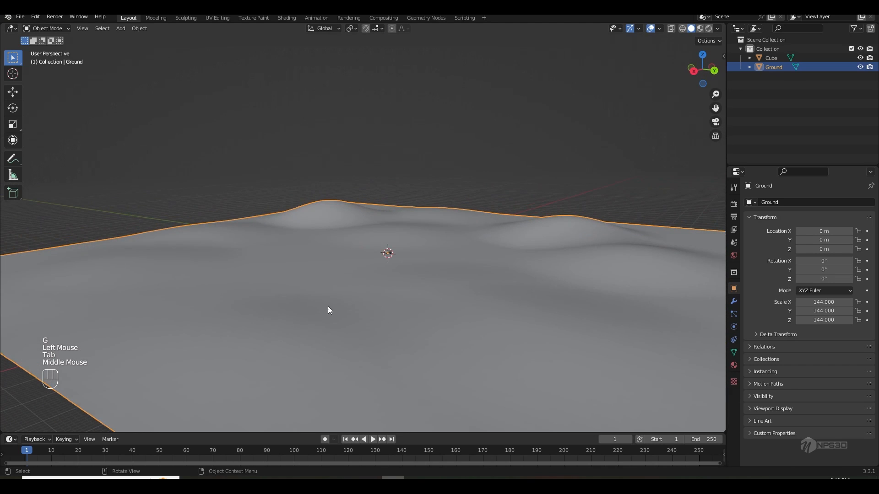
pyautogui.scroll(2, 424, 300)
pyautogui.keyDown('shift'); pyautogui.moveTo(441, 305); pyautogui.dragTo(412, 312, button='middle'); pyautogui.keyUp('shift')
pyautogui.rightClick(457, 254)
pyautogui.click(457, 253)
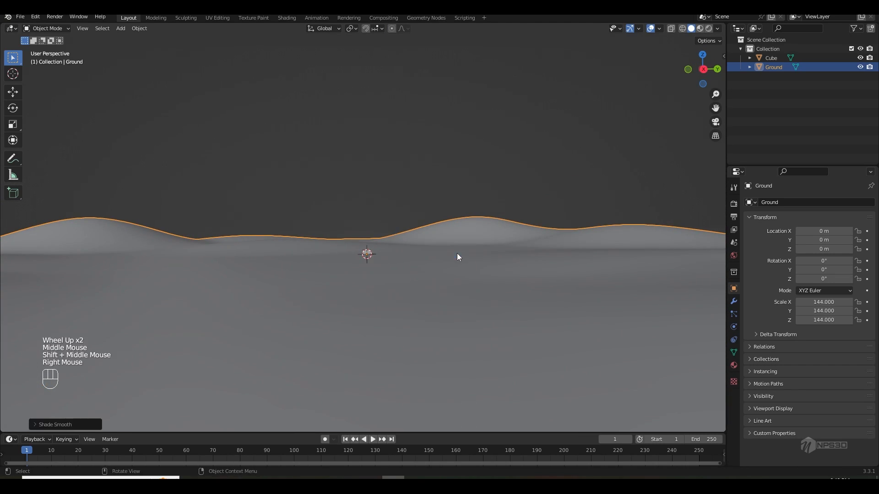
pyautogui.keyDown('shift'); pyautogui.moveTo(456, 254); pyautogui.dragTo(413, 287, button='middle'); pyautogui.keyUp('shift')
pyautogui.click(482, 307)
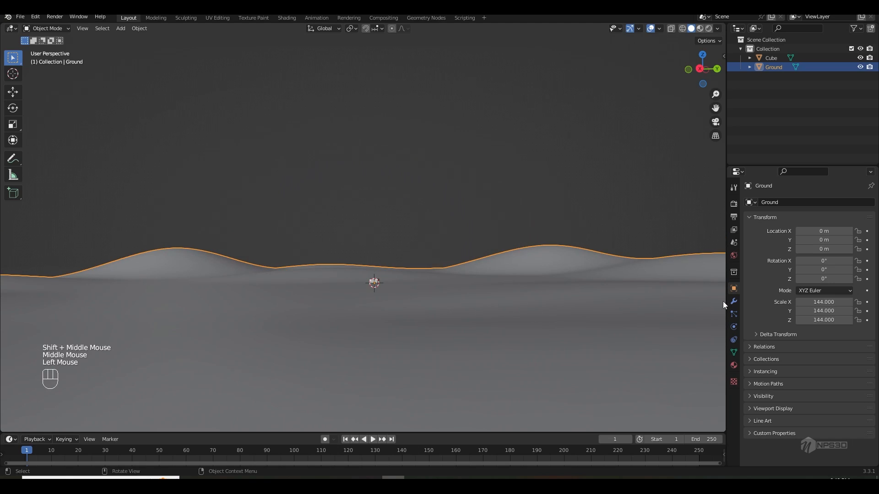
pyautogui.click(735, 304)
pyautogui.click(772, 202)
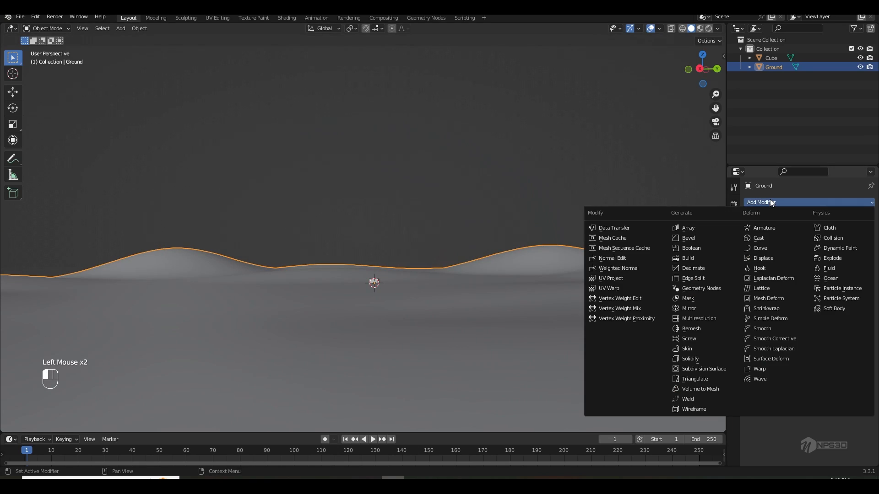
pyautogui.click(763, 258)
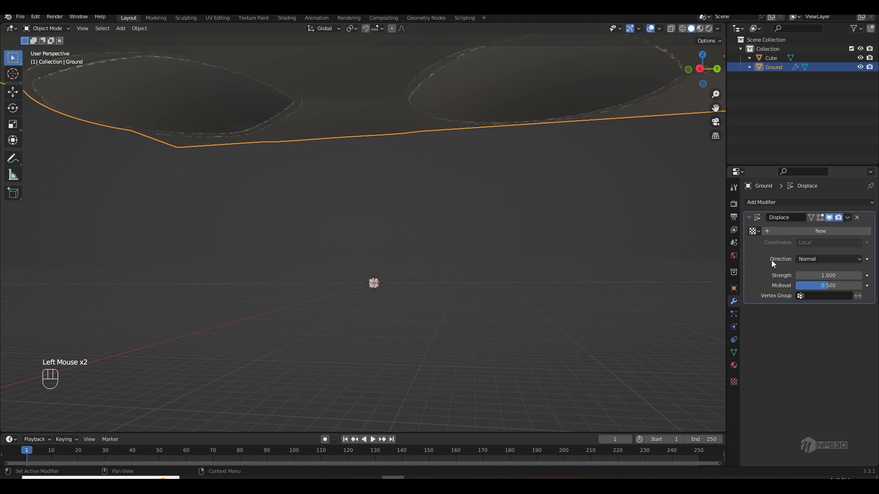
pyautogui.scroll(-2, 510, 207)
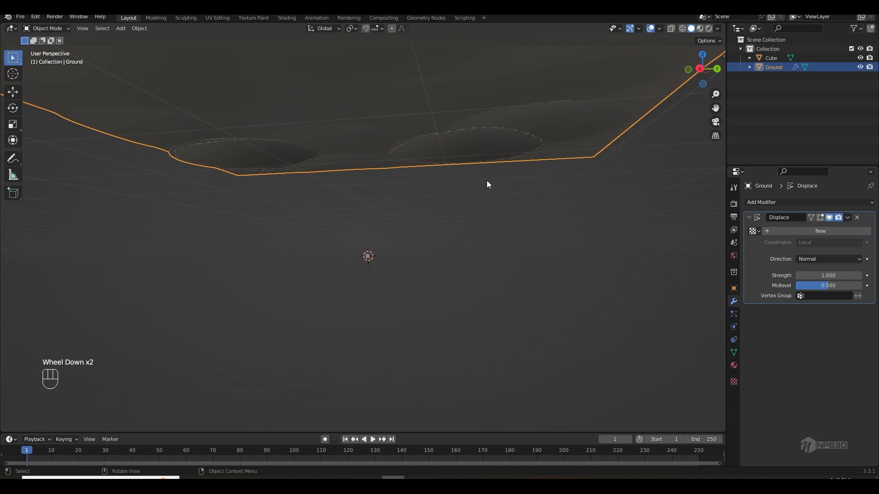
pyautogui.keyDown('shift'); pyautogui.moveTo(487, 182); pyautogui.dragTo(430, 264, button='middle'); pyautogui.keyUp('shift')
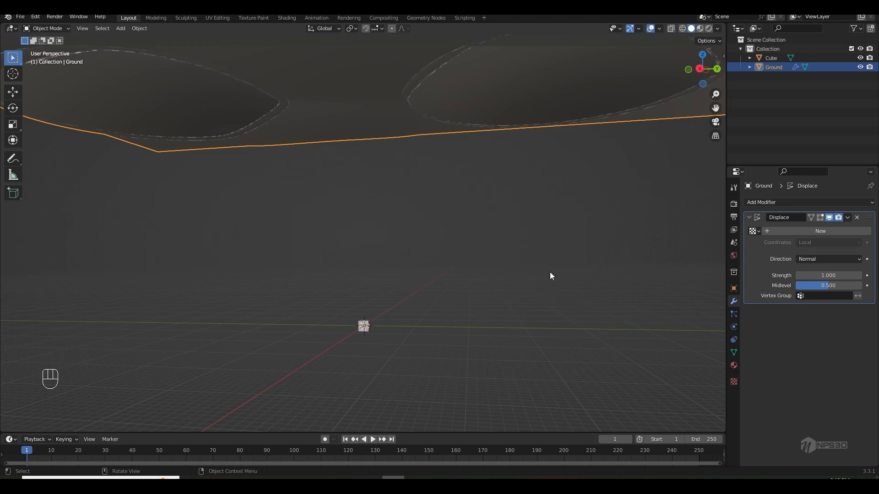
pyautogui.click(857, 218)
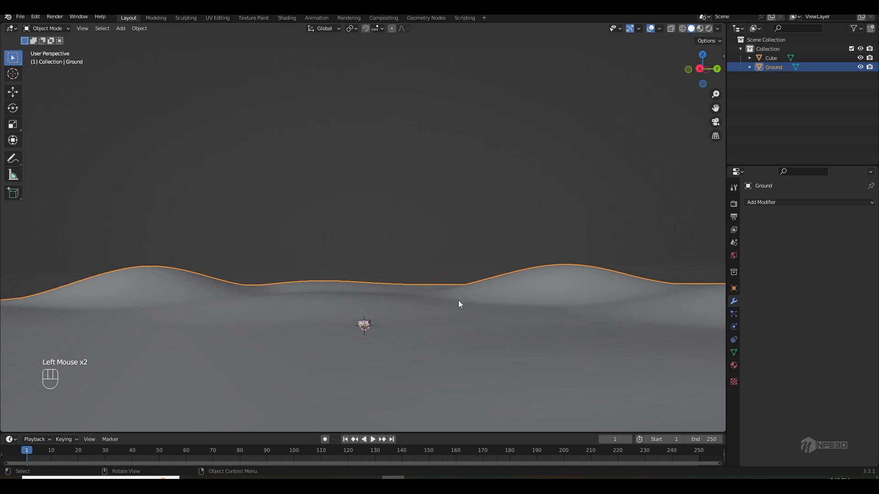
# Step: Apply the ground's scale and check its scale values in the transform properties
pyautogui.hotkey('ctrl', 'a')
pyautogui.hotkey('ctrl', 'a')
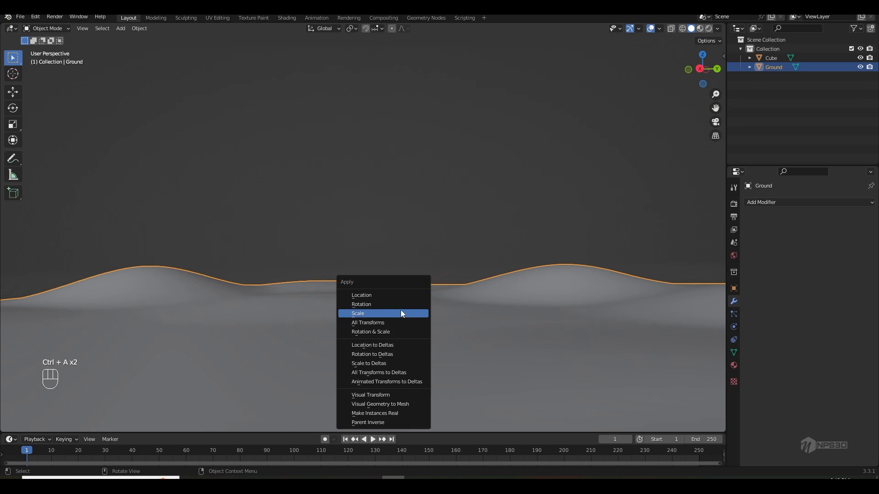
pyautogui.press('n')
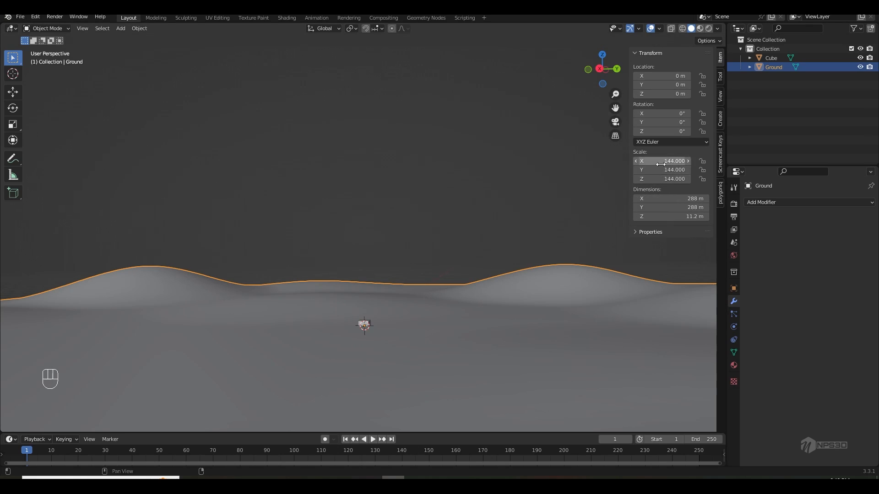
pyautogui.press('n')
pyautogui.hotkey('ctrl', 'a')
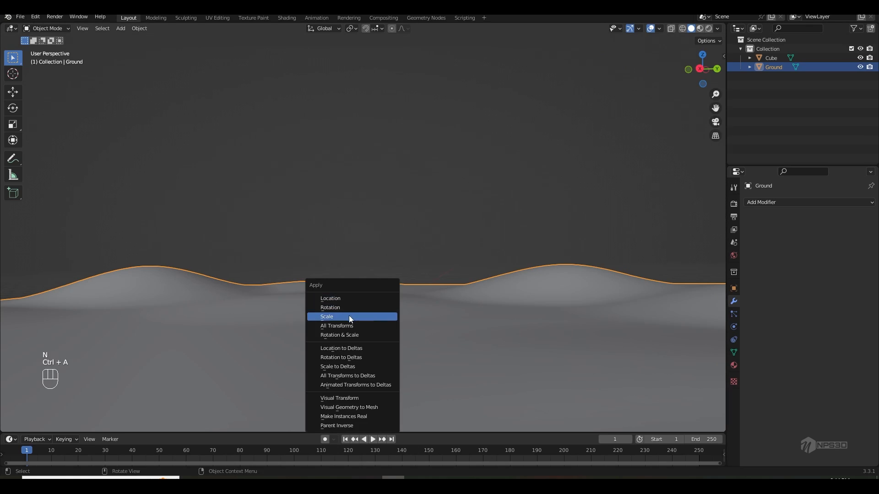
pyautogui.click(378, 317)
pyautogui.press('n')
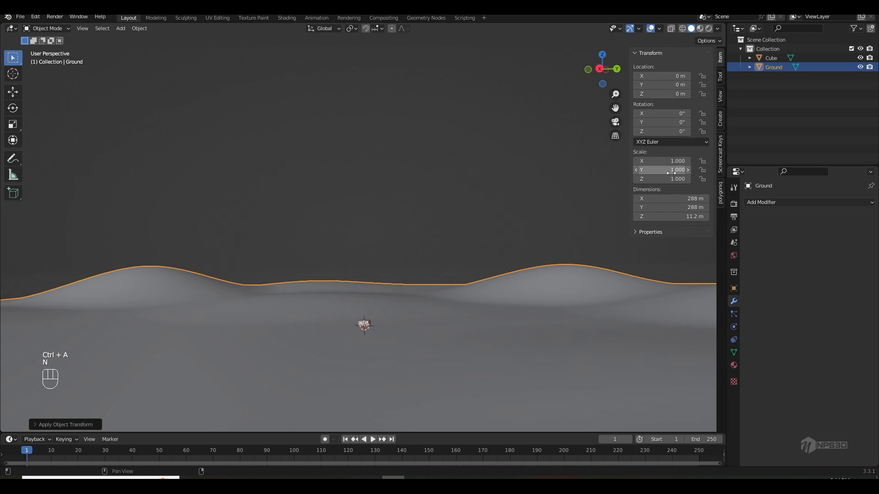
pyautogui.press('n')
# Step: Add a Displace modifier to the ground and give it a new texture
pyautogui.click(773, 202)
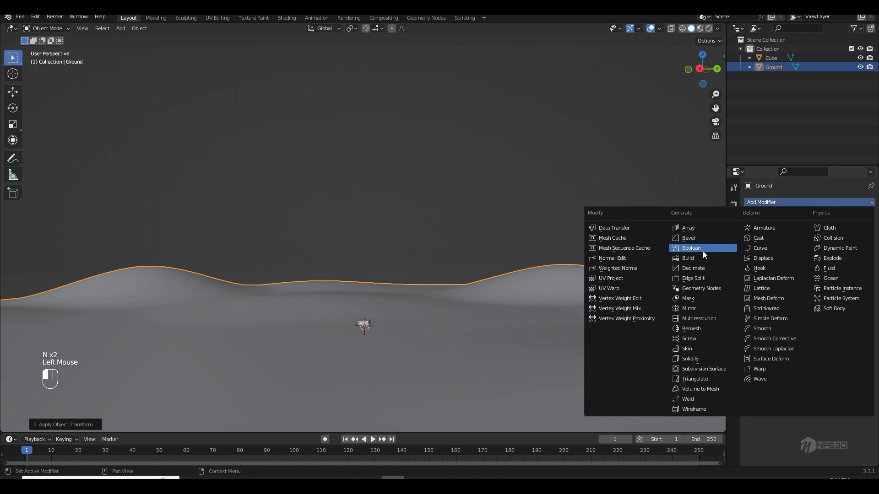
pyautogui.click(765, 259)
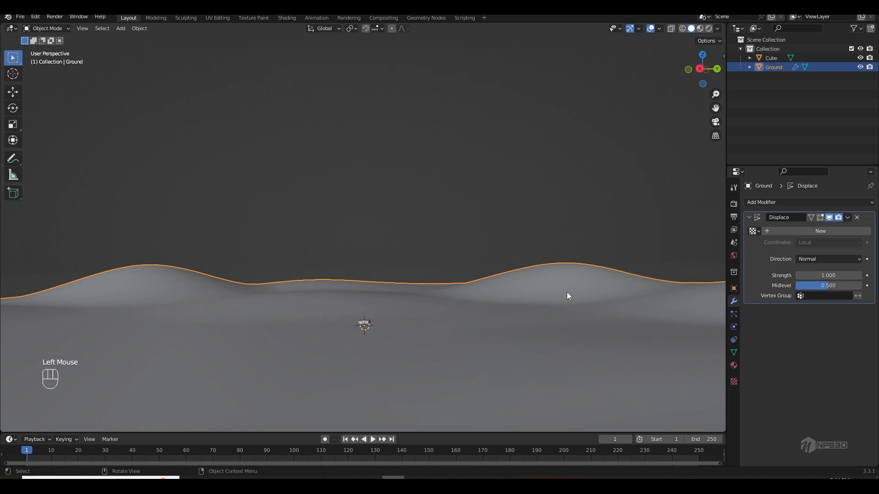
pyautogui.click(795, 231)
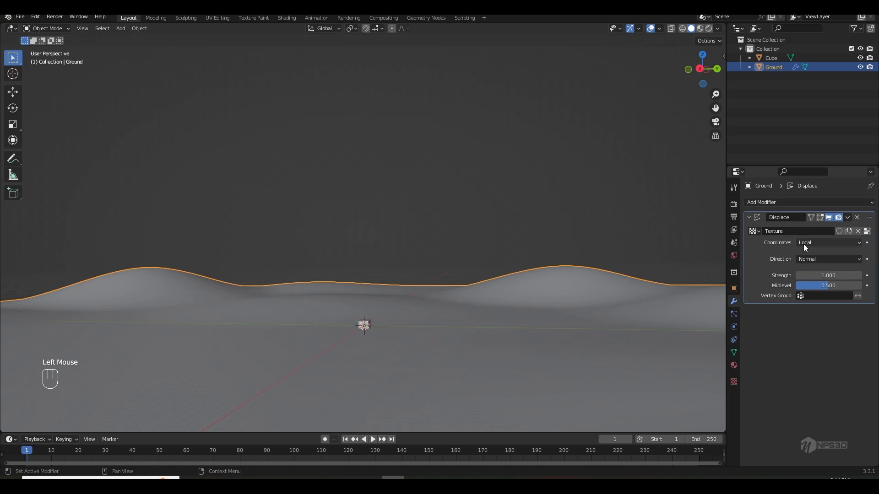
# Step: Change the displacement texture's type to Clouds and set its size to 2.00
pyautogui.click(866, 233)
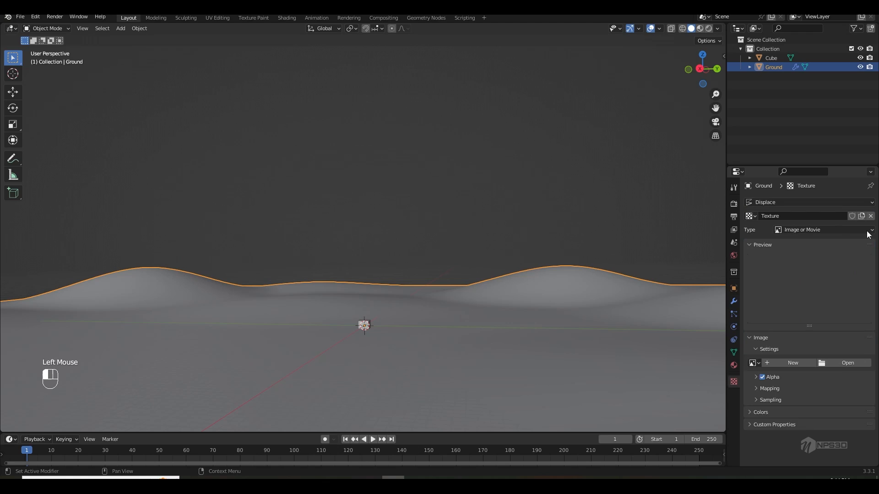
pyautogui.click(802, 232)
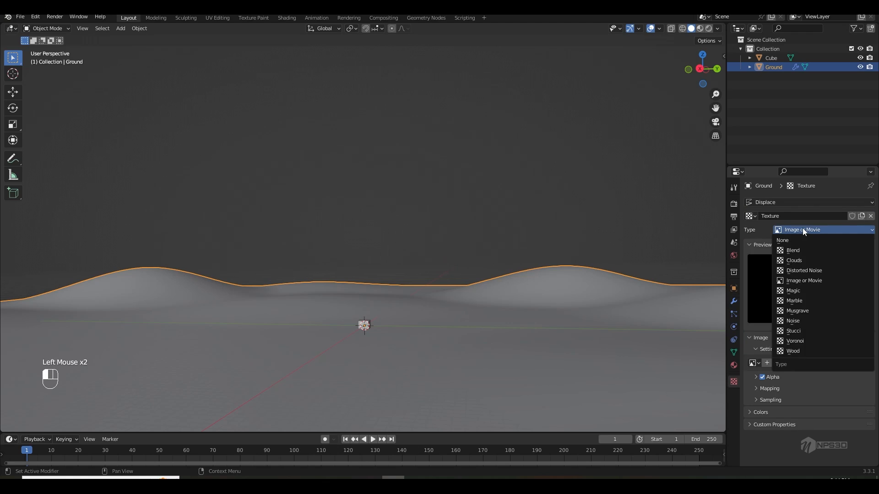
pyautogui.click(798, 261)
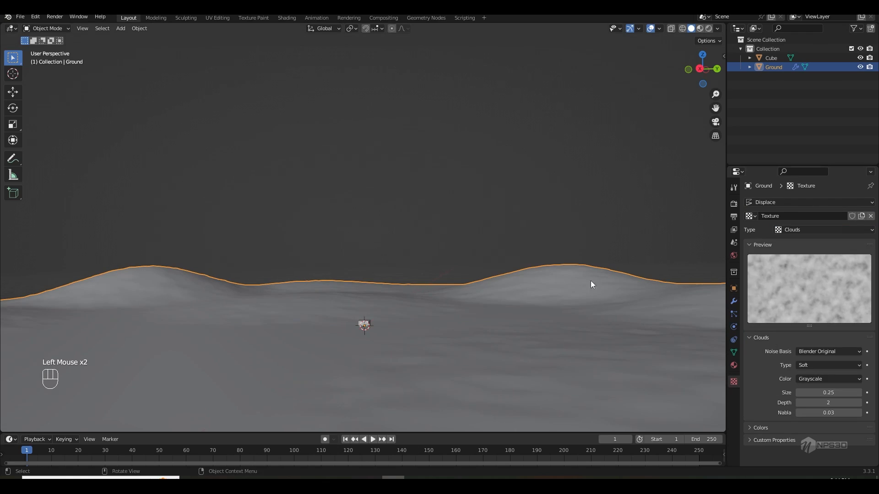
pyautogui.keyDown('shift'); pyautogui.moveTo(528, 339); pyautogui.dragTo(475, 315, button='middle'); pyautogui.keyUp('shift')
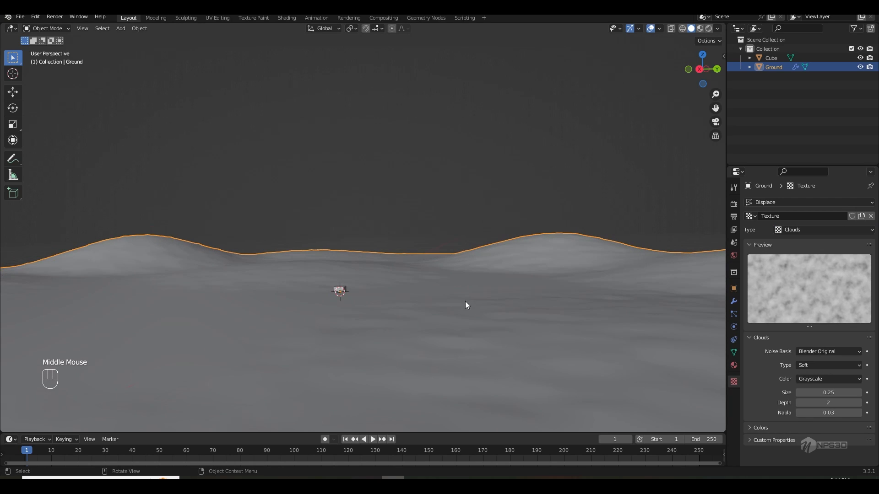
pyautogui.moveTo(824, 393)
pyautogui.mouseDown()
pyautogui.moveTo(870, 392)
pyautogui.moveTo(824, 394)
pyautogui.mouseUp()
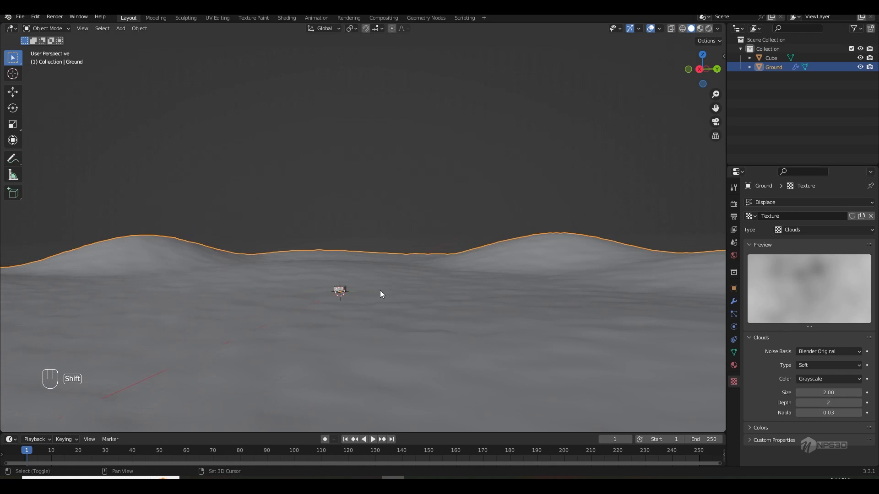
# Step: Add an Arrows empty to the scene and rename it displace
pyautogui.hotkey('shift', 'a')
pyautogui.moveTo(335, 389)
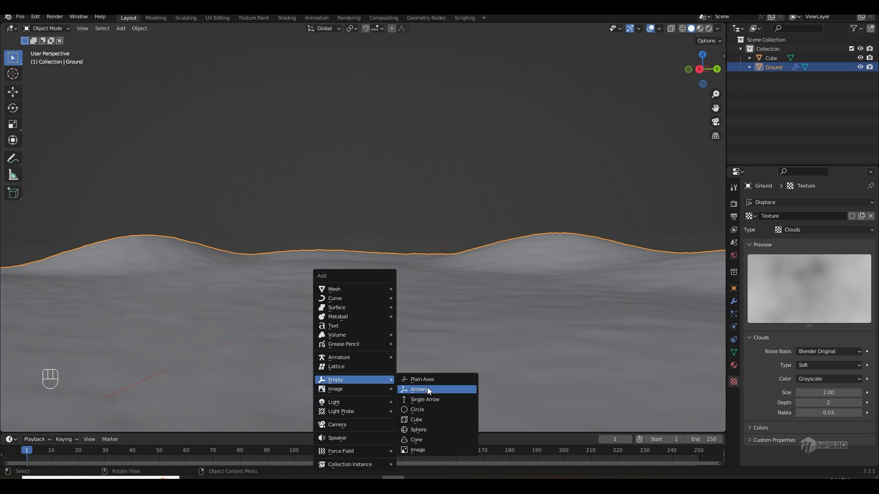
pyautogui.click(427, 389)
pyautogui.doubleClick(773, 67)
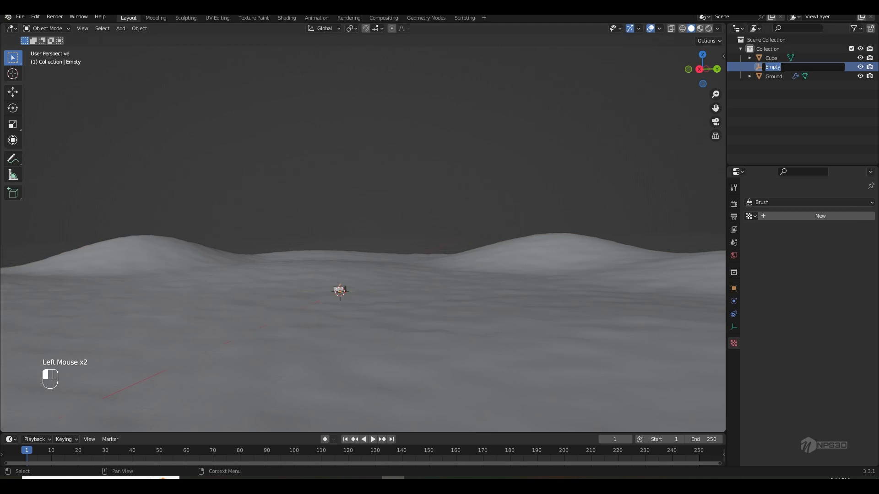
pyautogui.write('displace')
# Step: Set the ground's Displace modifier to Object texture coordinates, using the displace empty as the reference object
pyautogui.click(573, 270)
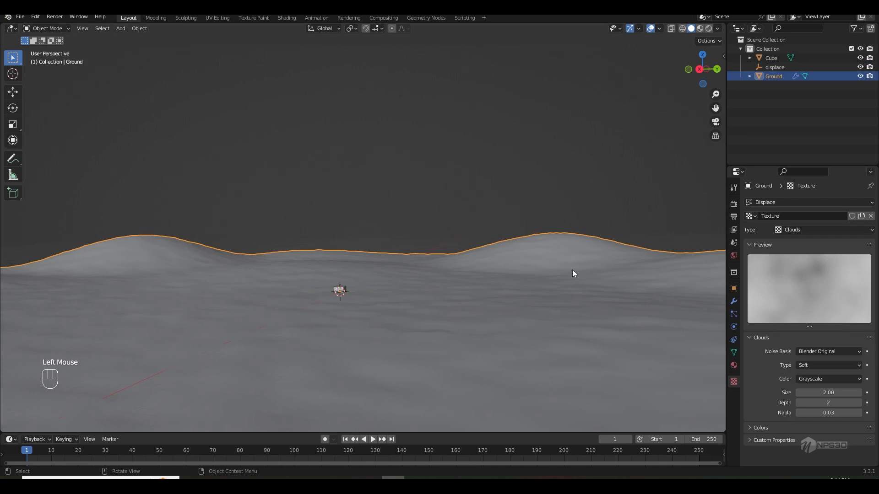
pyautogui.click(734, 302)
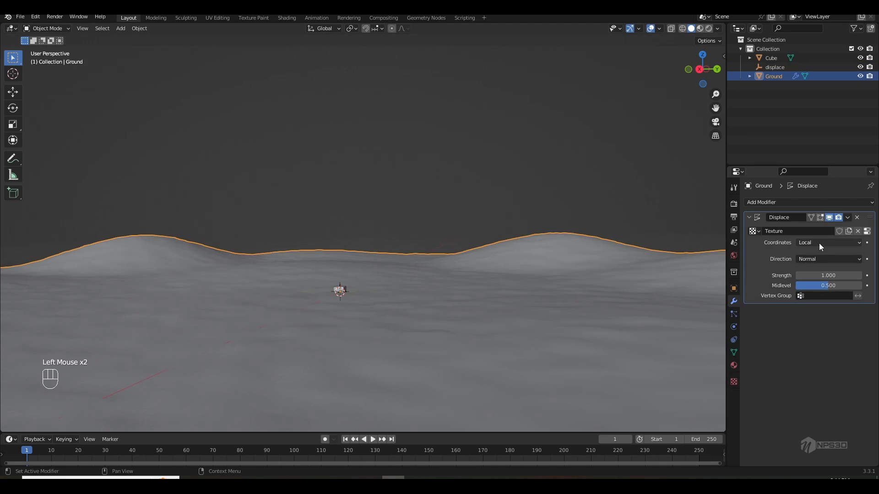
pyautogui.click(819, 243)
pyautogui.click(808, 273)
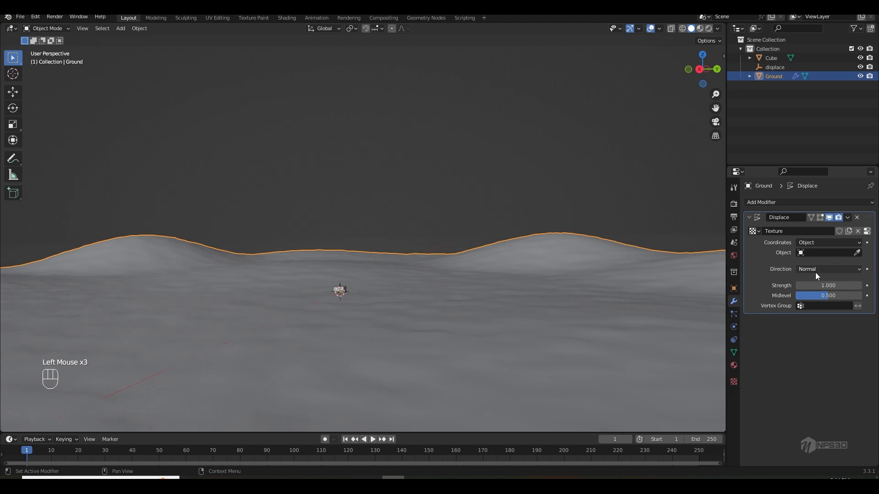
pyautogui.click(857, 252)
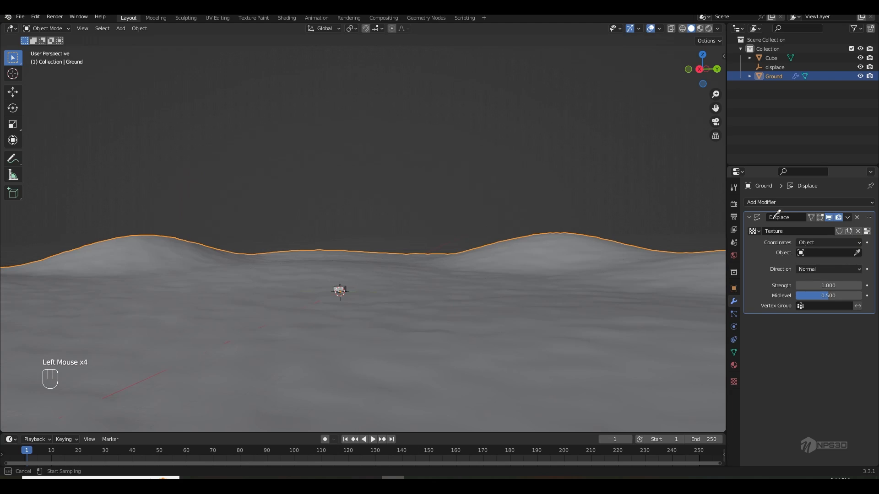
pyautogui.click(778, 68)
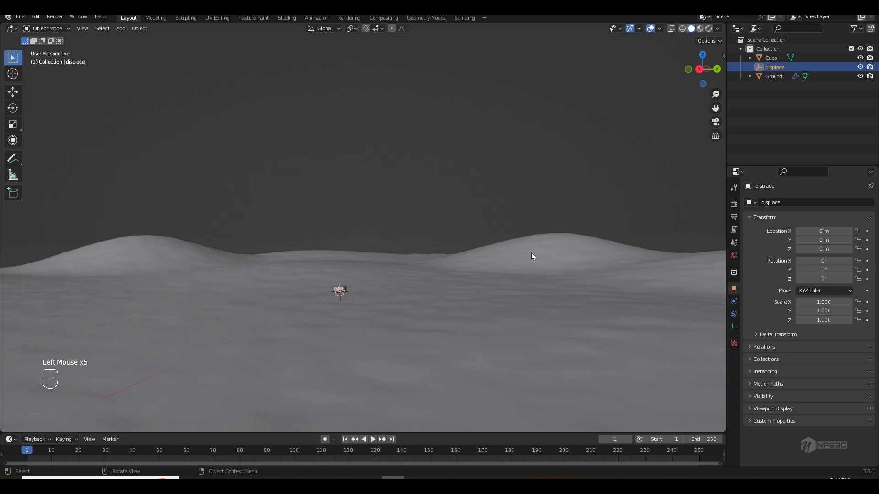
# Step: Scale up the displace empty uniformly to stretch the displacement pattern into broader bumps
pyautogui.keyDown('shift'); pyautogui.moveTo(347, 326); pyautogui.dragTo(373, 306, button='middle'); pyautogui.keyUp('shift')
pyautogui.press('s')
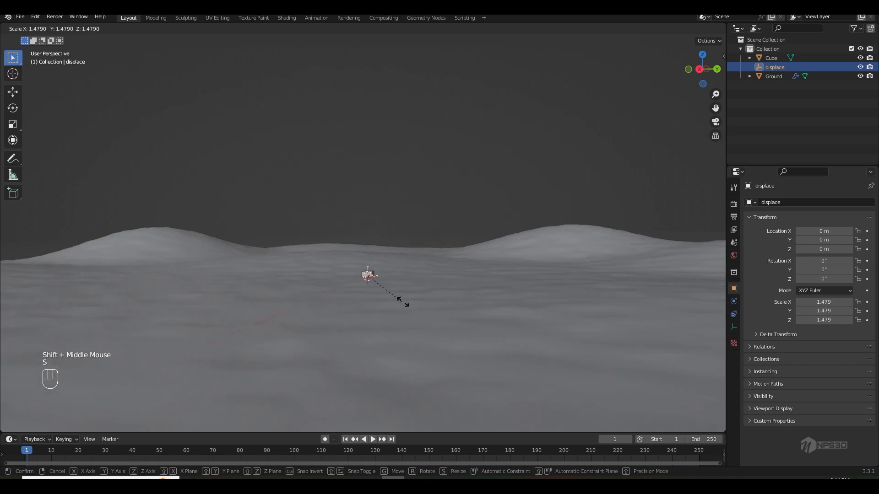
pyautogui.click(563, 307)
pyautogui.press('s')
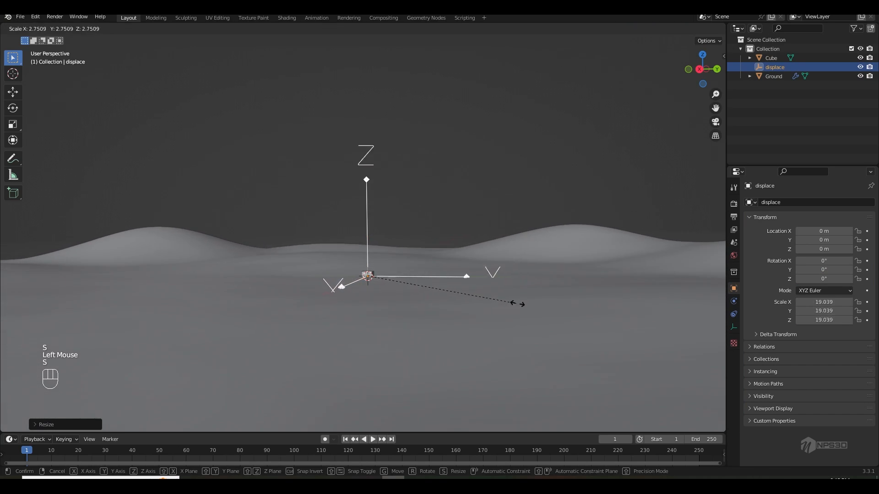
pyautogui.click(430, 301)
# Step: Set the strength of the ground's Displace modifier to 2.600
pyautogui.click(530, 284)
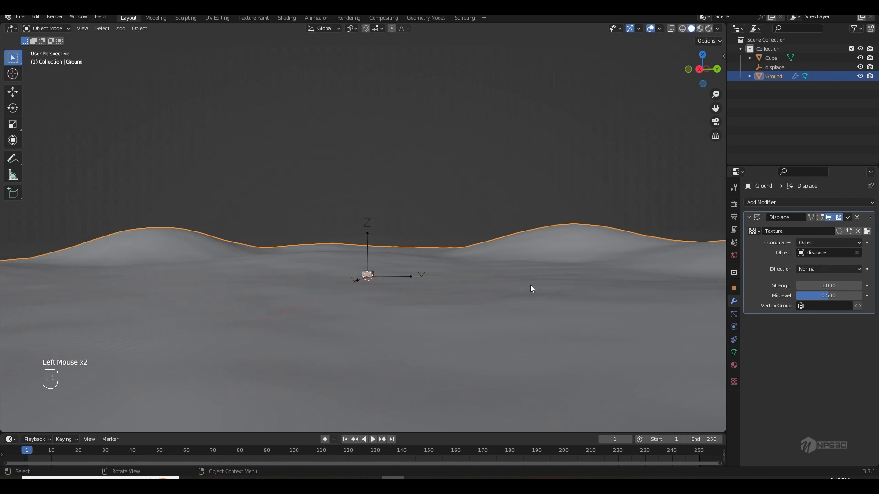
pyautogui.moveTo(815, 285); pyautogui.dragTo(859, 285)
pyautogui.scroll(1, 544, 278)
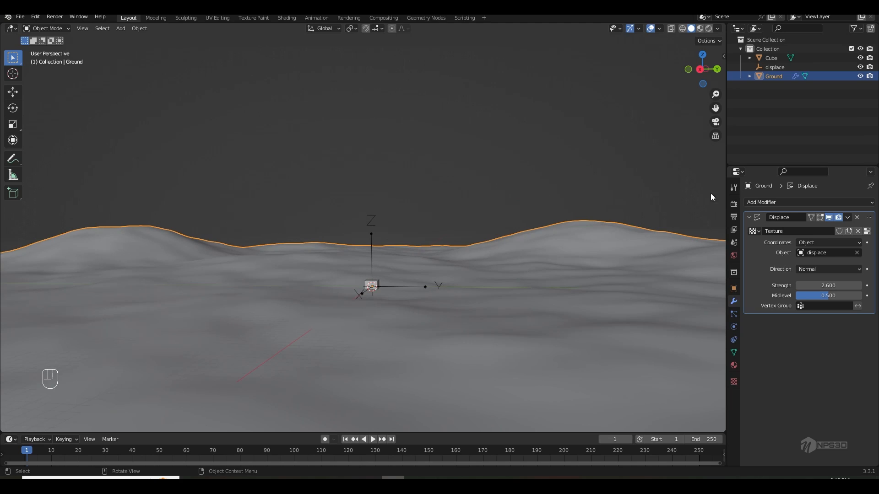
# Step: Rename the scene's collection as setup
pyautogui.doubleClick(766, 49)
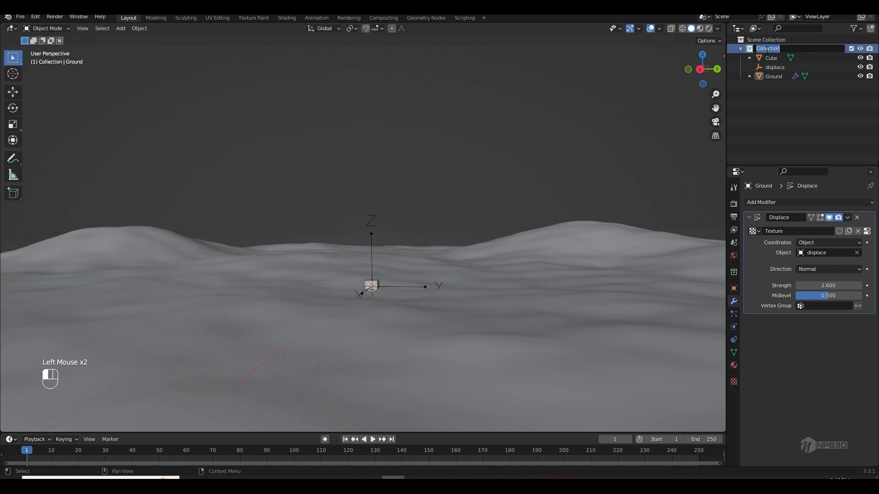
pyautogui.write('setup')
pyautogui.press('Return')
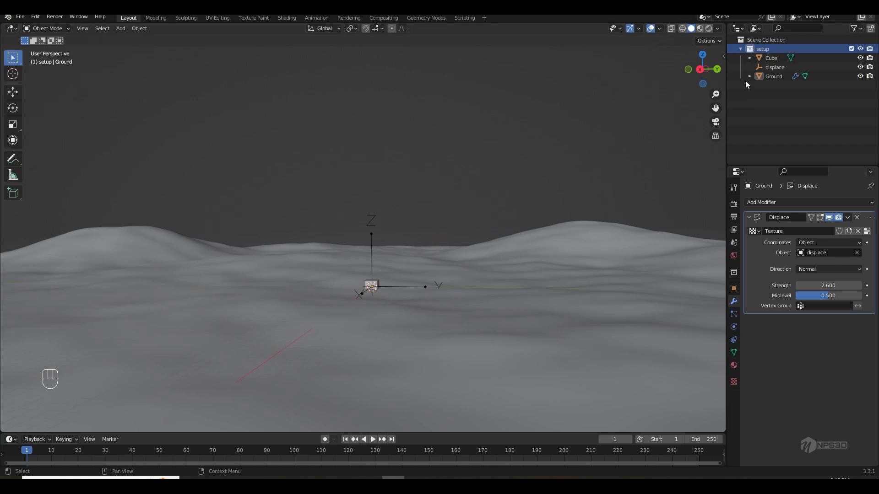
# Step: Import the glTF 2.0 model scene.gltf from the sofa folder into the scene
pyautogui.click(740, 49)
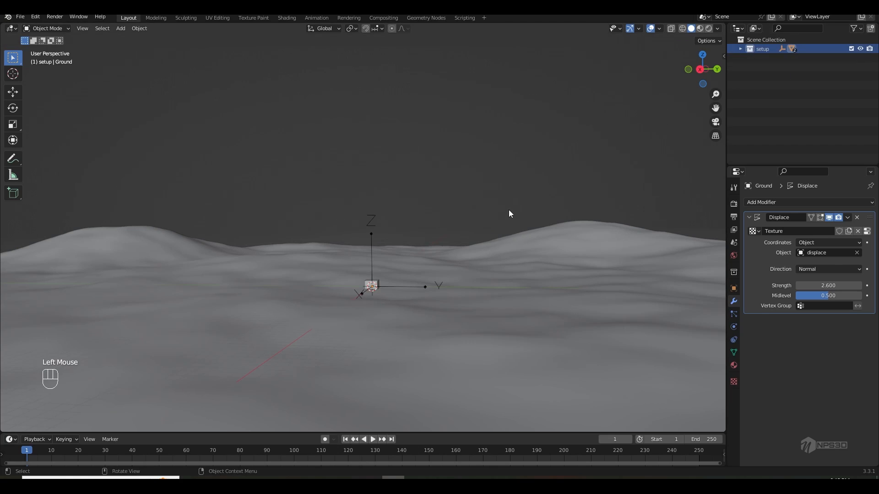
pyautogui.click(20, 17)
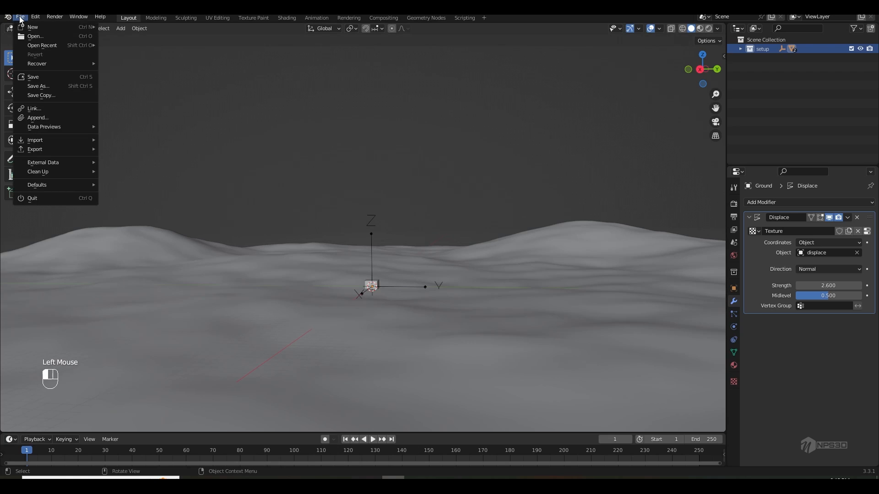
pyautogui.moveTo(61, 140)
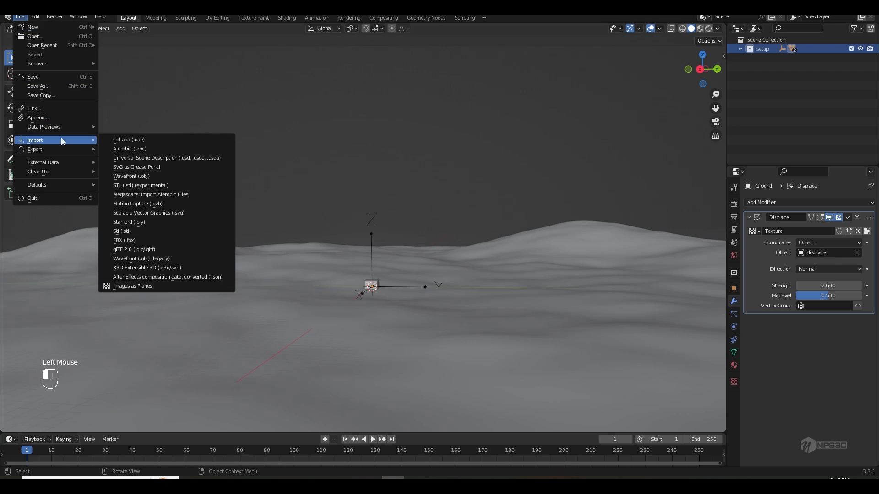
pyautogui.click(134, 249)
pyautogui.doubleClick(316, 246)
pyautogui.click(270, 166)
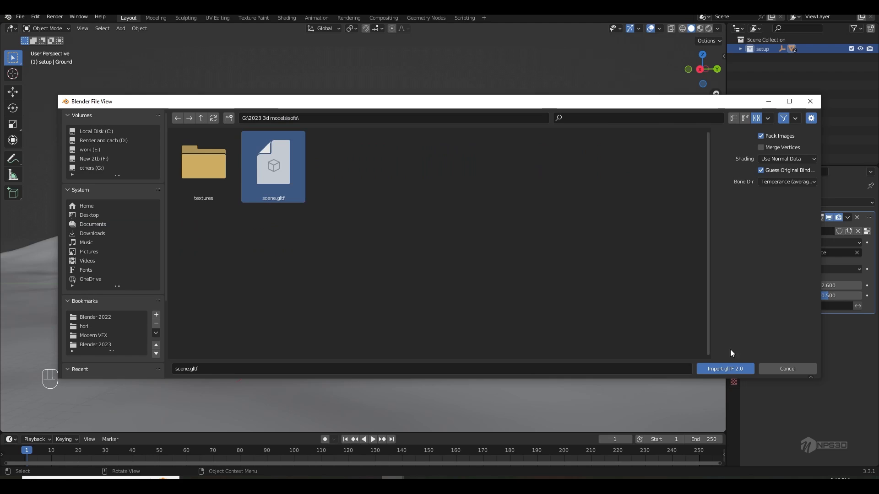
pyautogui.click(724, 368)
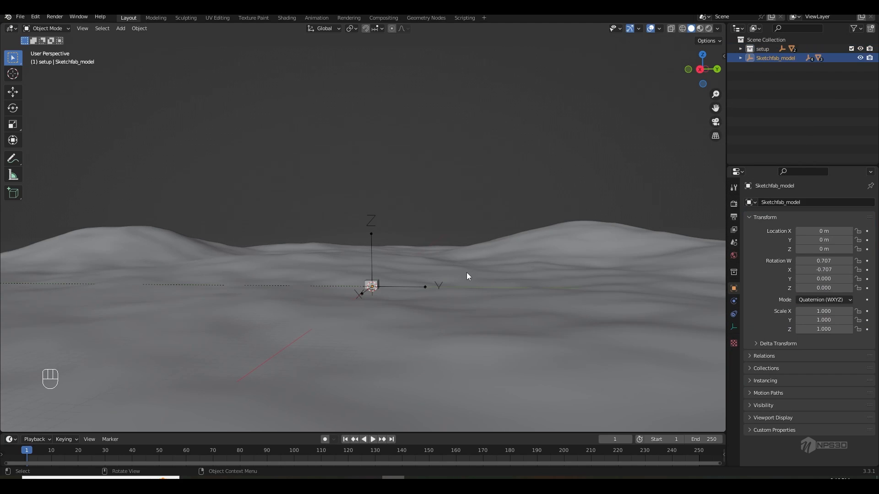
# Step: Move the imported sofa model into a new collection named sofa
pyautogui.press('m')
pyautogui.click(474, 263)
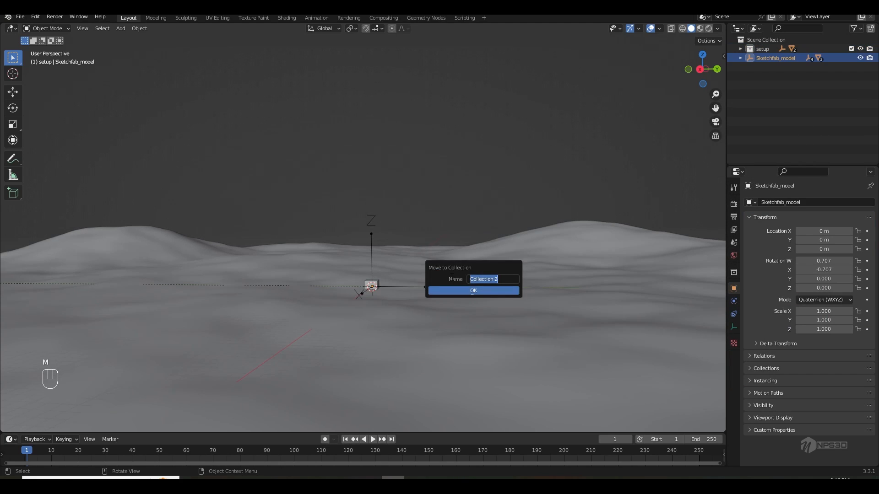
pyautogui.write('so')
pyautogui.click(468, 288)
# Step: Isolate the imported sofa model in local view
pyautogui.press('/')
pyautogui.scroll(6, 474, 319)
pyautogui.moveTo(469, 305)
pyautogui.mouseDown(button='middle')
pyautogui.moveTo(474, 319)
pyautogui.moveTo(422, 305)
pyautogui.moveTo(464, 292)
pyautogui.moveTo(423, 309)
pyautogui.moveTo(472, 314)
pyautogui.mouseUp(button='middle')
pyautogui.scroll(-2, 463, 301)
pyautogui.scroll(2, 463, 307)
pyautogui.scroll(-2, 466, 311)
pyautogui.scroll(2, 466, 311)
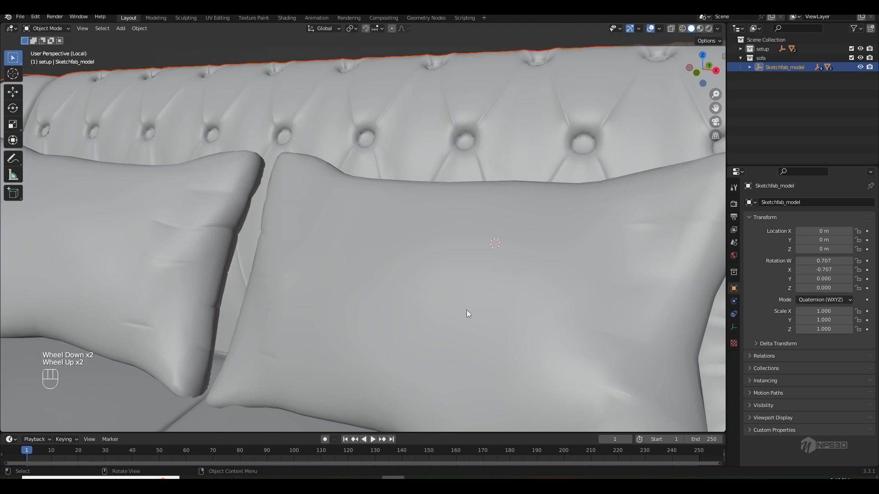
# Step: Set the viewport clipping range to start at 0.001 m and end at 10000 m
pyautogui.press('n')
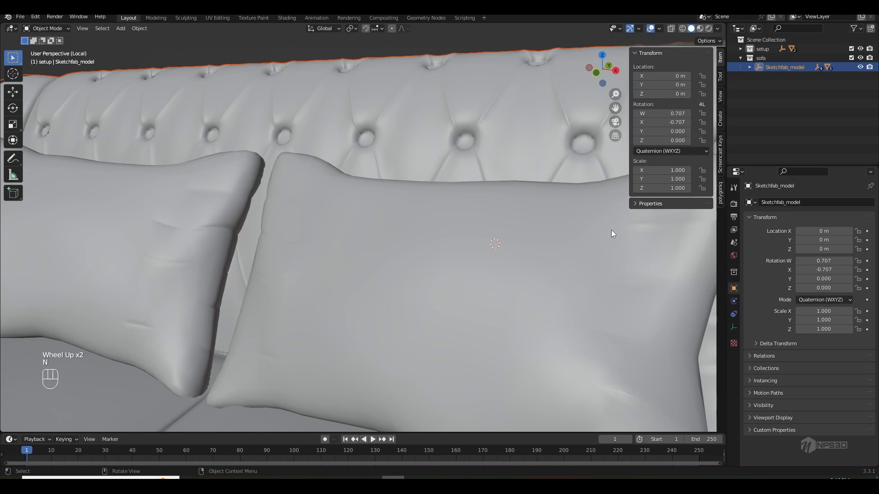
pyautogui.click(720, 96)
pyautogui.click(682, 86)
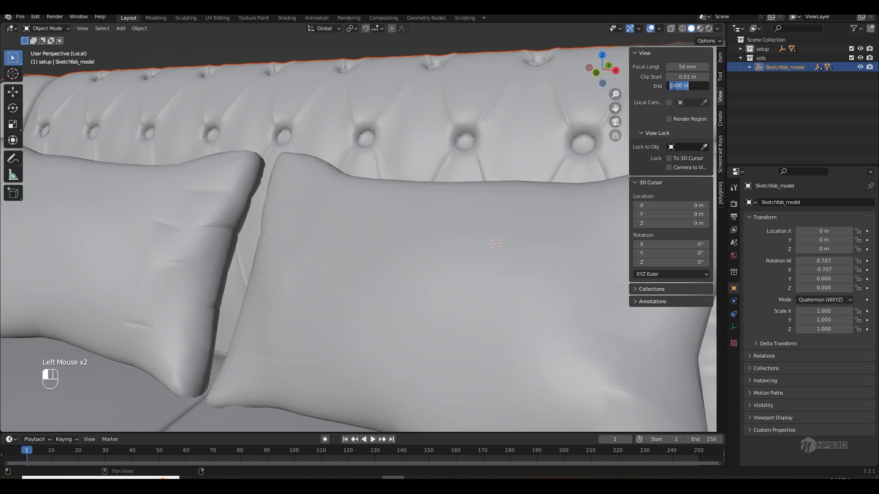
pyautogui.click(676, 87)
pyautogui.click(661, 92)
pyautogui.moveTo(672, 77); pyautogui.dragTo(632, 75)
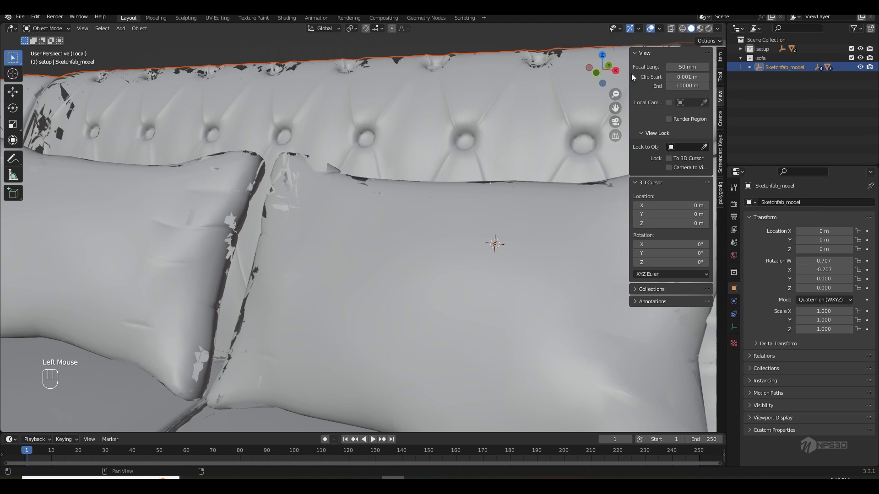
pyautogui.click(683, 77)
pyautogui.scroll(-5, 430, 140)
pyautogui.scroll(3, 431, 140)
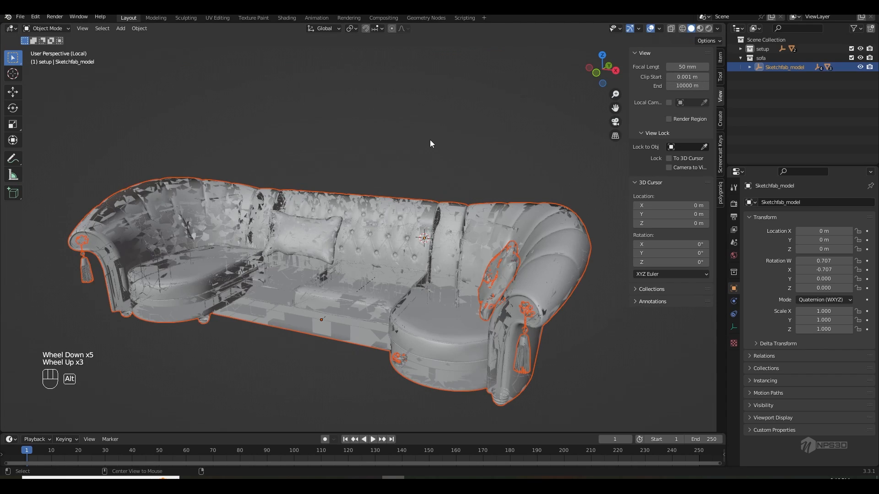
# Step: Clear the sofa hierarchy's parenting while keeping transformations, and delete its leftover empties so only the three meshes remain
pyautogui.hotkey('alt', 'p')
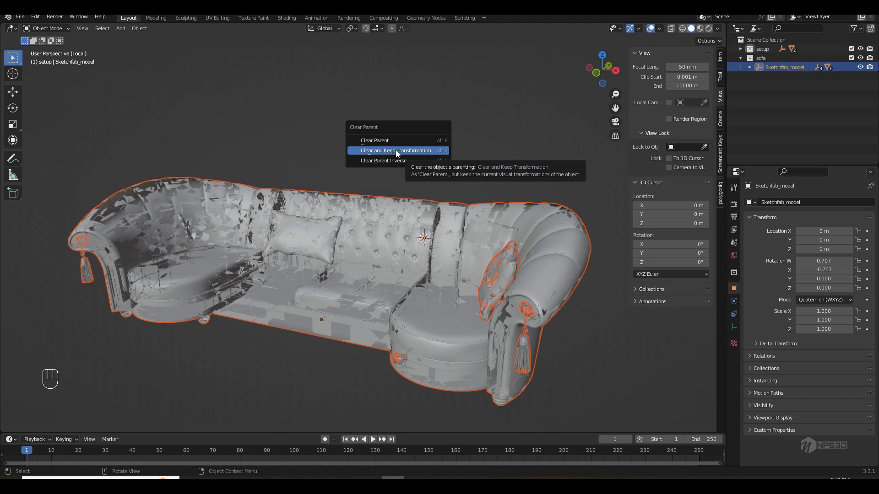
pyautogui.click(417, 151)
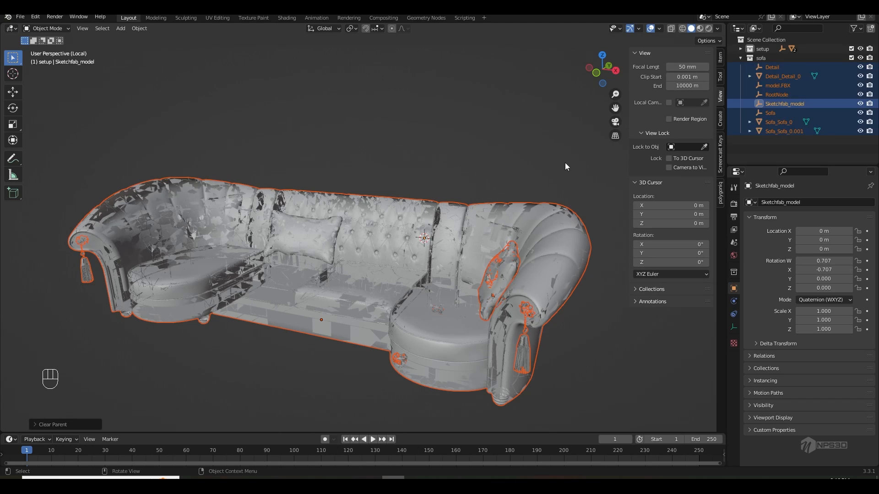
pyautogui.click(756, 139)
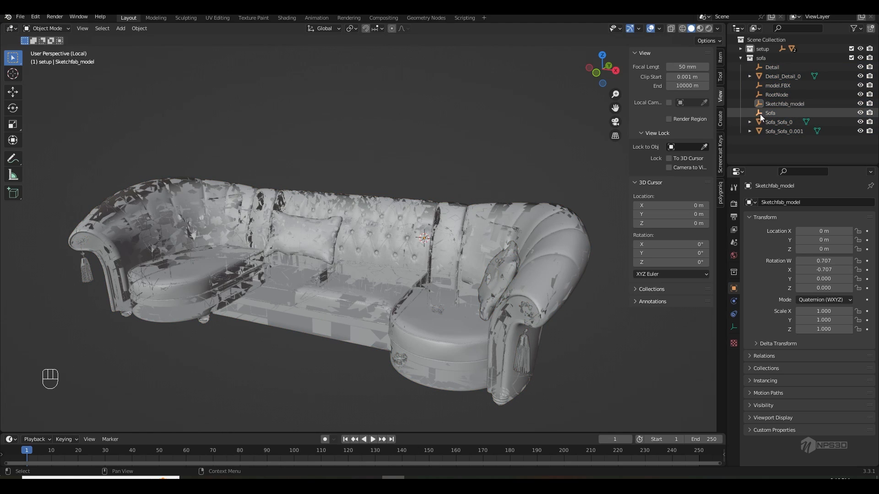
pyautogui.click(763, 114)
pyautogui.press('Delete')
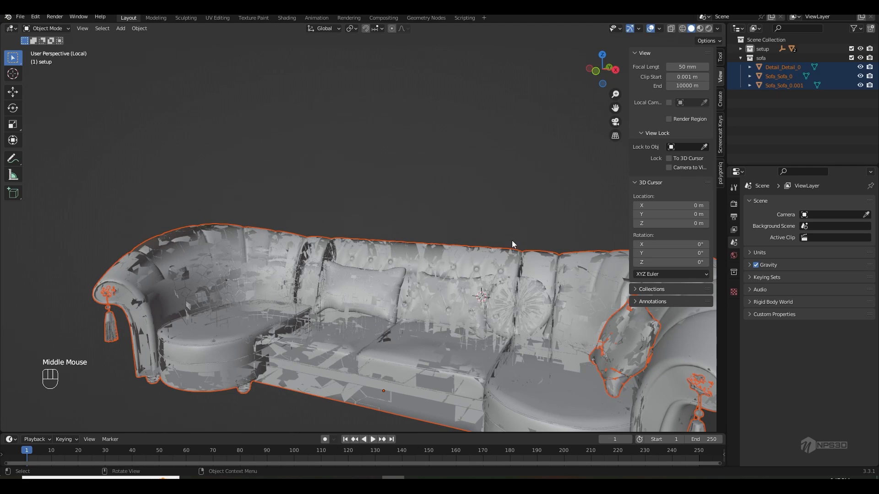
# Step: Clear the location of all three sofa meshes so they sit at the world origin
pyautogui.moveTo(512, 240); pyautogui.dragTo(507, 213, button='middle')
pyautogui.press('KP_7')
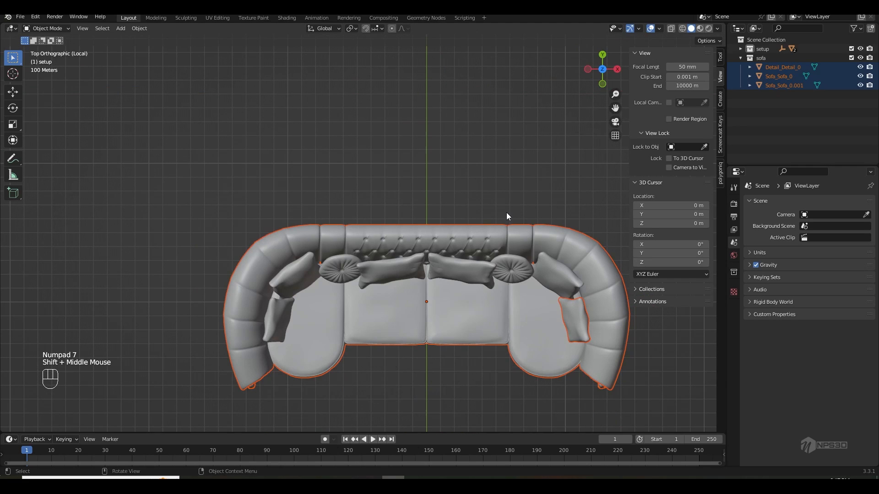
pyautogui.press('a')
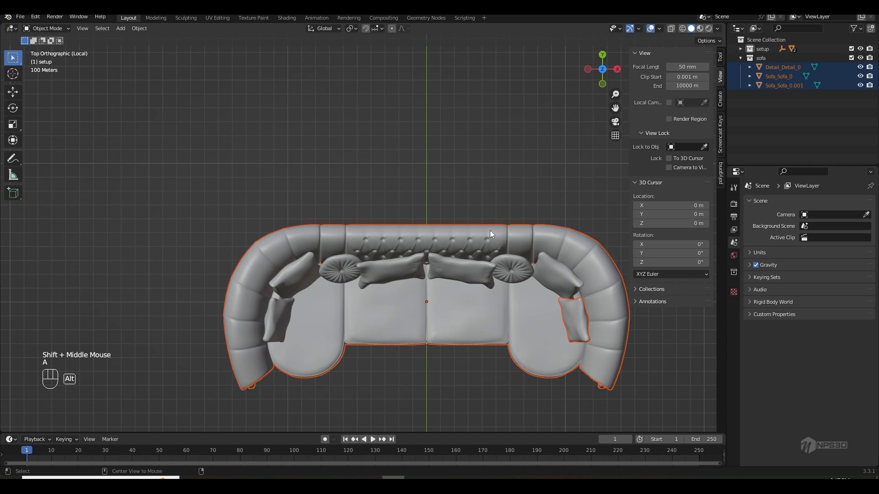
pyautogui.hotkey('alt', 'g')
# Step: Scale all the sofa meshes down together uniformly in several passes, from their oversized import to furniture size
pyautogui.keyDown('shift'); pyautogui.moveTo(489, 228); pyautogui.dragTo(459, 293, button='middle'); pyautogui.keyUp('shift')
pyautogui.keyDown('shift'); pyautogui.moveTo(505, 253); pyautogui.dragTo(449, 253, button='middle'); pyautogui.keyUp('shift')
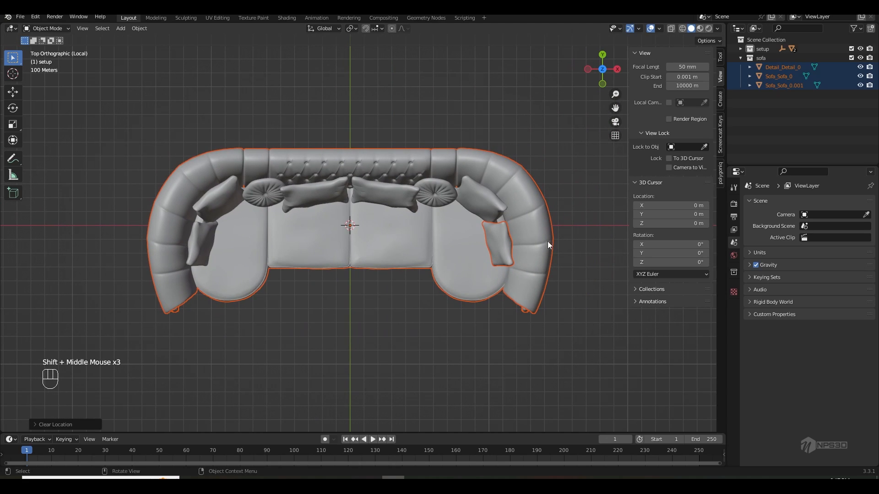
pyautogui.press('s')
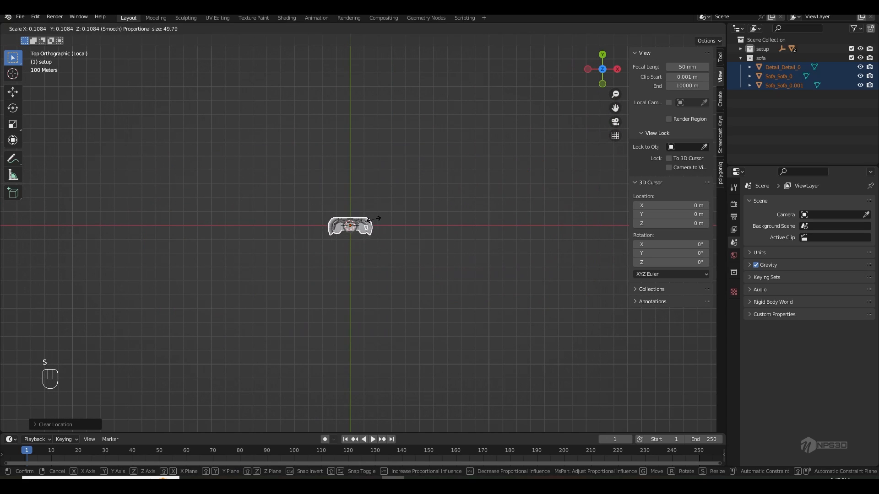
pyautogui.click(365, 220)
pyautogui.press('s')
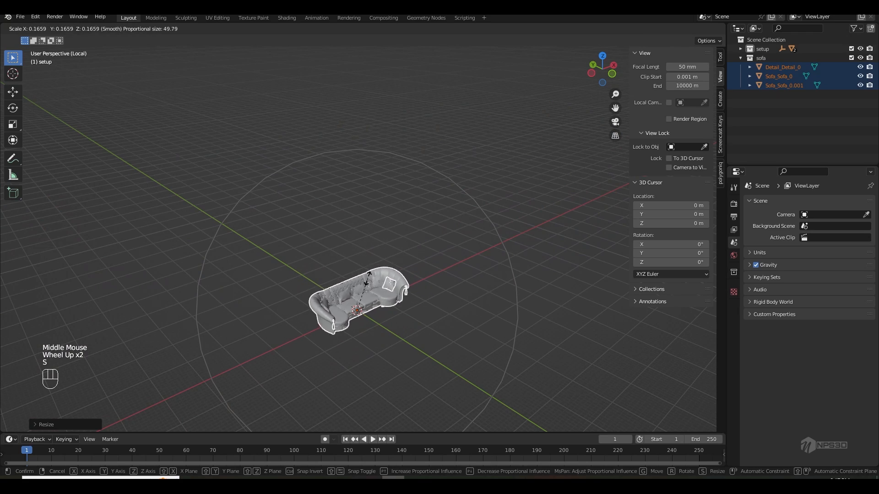
pyautogui.click(366, 290)
pyautogui.press('KP_Decimal')
pyautogui.scroll(2, 425, 271)
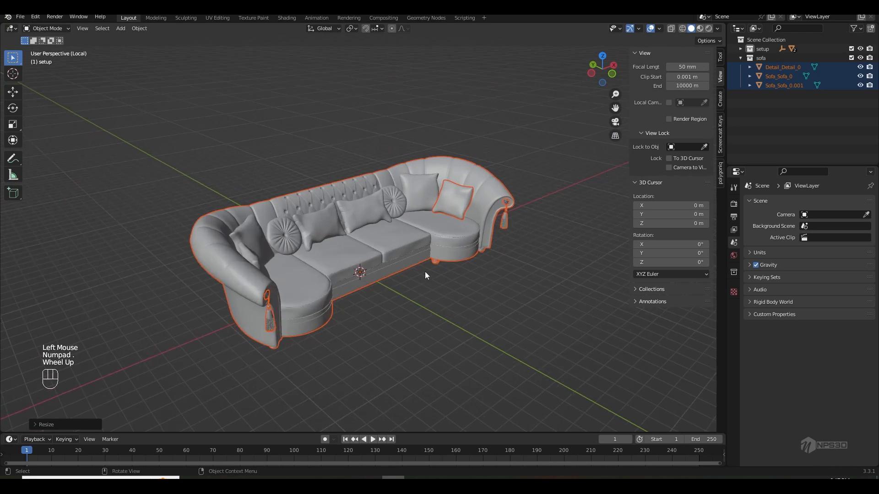
pyautogui.press('s')
pyautogui.click(351, 283)
pyautogui.press('KP_Decimal')
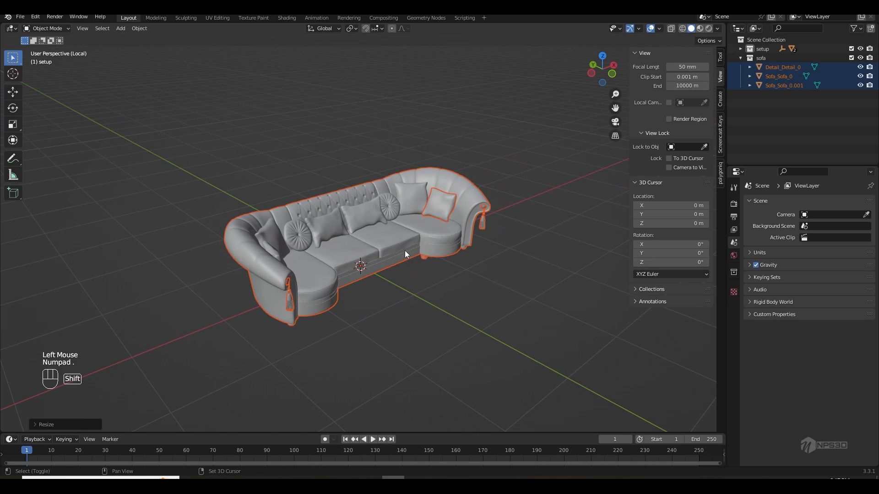
# Step: Apply the scale of the three sofa meshes
pyautogui.hotkey('shift', 'a')
pyautogui.moveTo(405, 252)
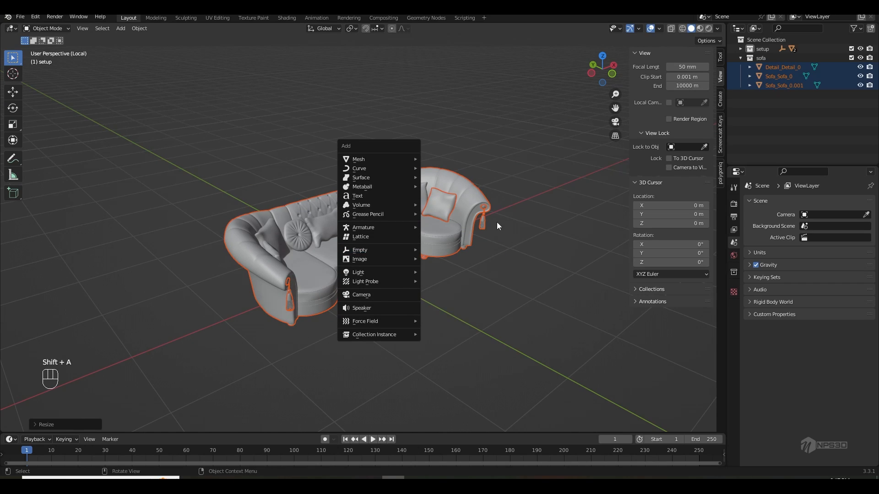
pyautogui.hotkey('ctrl', 'a')
pyautogui.click(451, 233)
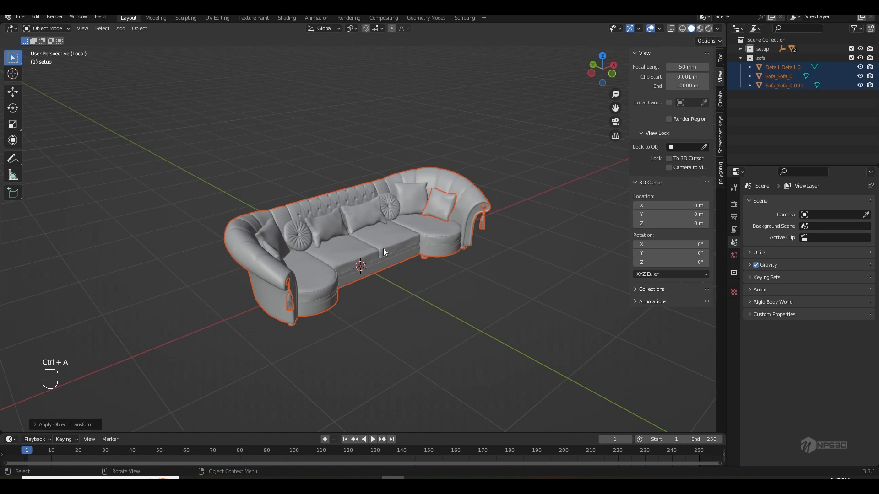
# Step: Add a cube-shaped empty at the world origin, around the sofa
pyautogui.hotkey('shift', 'a')
pyautogui.moveTo(414, 236)
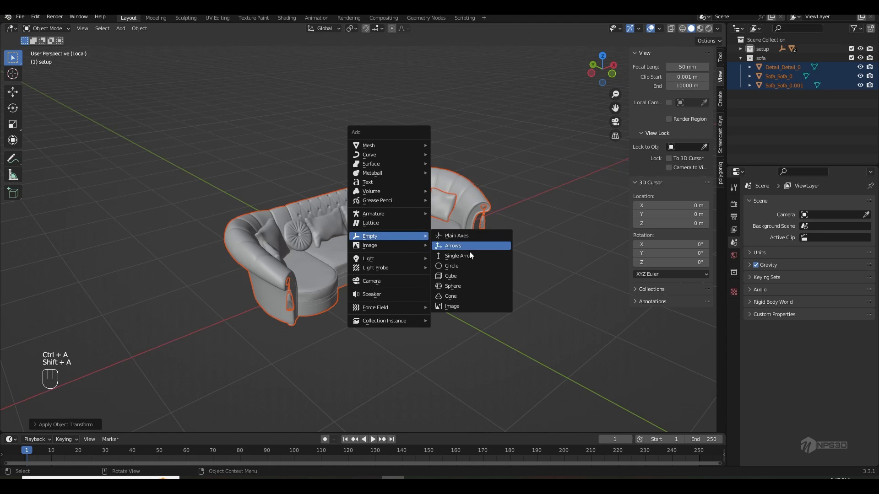
pyautogui.click(453, 276)
# Step: Fit the cube empty to the sofa's outline from above, scaling it to about 1.918 in X and 0.853 in Y
pyautogui.moveTo(462, 268); pyautogui.dragTo(483, 235, button='middle')
pyautogui.press('KP_7')
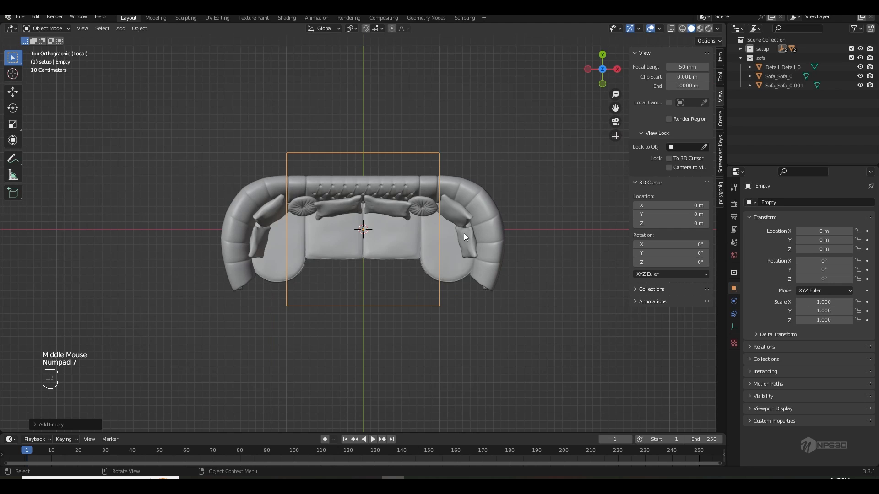
pyautogui.press('s')
pyautogui.press('x')
pyautogui.click(556, 232)
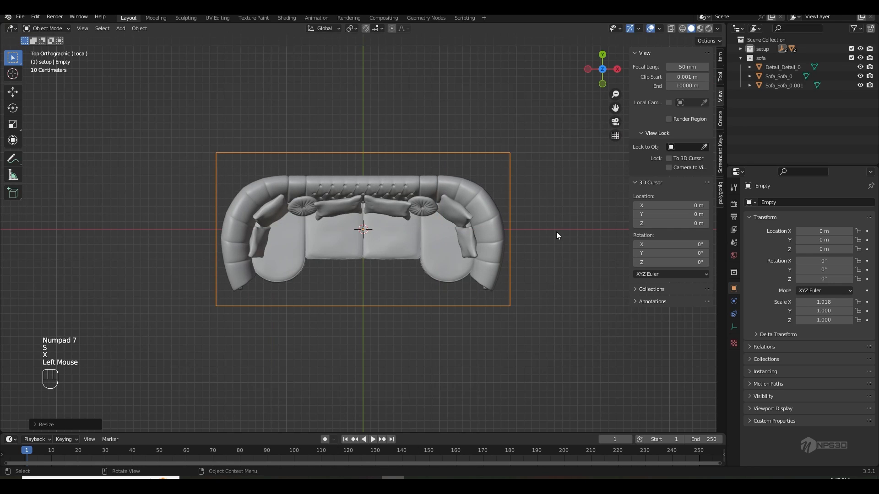
pyautogui.press('s')
pyautogui.press('y')
pyautogui.click(526, 235)
# Step: Scale the cube empty to about 0.588 in Z and move it to about Y -0.06 m, Z 0.52 m to enclose the sofa
pyautogui.moveTo(526, 235); pyautogui.dragTo(504, 179, button='middle')
pyautogui.press('KP_3')
pyautogui.press('s')
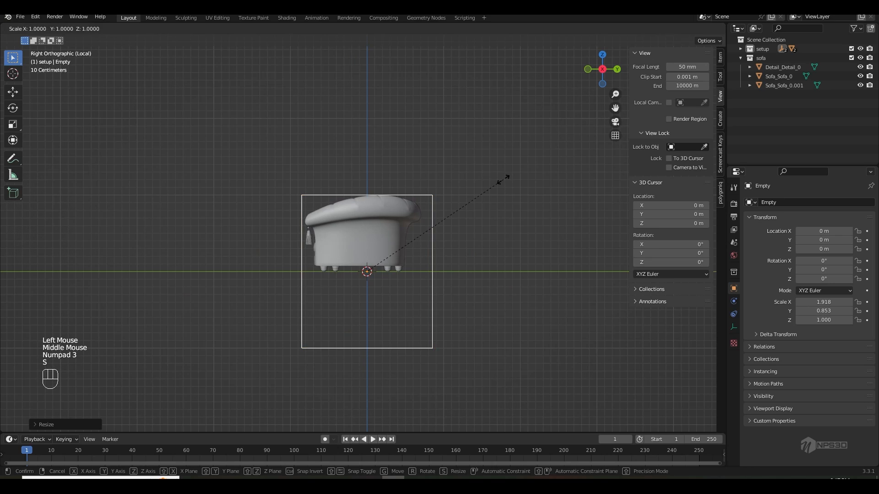
pyautogui.press('z')
pyautogui.click(448, 218)
pyautogui.press('g')
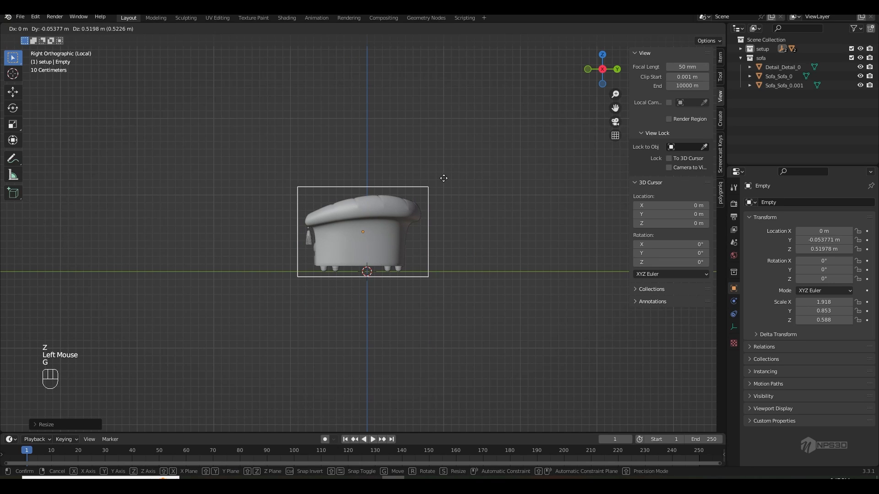
pyautogui.click(443, 178)
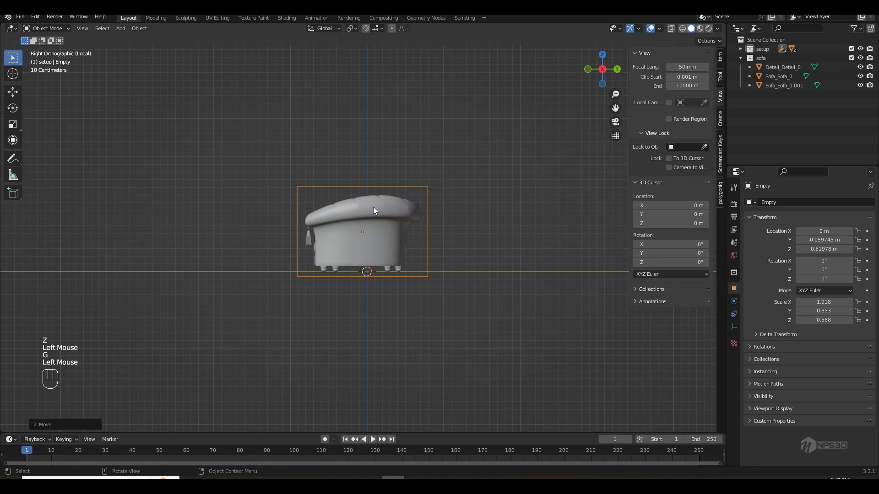
# Step: Parent the three sofa meshes to the cube empty using Object (Keep Transform)
pyautogui.moveTo(373, 208); pyautogui.dragTo(424, 209, button='middle')
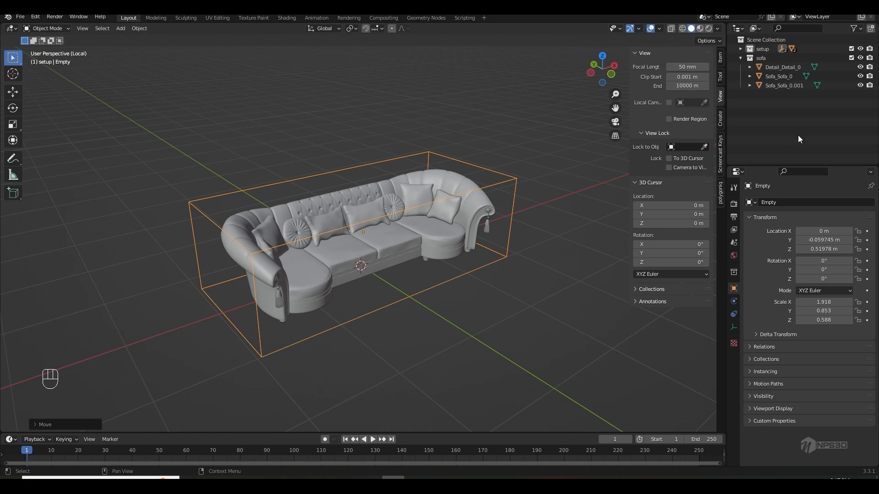
pyautogui.moveTo(795, 108); pyautogui.dragTo(758, 68)
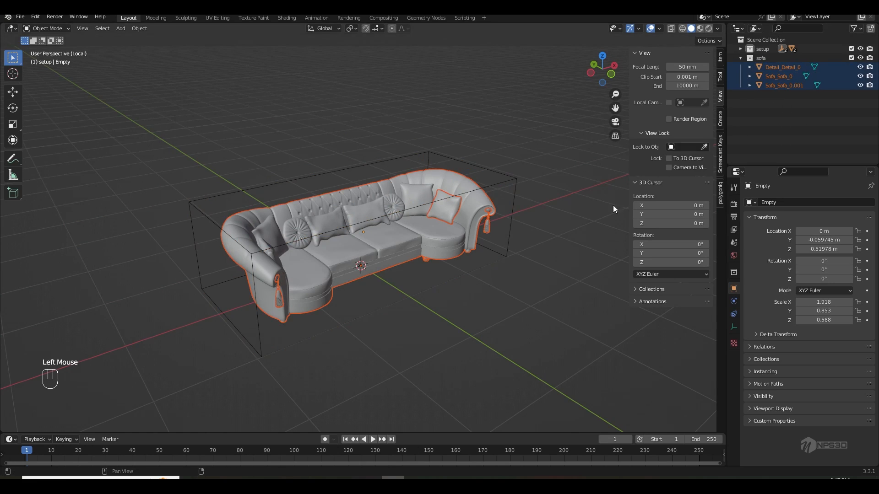
pyautogui.click(518, 258)
pyautogui.click(462, 242)
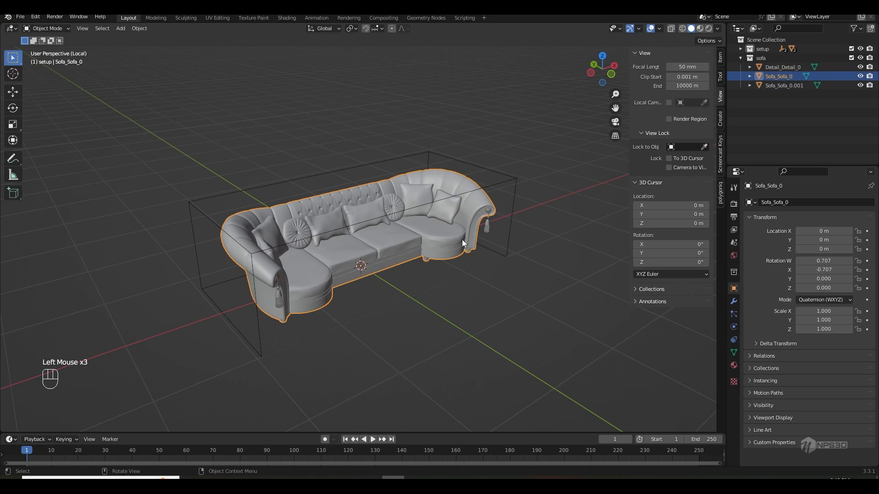
pyautogui.click(784, 85)
pyautogui.keyDown('shift'); pyautogui.click(781, 67); pyautogui.keyUp('shift')
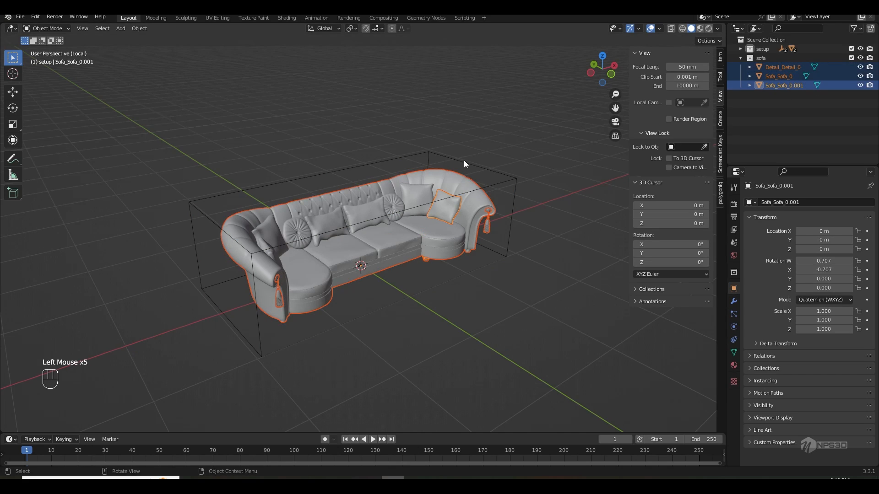
pyautogui.keyDown('shift'); pyautogui.click(428, 152); pyautogui.keyUp('shift')
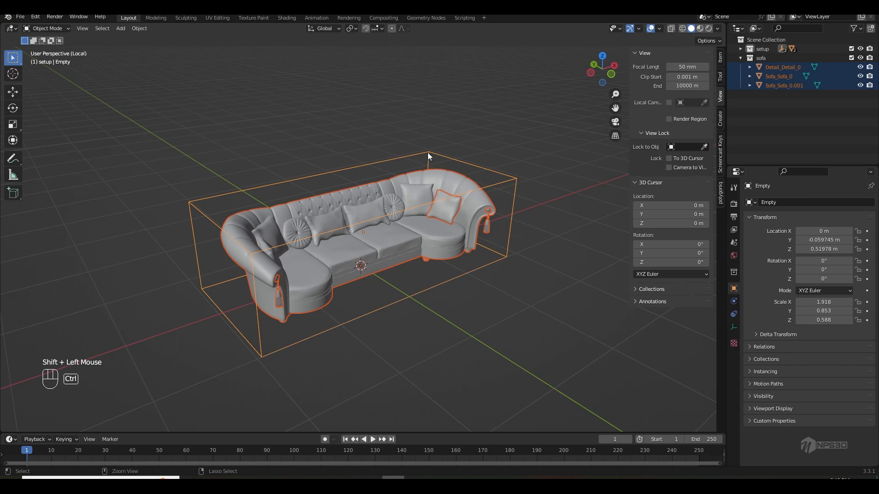
pyautogui.hotkey('ctrl', 'p')
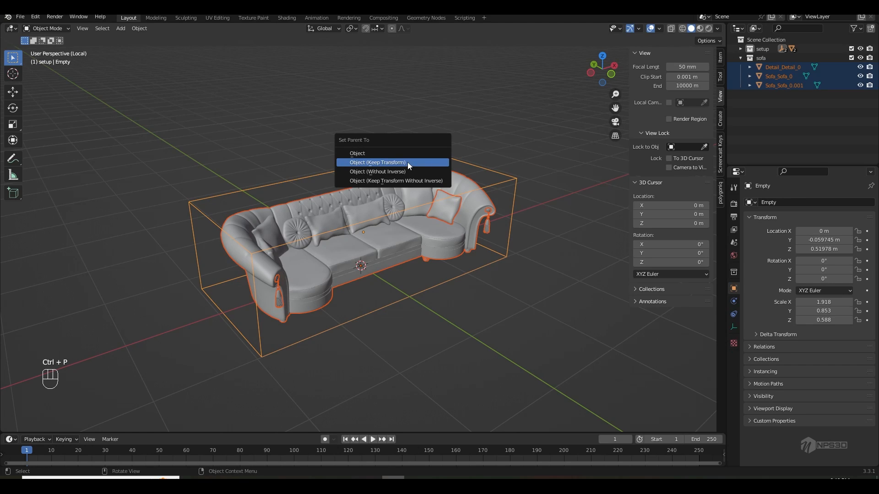
pyautogui.click(407, 163)
# Step: Test-move the cube empty together with the parented sofa, and undo the move
pyautogui.click(440, 124)
pyautogui.click(428, 156)
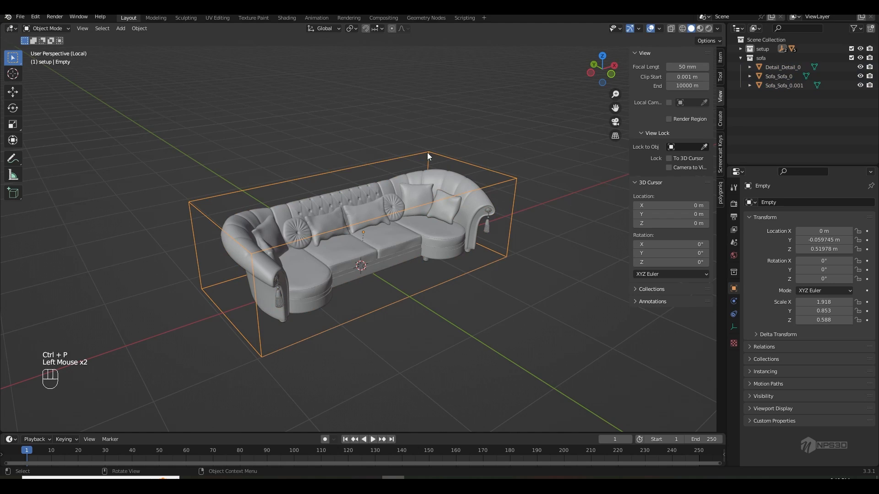
pyautogui.press('g')
pyautogui.click(436, 180)
pyautogui.hotkey('ctrl', 'z')
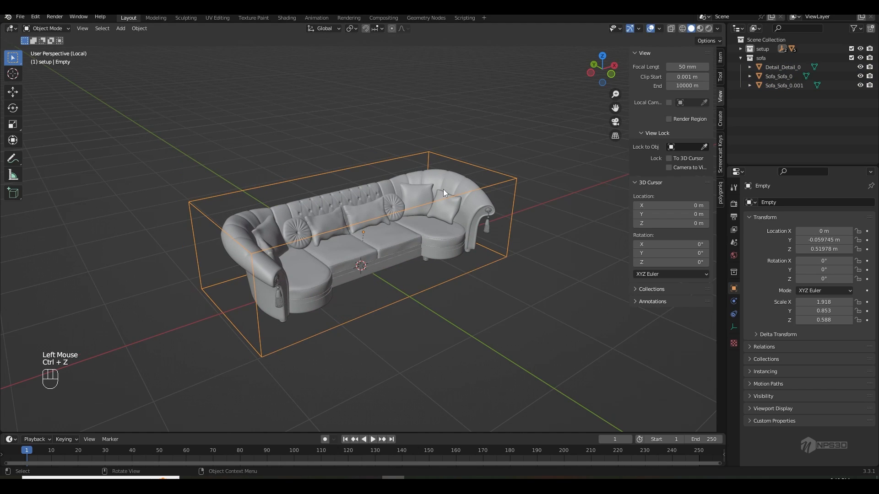
# Step: Leave local view and delete the Cube mesh standing in front of the sofa
pyautogui.press('/')
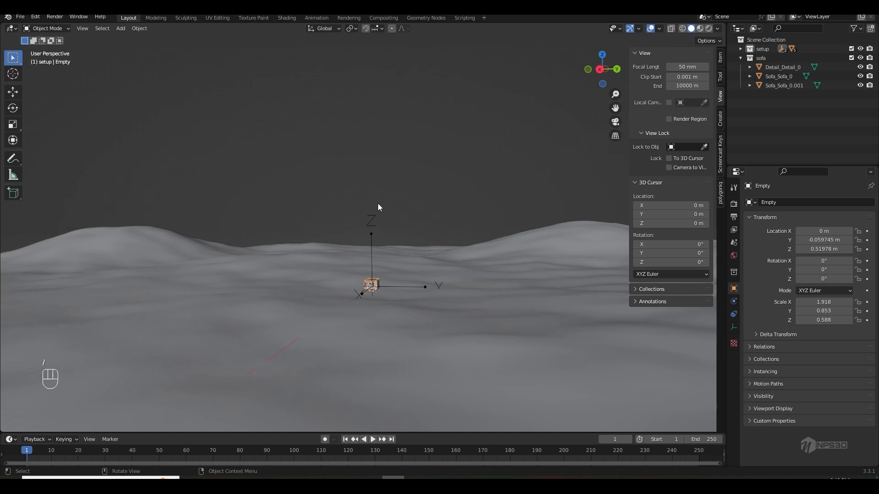
pyautogui.moveTo(378, 204); pyautogui.dragTo(464, 216, button='middle')
pyautogui.click(413, 272)
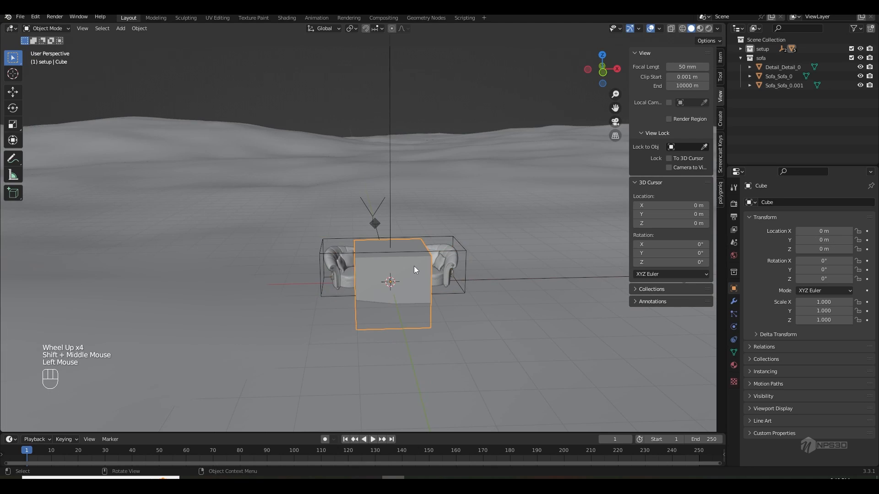
pyautogui.press('Delete')
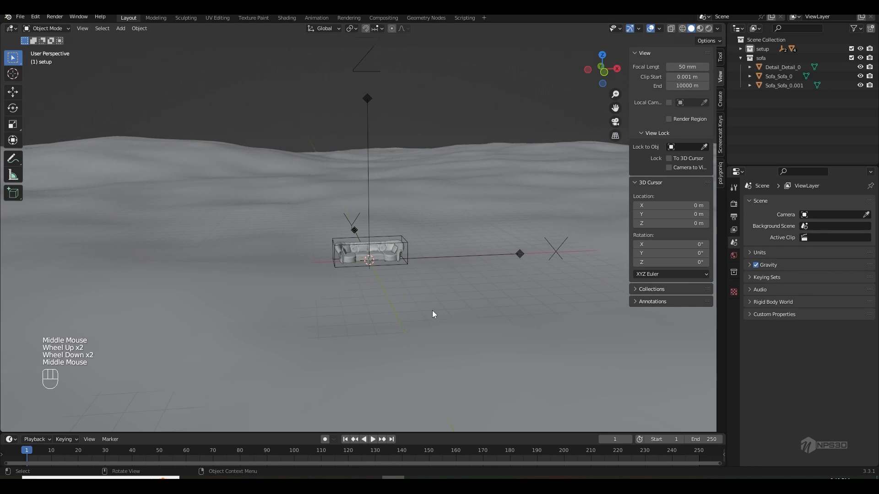
# Step: Add a camera and align it to the current view of the sofa and terrain
pyautogui.press('n')
pyautogui.keyDown('shift'); pyautogui.moveTo(480, 303); pyautogui.dragTo(459, 302, button='middle'); pyautogui.keyUp('shift')
pyautogui.hotkey('shift', 'a')
pyautogui.moveTo(388, 281)
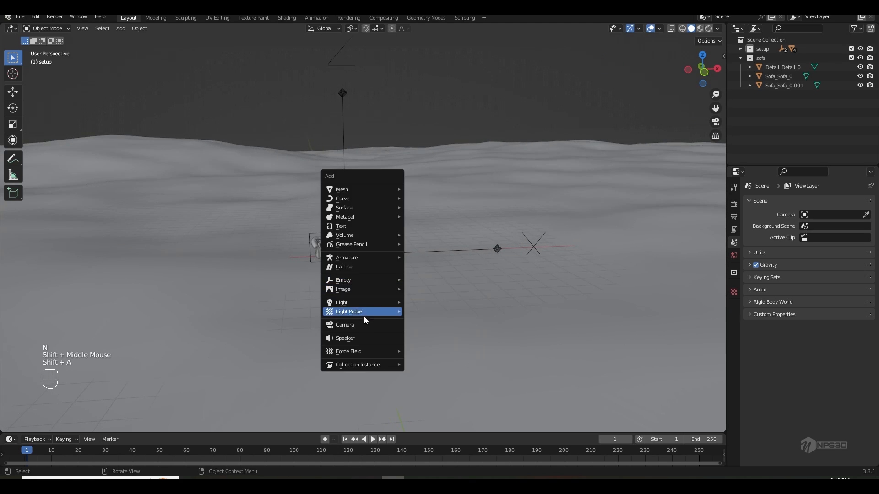
pyautogui.click(361, 325)
pyautogui.press('ctrl+alt+KP_0')
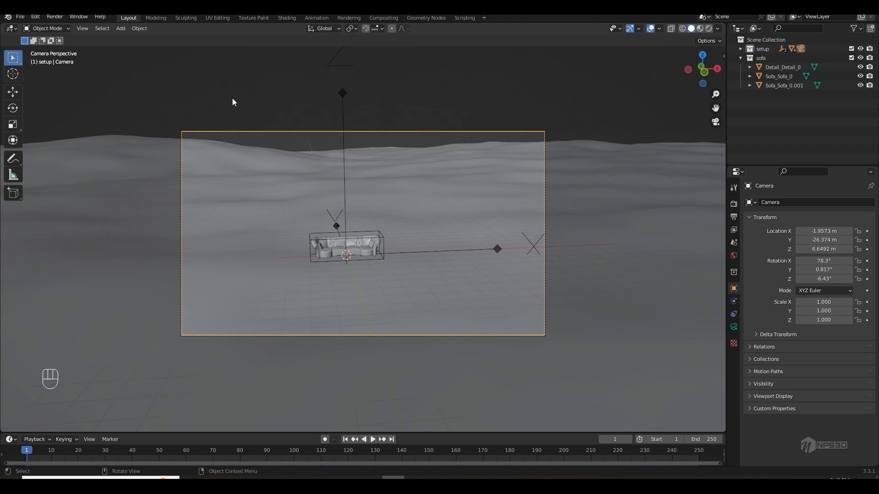
# Step: Realign the camera to a closer, low-angle view of the sofa seen slightly from one side
pyautogui.moveTo(355, 149); pyautogui.dragTo(545, 285, button='middle')
pyautogui.scroll(-1, 412, 220)
pyautogui.scroll(1, 488, 252)
pyautogui.moveTo(544, 285); pyautogui.dragTo(362, 257, button='middle')
pyautogui.scroll(4, 257, 294)
pyautogui.scroll(3, 359, 292)
pyautogui.keyDown('shift'); pyautogui.moveTo(359, 292); pyautogui.dragTo(389, 297, button='middle'); pyautogui.keyUp('shift')
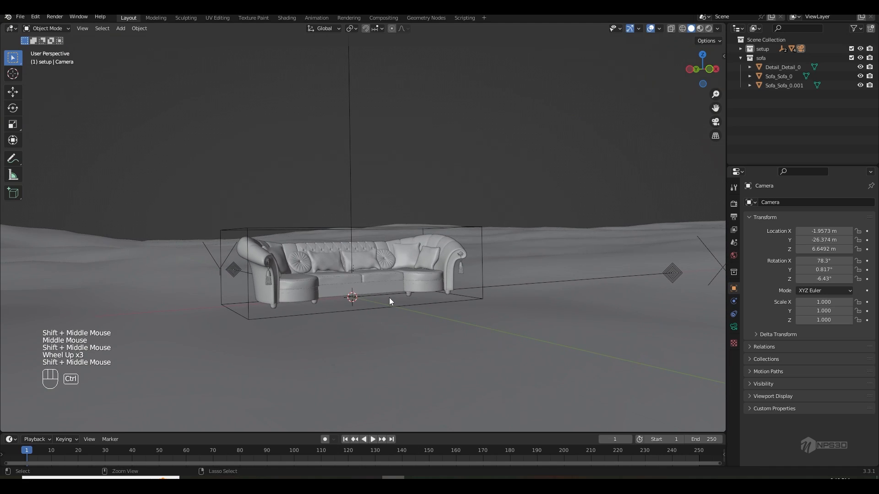
pyautogui.press('ctrl+alt+KP_0')
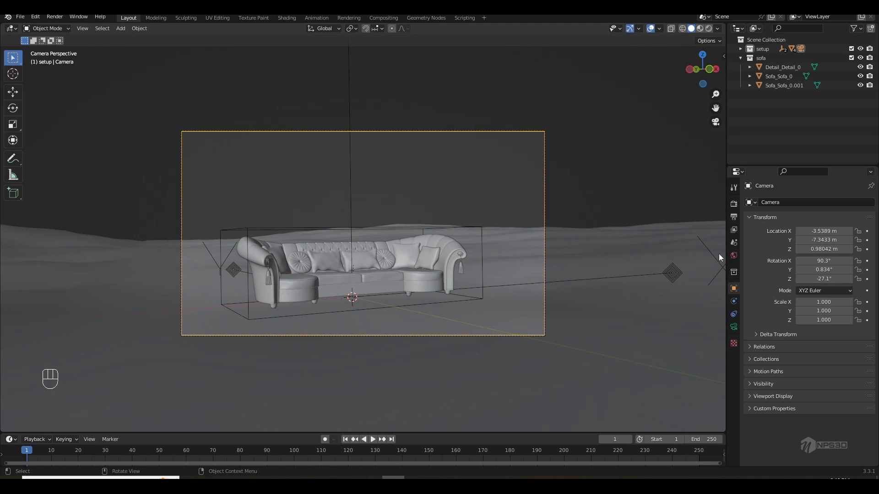
# Step: Set the render output's X resolution to 1080 px for a square frame
pyautogui.click(734, 217)
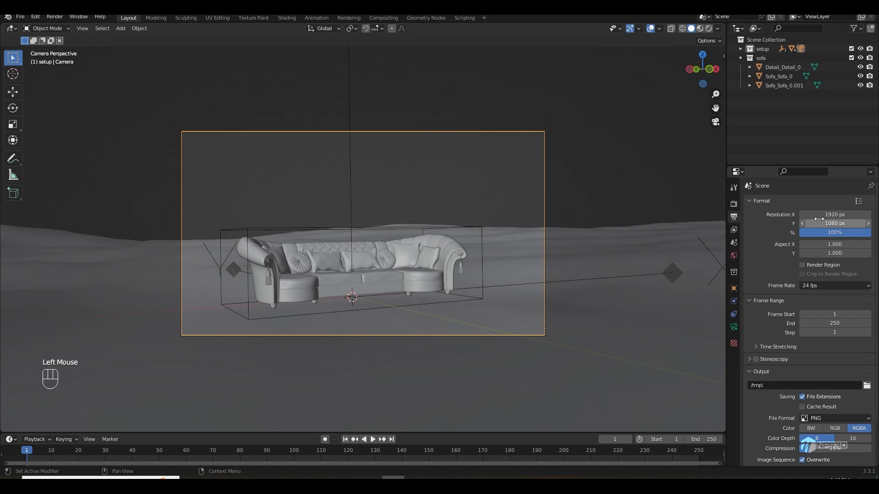
pyautogui.doubleClick(827, 214)
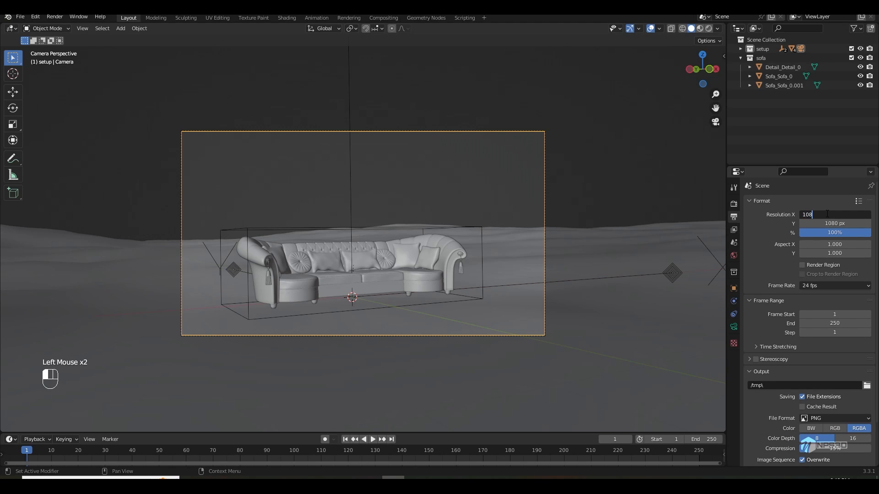
pyautogui.write('1080')
pyautogui.press('Return')
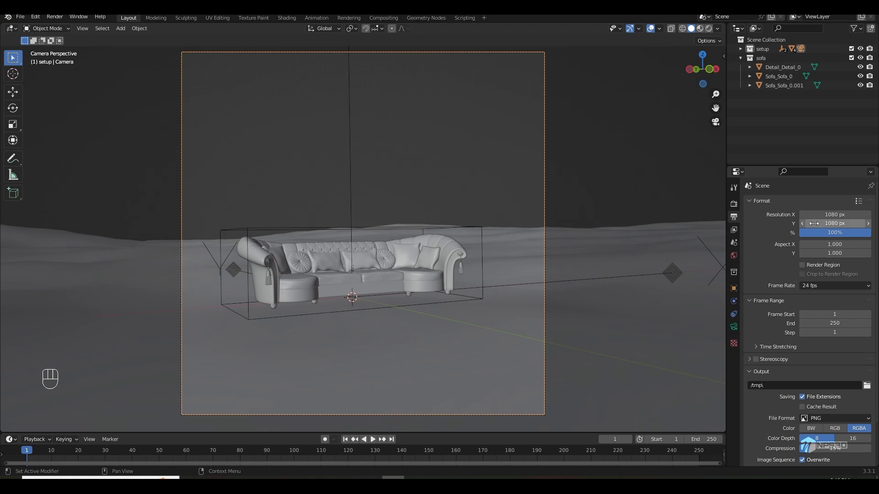
# Step: Set the camera's focal length to 85 mm
pyautogui.click(734, 326)
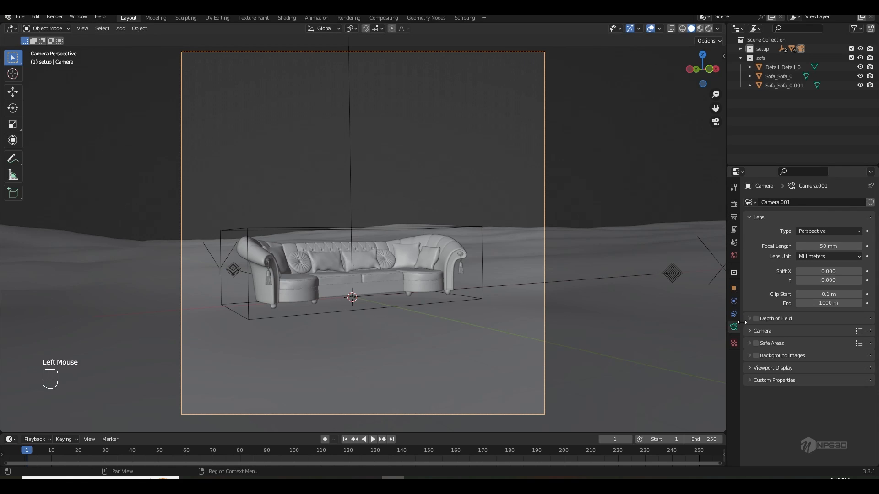
pyautogui.doubleClick(810, 250)
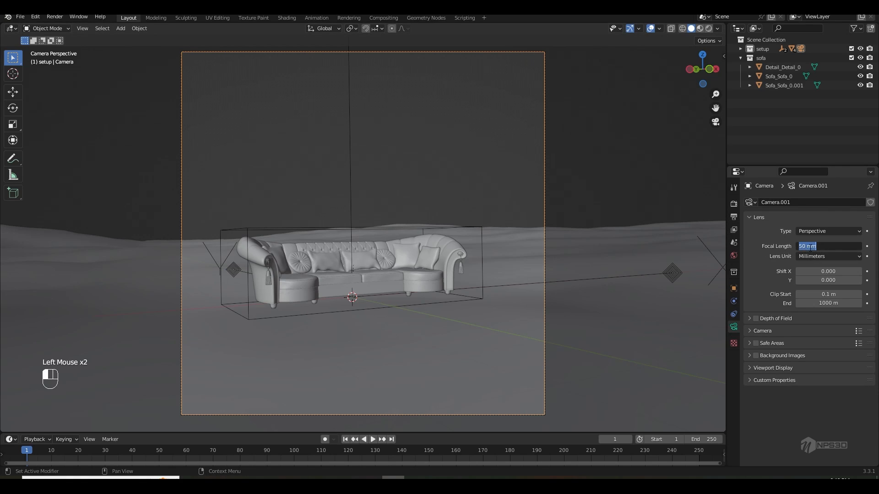
pyautogui.write('85')
pyautogui.press('Return')
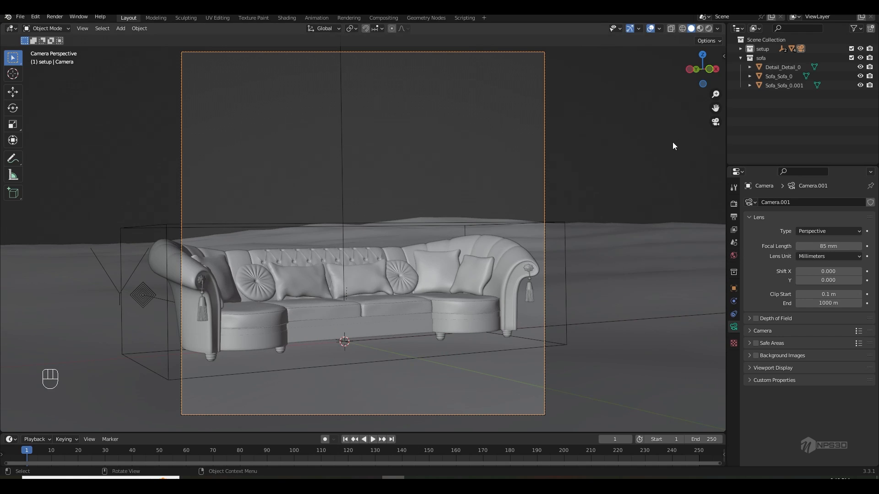
# Step: Temporarily lock the camera to the view and pull it back until the whole sofa fits inside the frame
pyautogui.press('n')
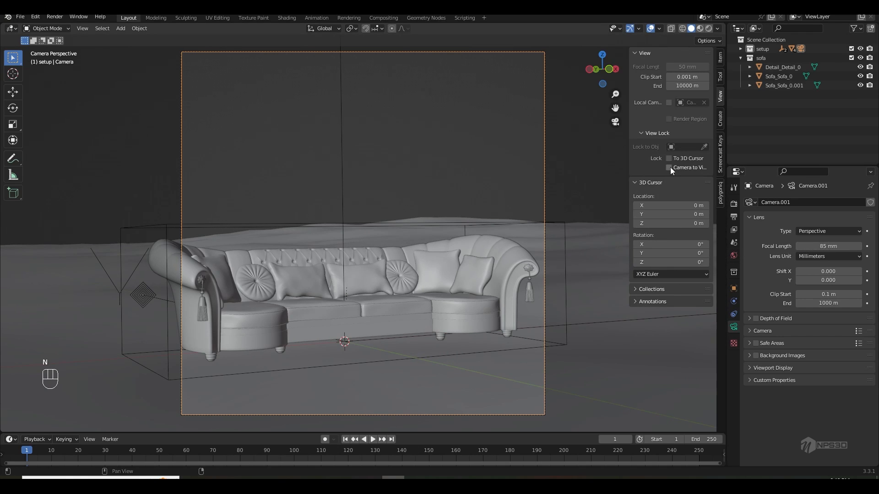
pyautogui.click(669, 167)
pyautogui.moveTo(615, 94); pyautogui.dragTo(616, 130)
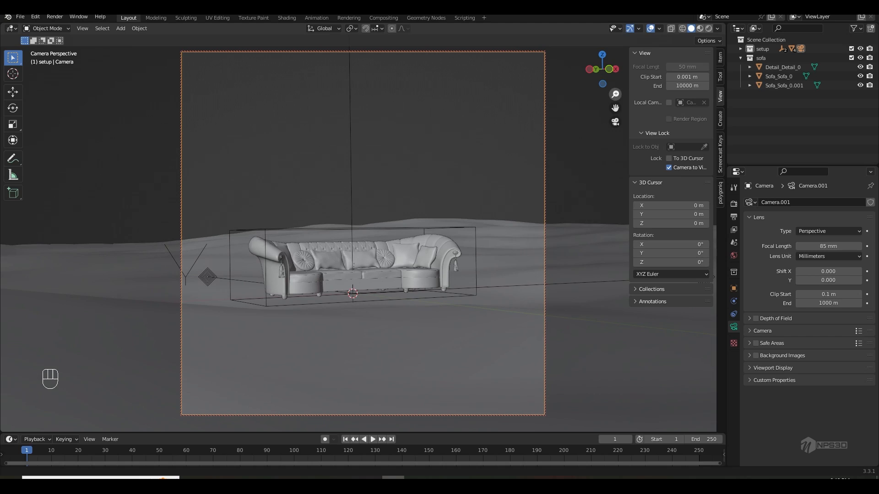
pyautogui.click(664, 168)
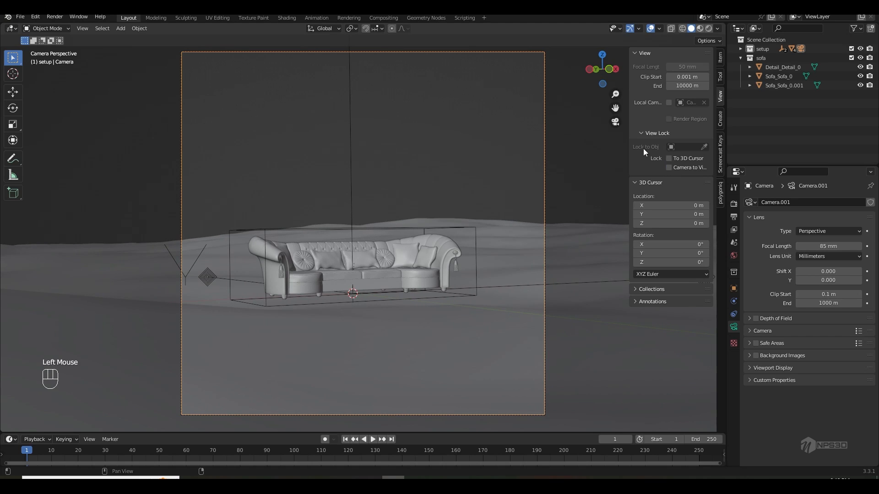
pyautogui.press('n')
# Step: Rotate the Ground plane about the global Z axis and rescale it to reshape the hills behind the sofa
pyautogui.click(740, 58)
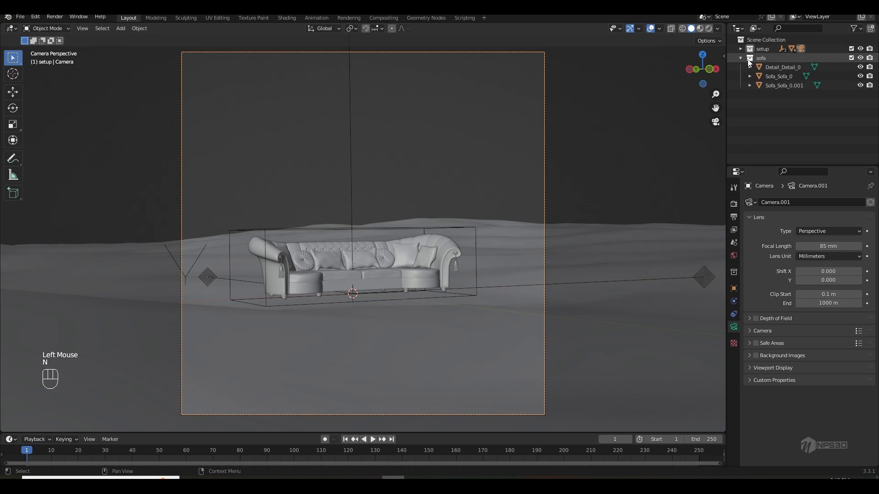
pyautogui.click(741, 49)
pyautogui.click(771, 85)
pyautogui.press('r')
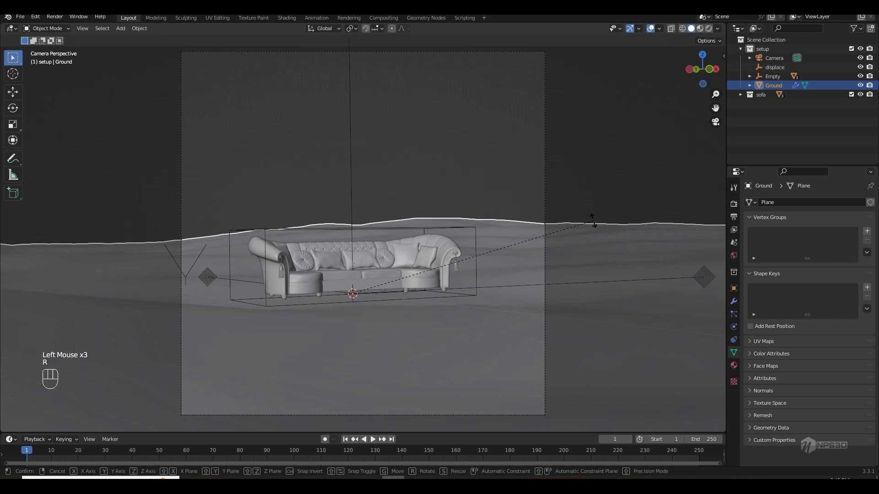
pyautogui.press('z')
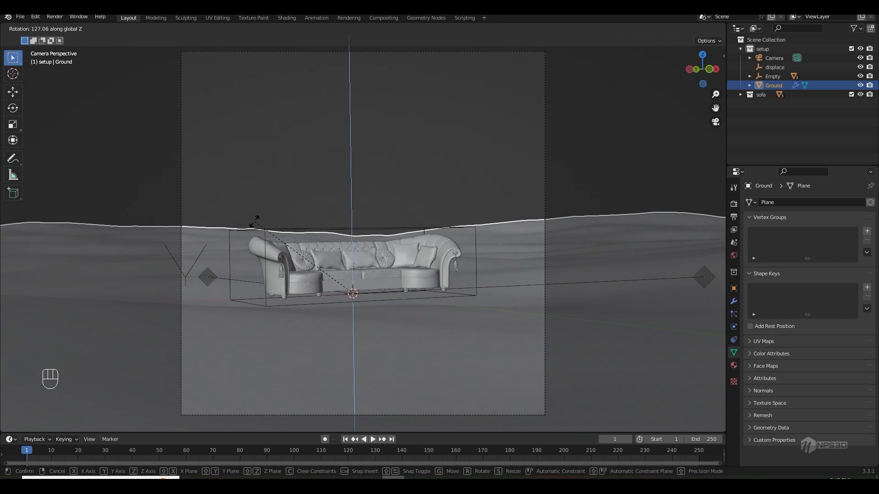
# Step: Split the viewport in two, keeping the camera view in one and an overview of the whole terrain in the other
pyautogui.moveTo(723, 431); pyautogui.dragTo(295, 430)
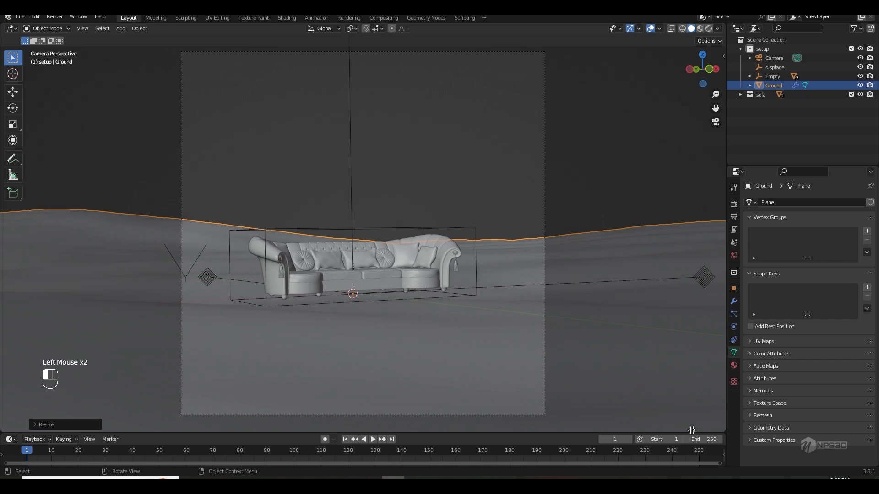
pyautogui.scroll(2, 226, 350)
pyautogui.moveTo(375, 336); pyautogui.dragTo(438, 350, button='middle')
pyautogui.scroll(1, 412, 338)
pyautogui.scroll(-4, 443, 351)
pyautogui.scroll(-2, 436, 343)
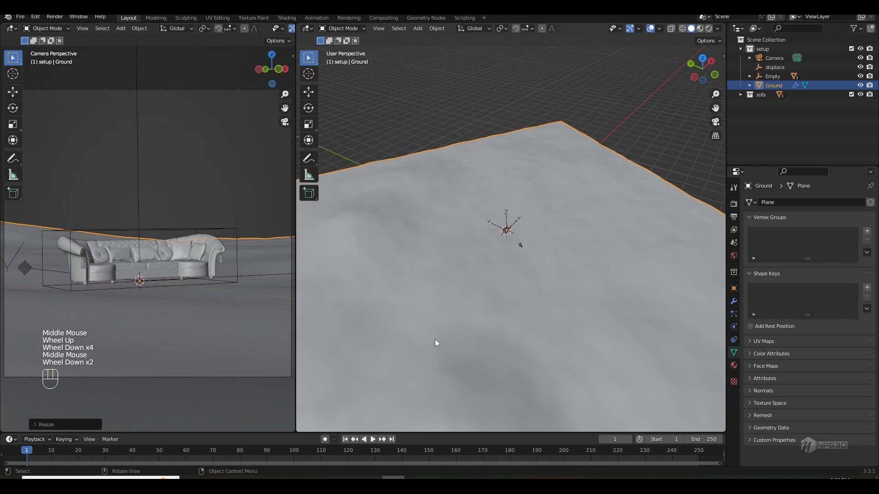
# Step: Scale the Ground by about 0.64 and rotate it about -37° around the global Z axis
pyautogui.click(544, 347)
pyautogui.press('s')
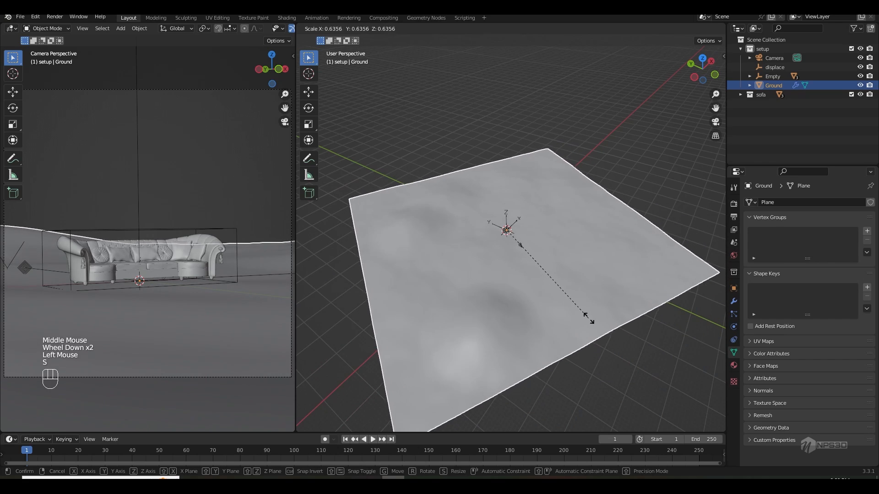
pyautogui.click(591, 312)
pyautogui.press('r')
pyautogui.press('z')
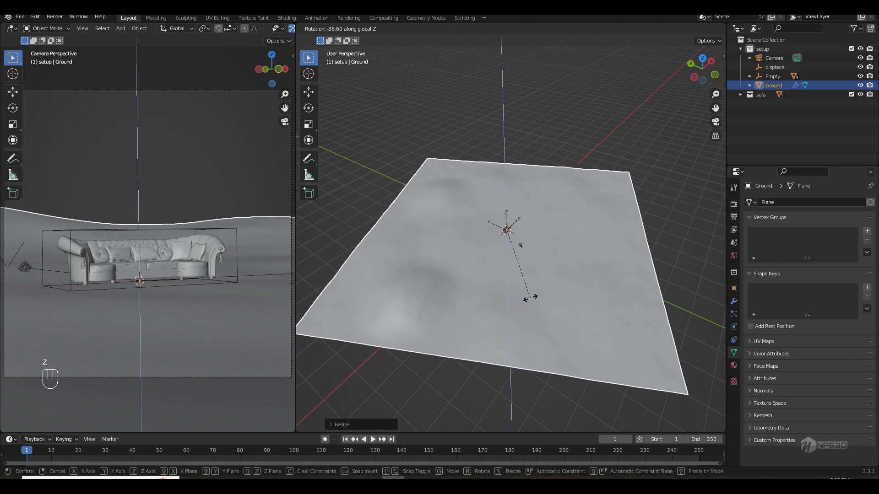
pyautogui.click(530, 298)
# Step: Apply the scale of the Ground
pyautogui.click(196, 283)
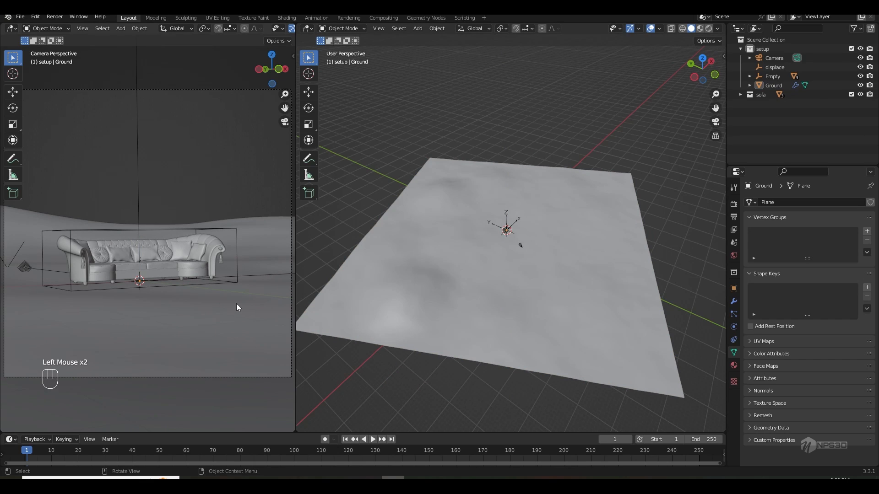
pyautogui.hotkey('ctrl', 'a')
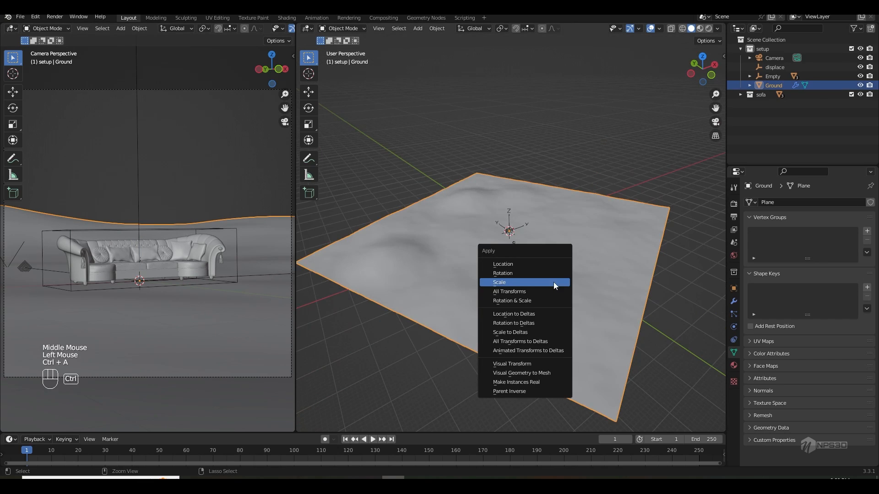
pyautogui.click(554, 282)
# Step: Scale the displace empty down slightly to adjust the hill shapes behind the sofa, and save the file
pyautogui.moveTo(557, 283); pyautogui.dragTo(517, 242, button='middle')
pyautogui.scroll(4, 517, 186)
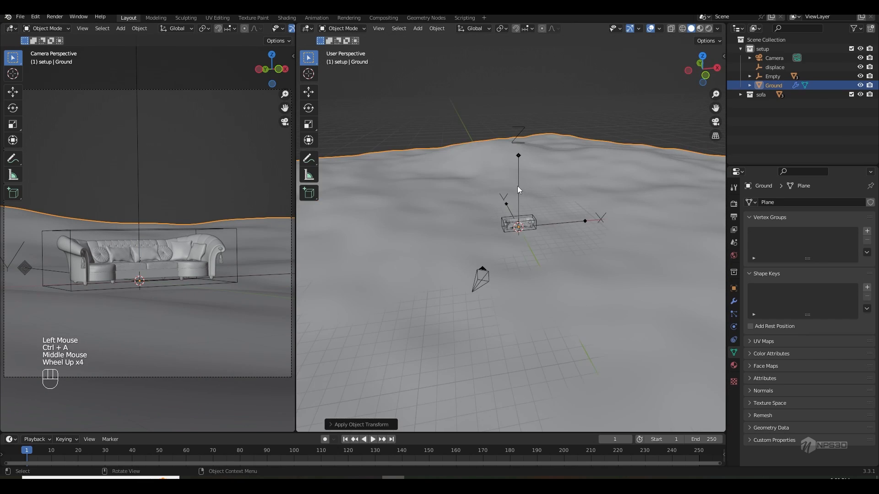
pyautogui.click(518, 180)
pyautogui.click(518, 162)
pyautogui.press('s')
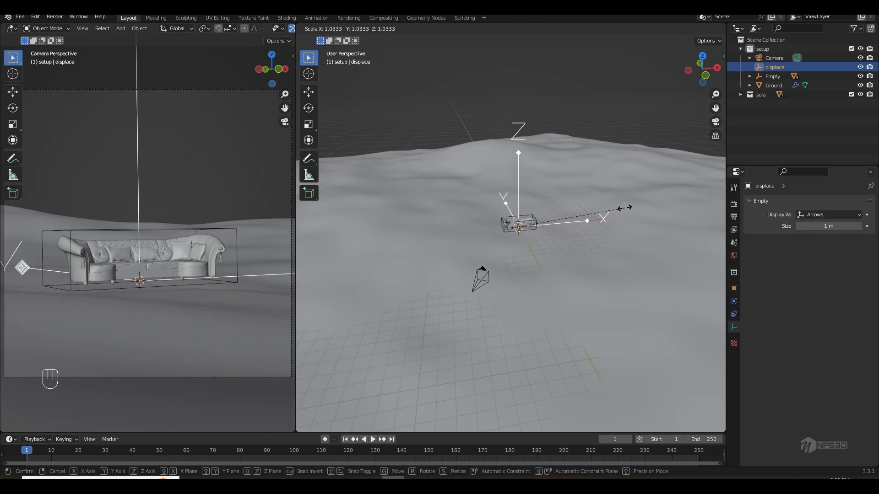
pyautogui.hotkey('ctrl', 's')
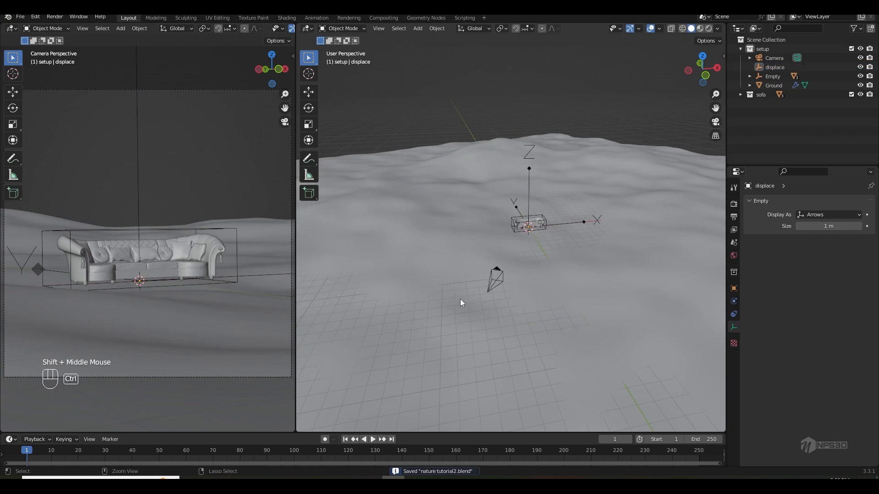
# Step: Hide the toolbar, gizmos and overlays in the camera viewport and refit the camera frame within it
pyautogui.moveTo(291, 261); pyautogui.dragTo(349, 257)
pyautogui.scroll(1, 295, 260)
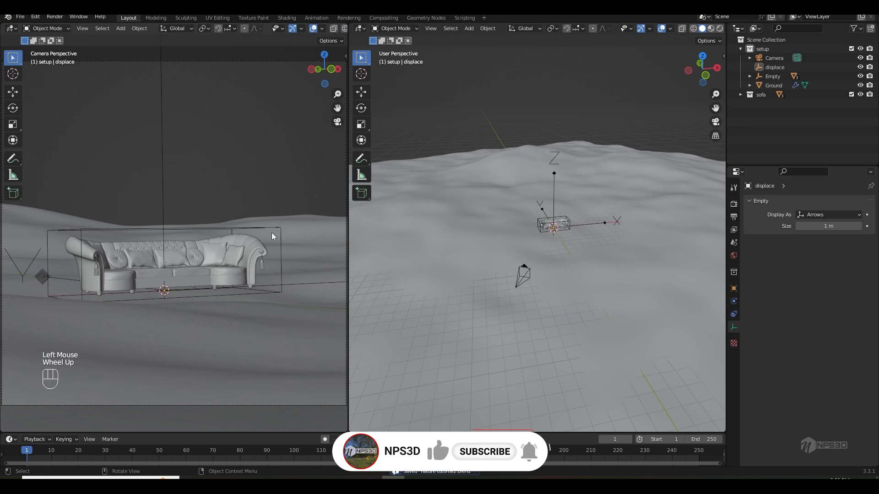
pyautogui.press('t')
pyautogui.click(293, 28)
pyautogui.click(313, 28)
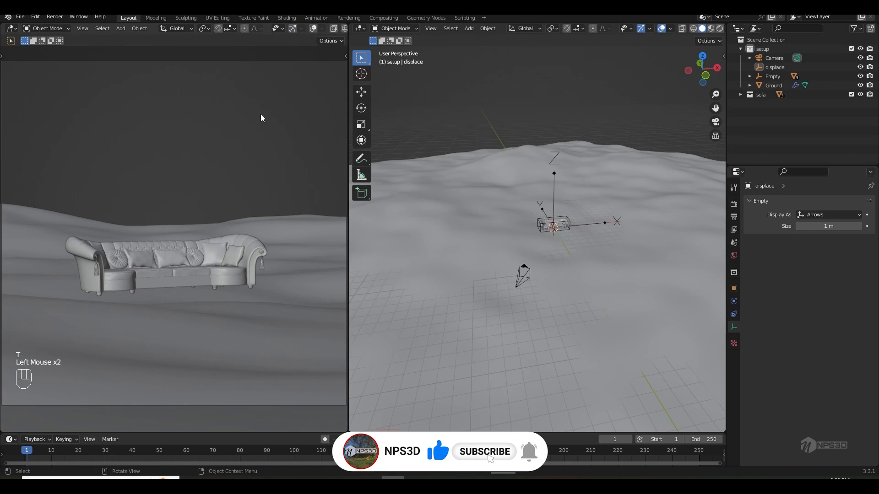
pyautogui.moveTo(347, 220); pyautogui.dragTo(293, 220)
pyautogui.press('Home')
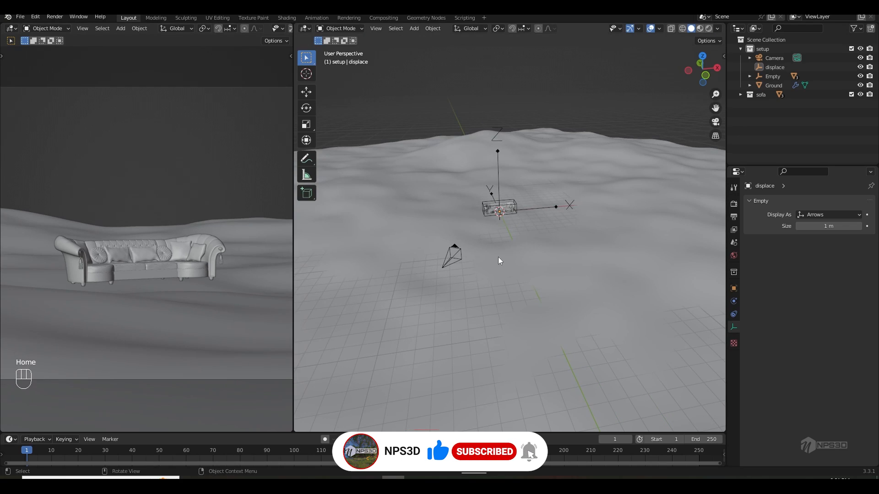
# Step: Select the Ground and bring up the polygoniq add-on's botaniq scatter settings for it
pyautogui.click(588, 272)
pyautogui.press('n')
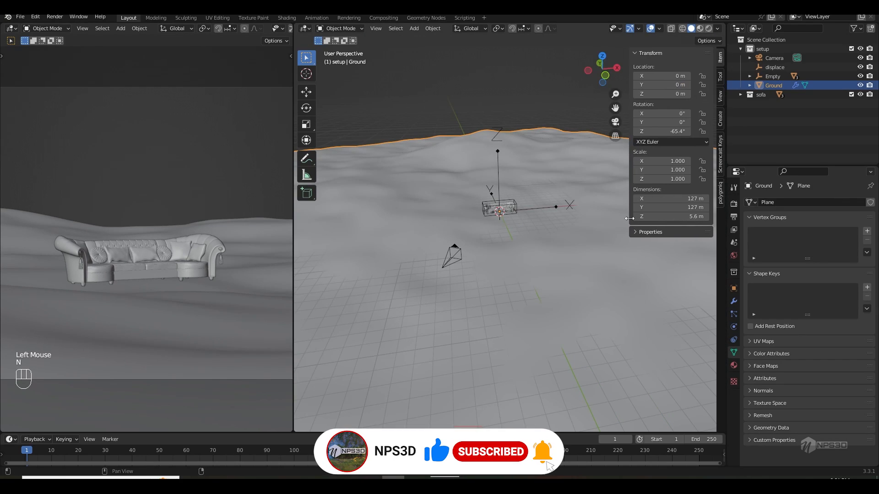
pyautogui.click(720, 200)
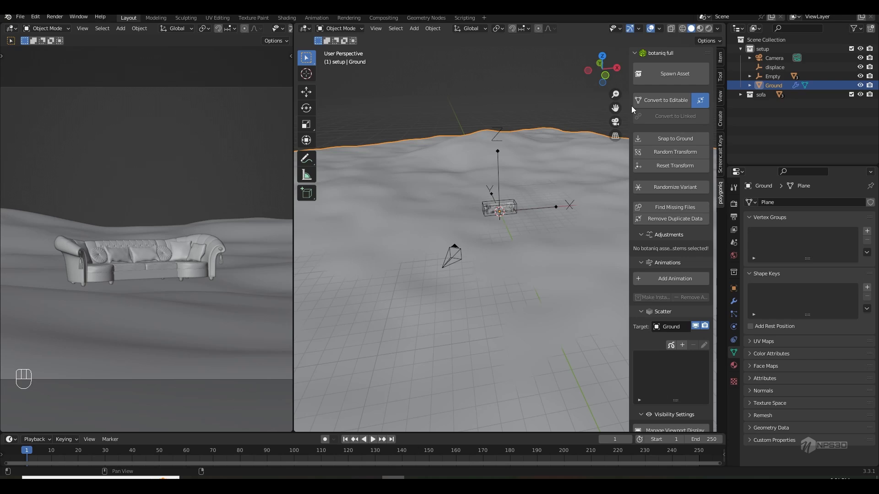
pyautogui.scroll(-1, 653, 253)
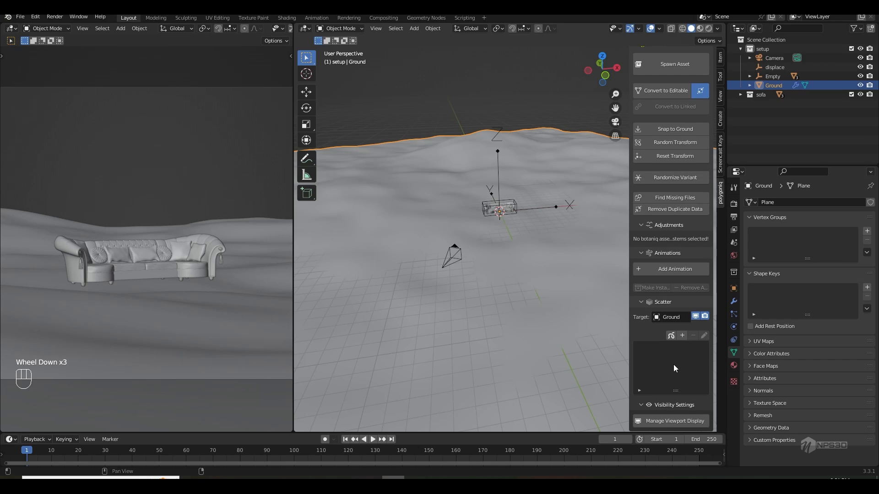
pyautogui.scroll(1, 677, 216)
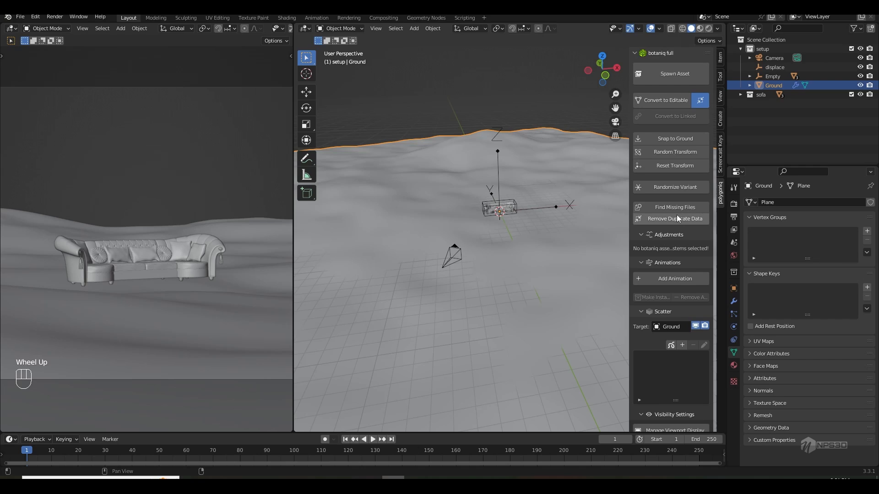
pyautogui.scroll(-2, 676, 215)
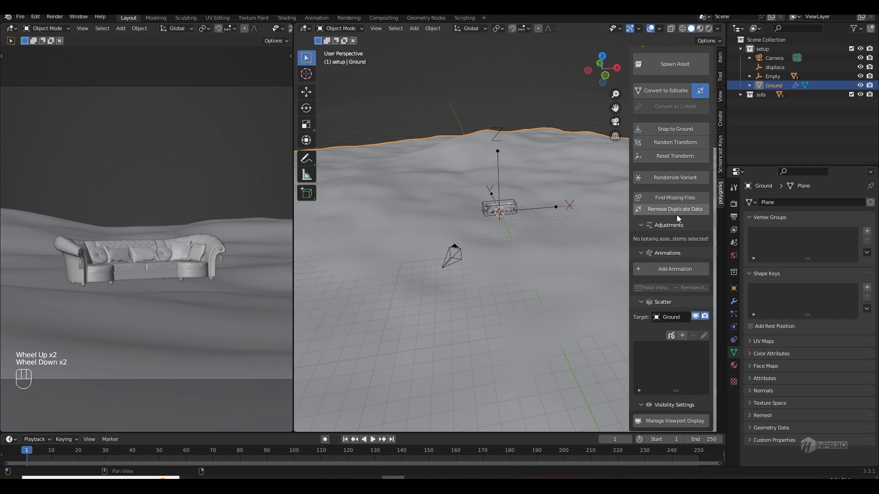
# Step: Begin adding a scatter on the Ground with Botaniq as the asset source and all four seasons enabled
pyautogui.click(682, 336)
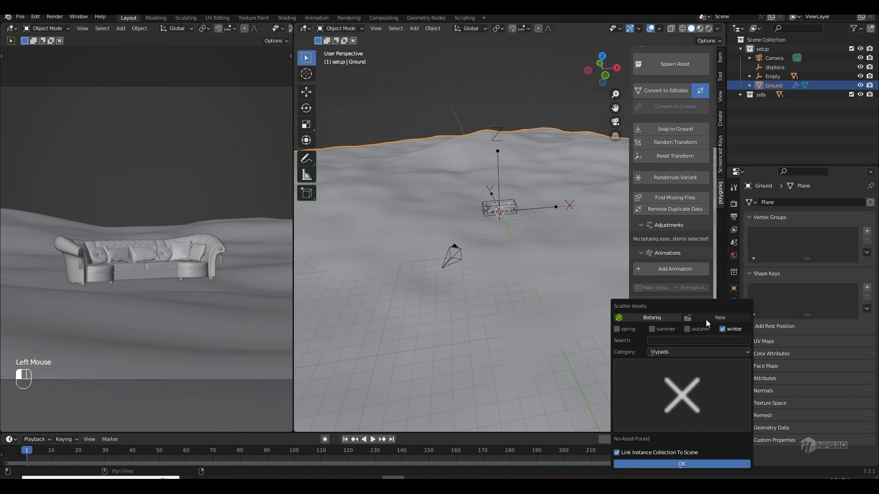
pyautogui.click(652, 330)
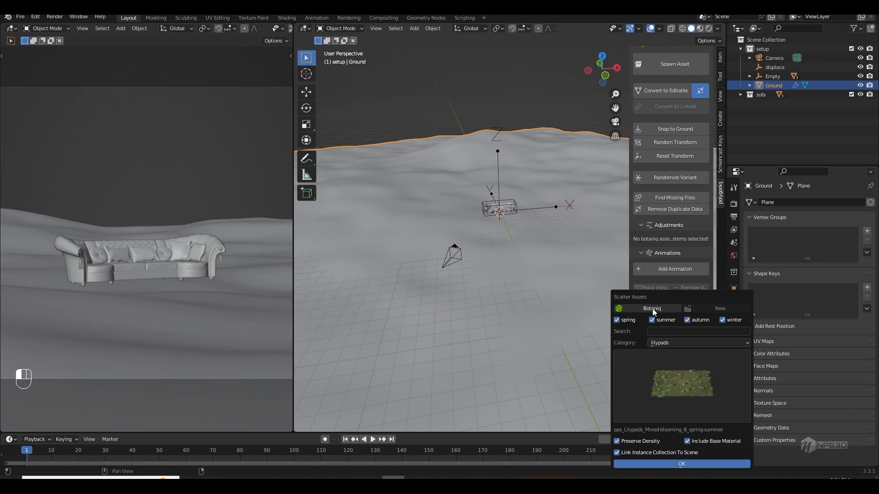
pyautogui.click(705, 311)
pyautogui.click(655, 309)
# Step: Scatter the European Meadow (A) asset from the grass category on the Ground, after browsing the flowers category
pyautogui.click(672, 342)
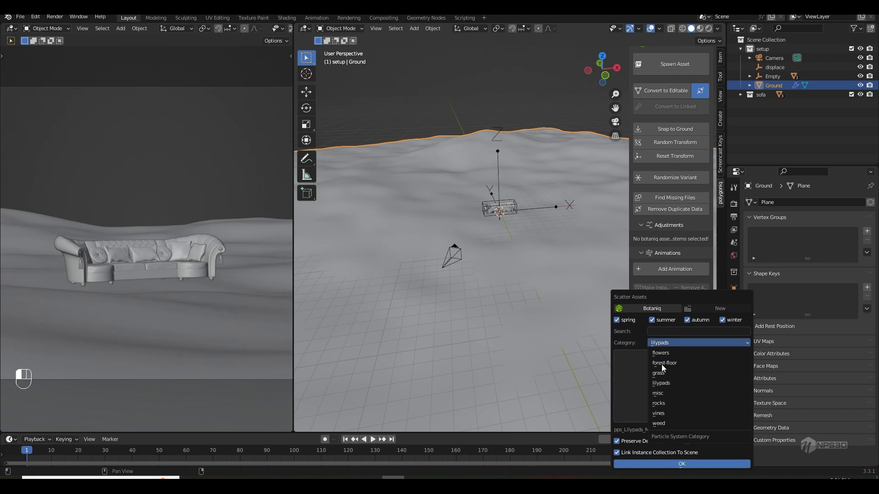
pyautogui.click(667, 372)
pyautogui.click(665, 342)
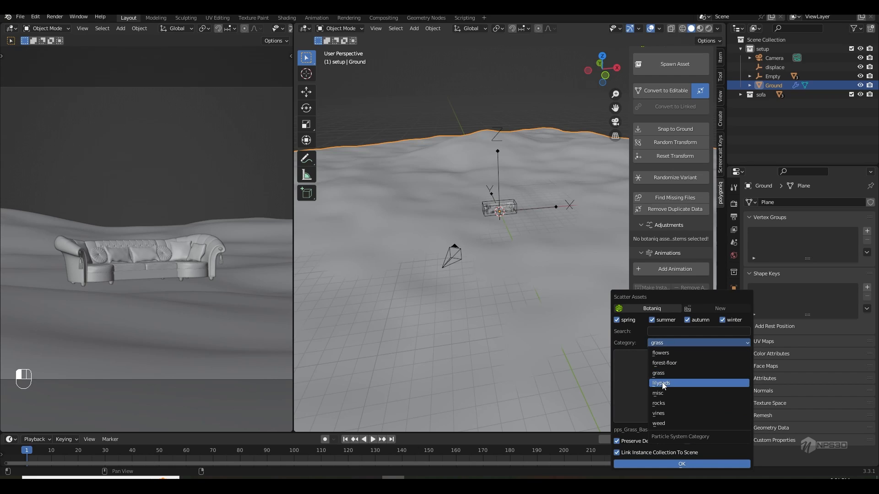
pyautogui.click(664, 355)
pyautogui.click(686, 378)
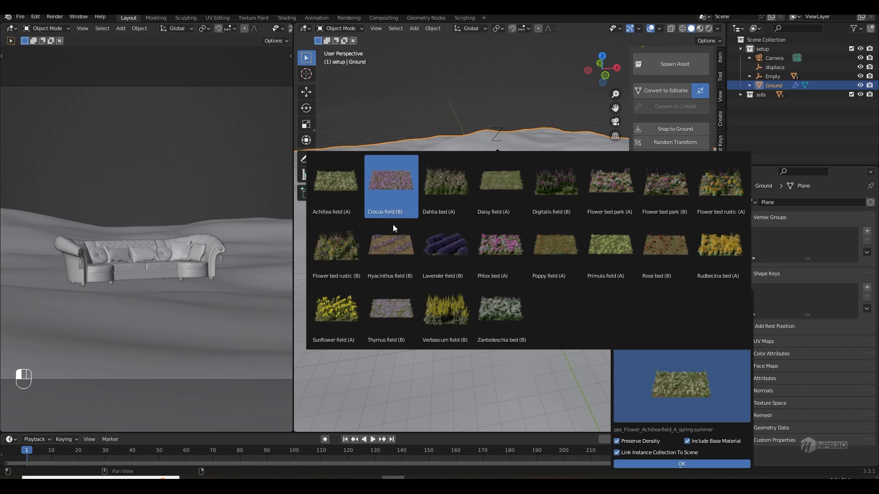
pyautogui.click(665, 342)
pyautogui.click(667, 373)
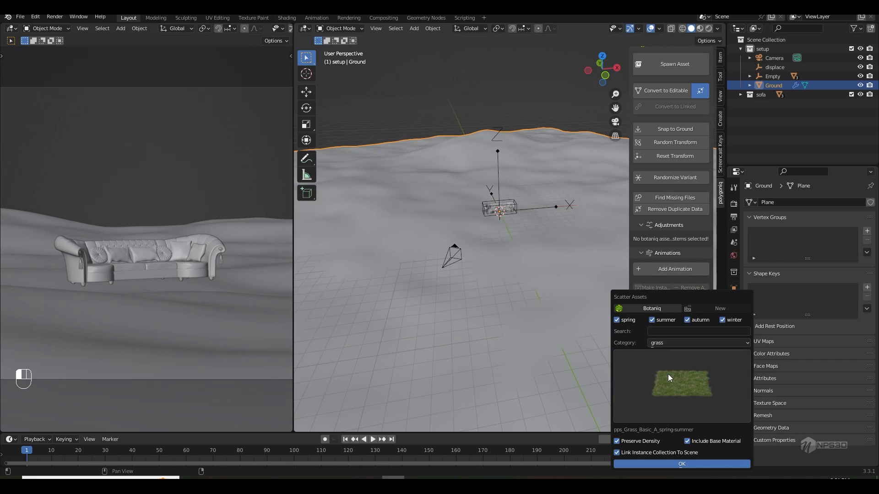
pyautogui.click(666, 376)
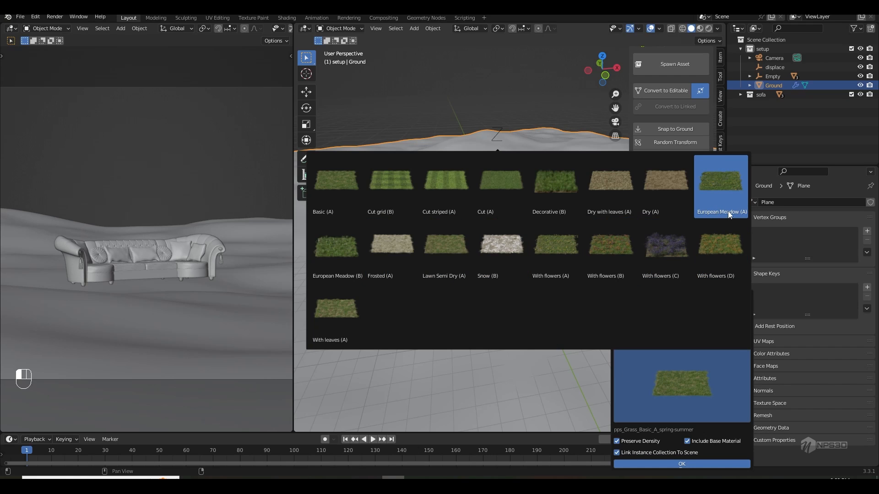
pyautogui.click(726, 190)
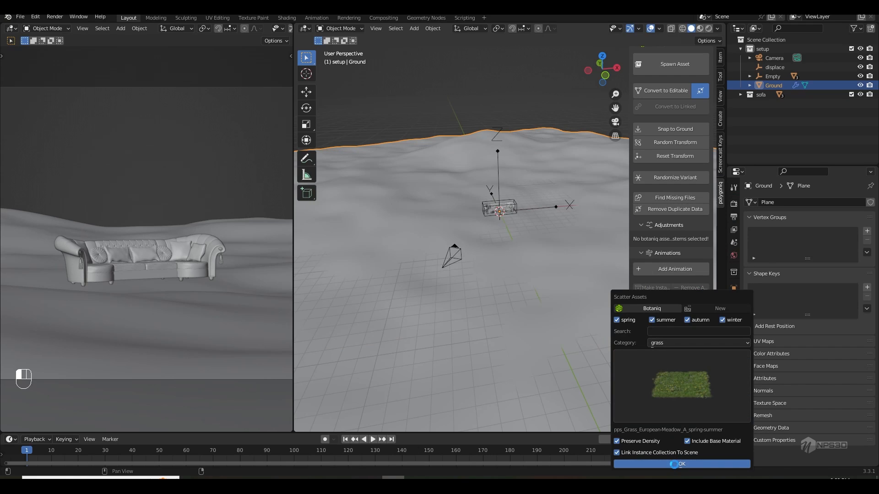
pyautogui.click(674, 465)
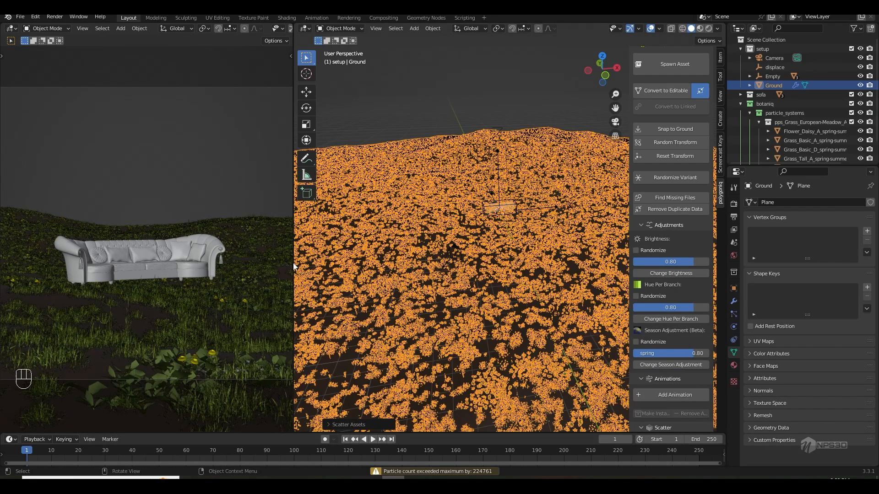
# Step: Show the render properties, hide the sidebar and examine the scattered grass across the whole terrain
pyautogui.click(734, 203)
pyautogui.press('n')
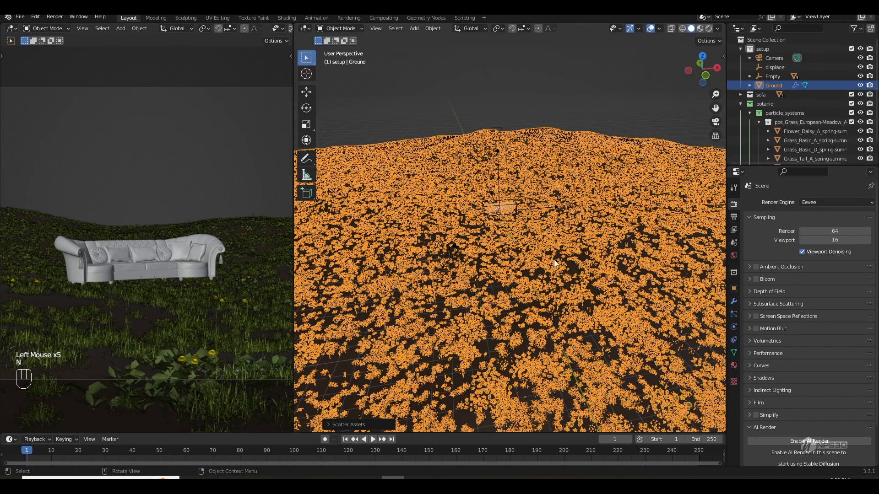
pyautogui.moveTo(535, 269)
pyautogui.mouseDown(button='middle')
pyautogui.moveTo(526, 268)
pyautogui.moveTo(544, 253)
pyautogui.moveTo(538, 267)
pyautogui.mouseUp(button='middle')
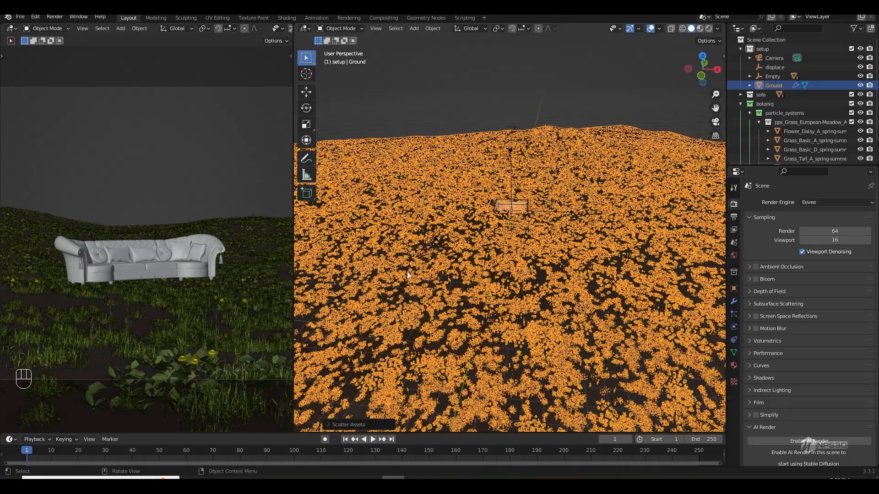
pyautogui.moveTo(477, 260); pyautogui.dragTo(479, 285, button='middle')
pyautogui.scroll(-2, 478, 285)
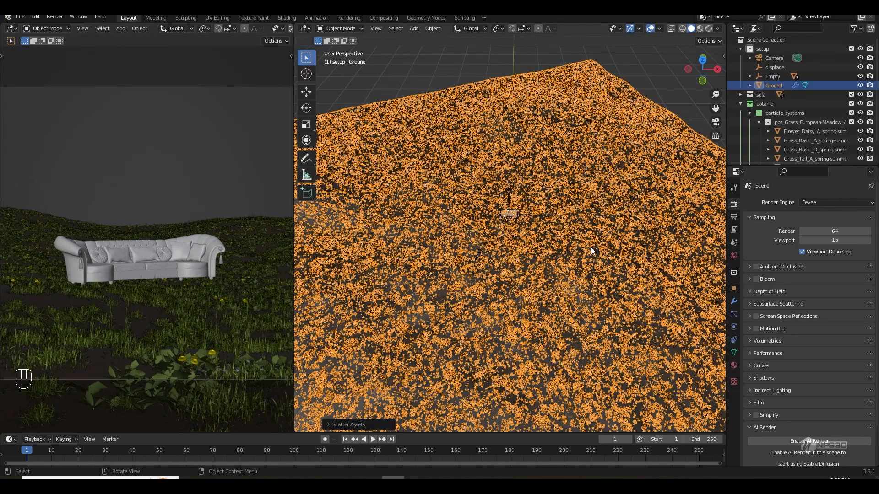
# Step: Paint a density weight patch for the meadow grass between the camera and the sofa, and return to object mode
pyautogui.press('n')
pyautogui.scroll(-5, 668, 275)
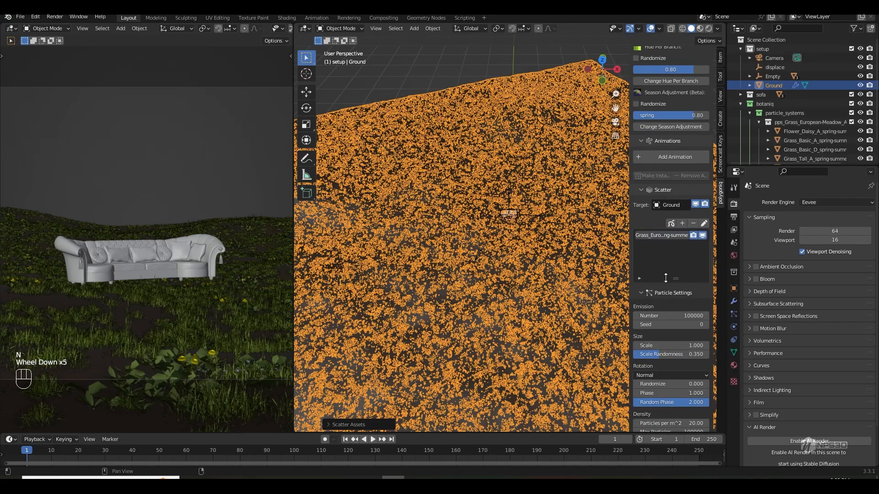
pyautogui.scroll(-5, 666, 278)
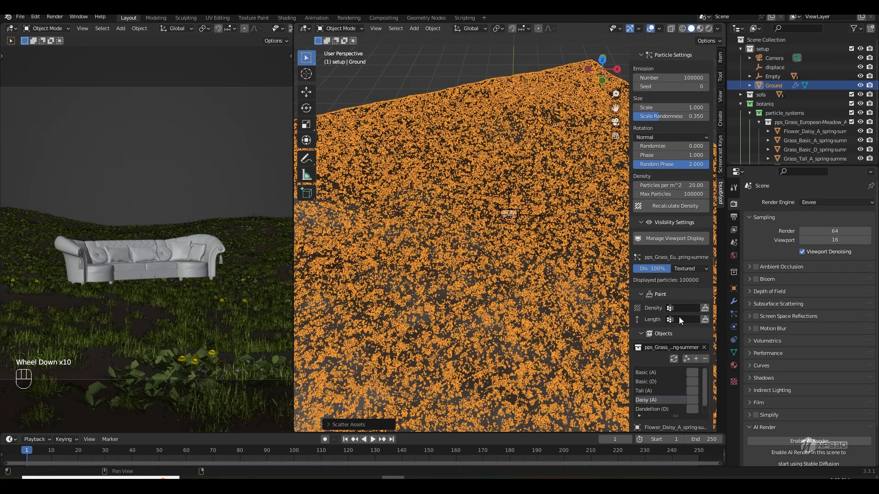
pyautogui.click(705, 308)
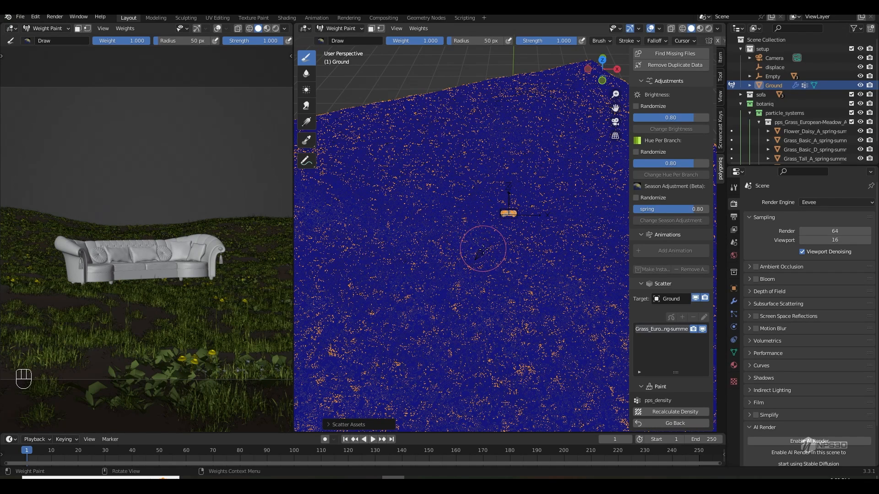
pyautogui.moveTo(483, 255); pyautogui.dragTo(515, 220)
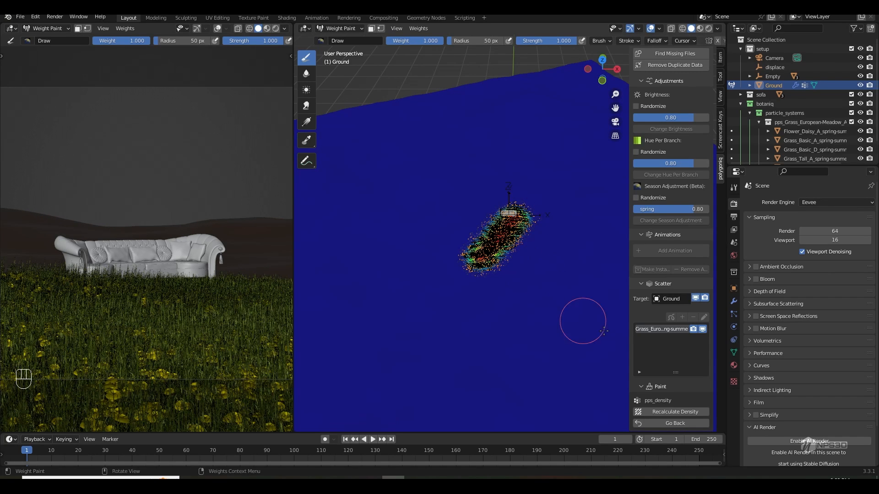
pyautogui.click(674, 425)
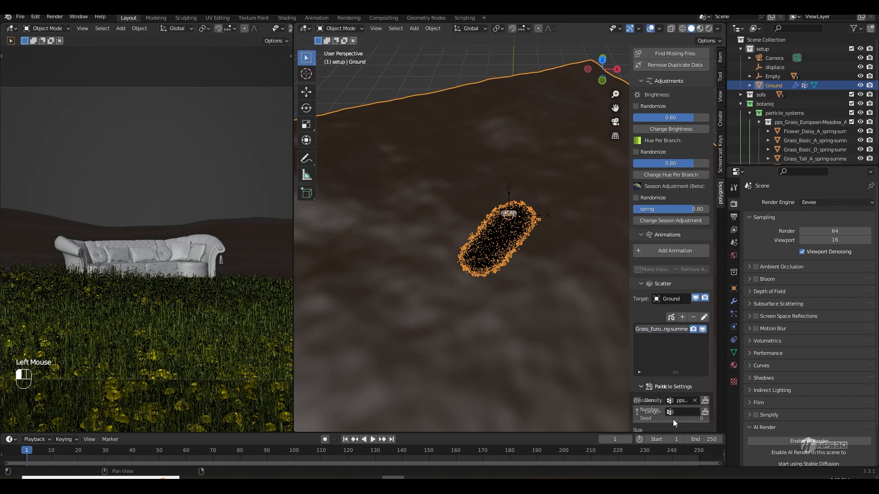
# Step: Set the grass particle system's emission number to 1000
pyautogui.scroll(-2, 665, 353)
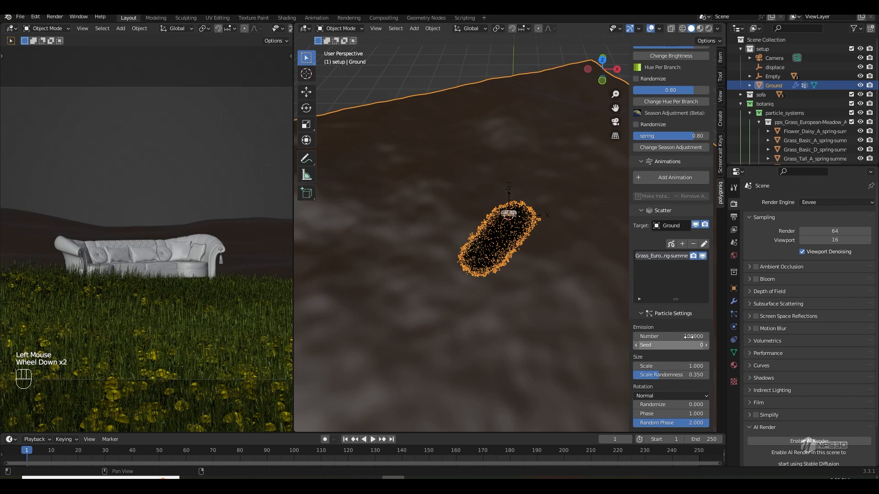
pyautogui.click(669, 335)
pyautogui.press('BackSpace')
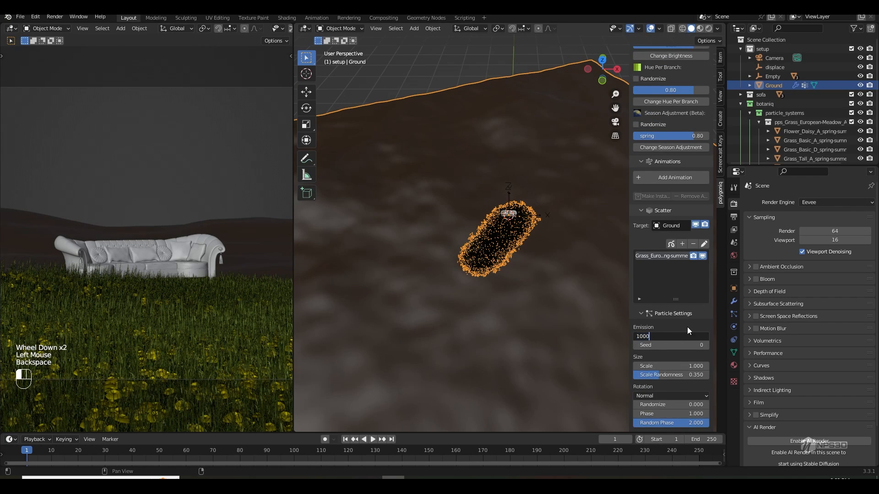
pyautogui.scroll(-2, 682, 378)
pyautogui.scroll(-2, 682, 378)
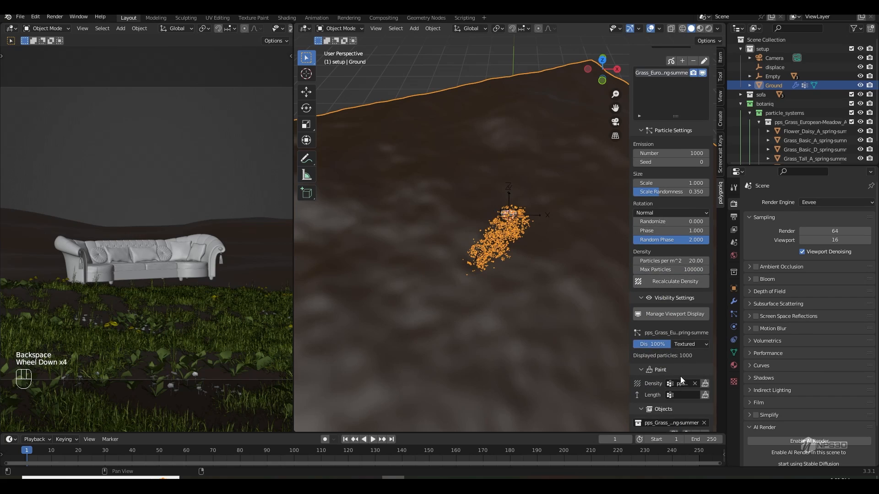
# Step: Reopen the grass density painting and paint weight from the camera past the sofa, widening over the hills behind
pyautogui.click(680, 377)
pyautogui.moveTo(506, 211)
pyautogui.mouseDown()
pyautogui.moveTo(515, 176)
pyautogui.moveTo(512, 185)
pyautogui.moveTo(534, 170)
pyautogui.moveTo(506, 153)
pyautogui.moveTo(516, 118)
pyautogui.moveTo(549, 144)
pyautogui.moveTo(534, 203)
pyautogui.mouseUp()
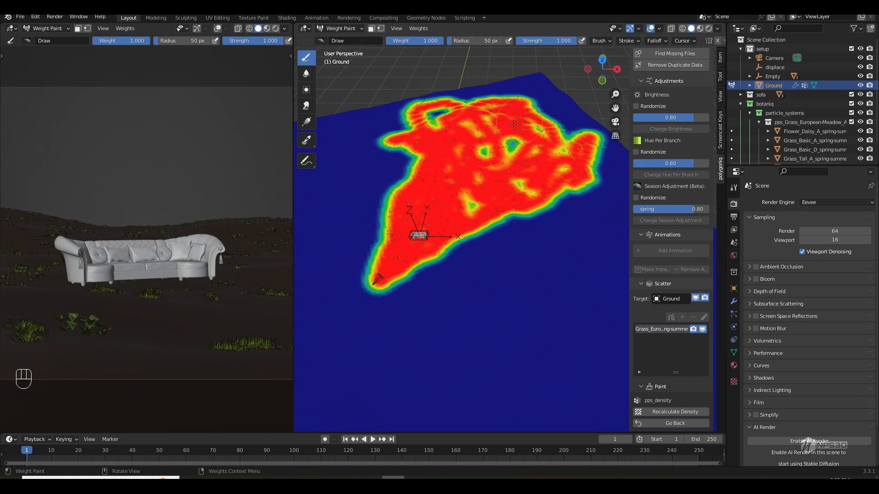
# Step: Switch to the Subtract brush and erase excess grass density weight along the outer edge of the painted area
pyautogui.moveTo(417, 236)
pyautogui.mouseDown(button='middle')
pyautogui.moveTo(437, 206)
pyautogui.moveTo(465, 193)
pyautogui.moveTo(472, 243)
pyautogui.moveTo(498, 237)
pyautogui.moveTo(480, 204)
pyautogui.mouseUp(button='middle')
pyautogui.scroll(1, 465, 193)
pyautogui.scroll(2, 471, 242)
pyautogui.scroll(-2, 497, 236)
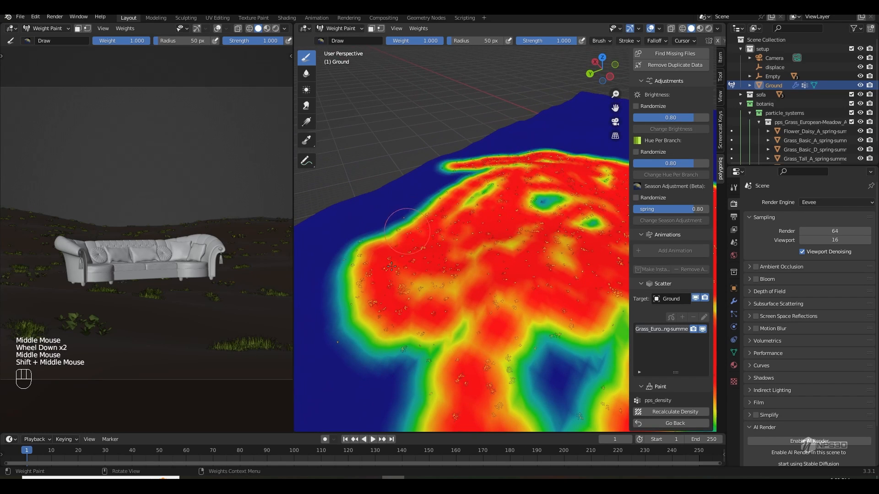
pyautogui.click(327, 40)
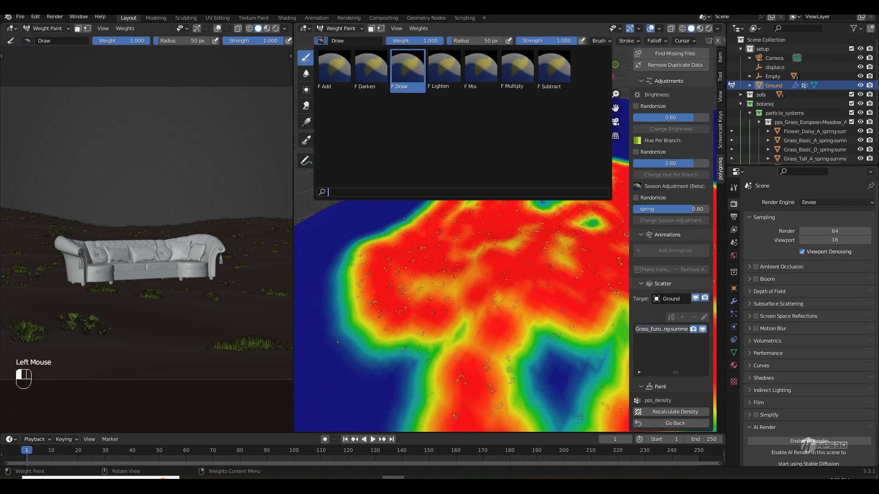
pyautogui.click(554, 69)
pyautogui.moveTo(370, 277)
pyautogui.mouseDown()
pyautogui.moveTo(412, 229)
pyautogui.moveTo(367, 243)
pyautogui.moveTo(407, 316)
pyautogui.moveTo(404, 300)
pyautogui.moveTo(387, 329)
pyautogui.moveTo(367, 302)
pyautogui.moveTo(334, 362)
pyautogui.mouseUp()
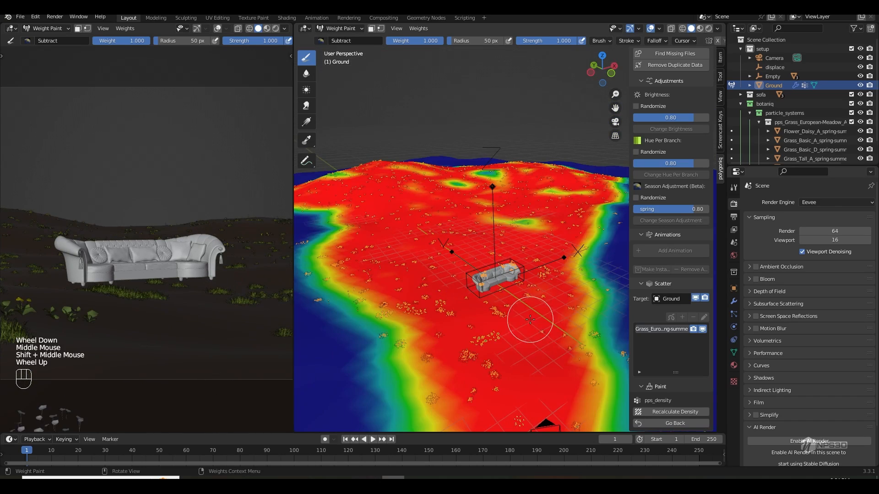
# Step: Fill the gaps in grass density weight on the far hills with the Add brush and recalculate the density, returning to object mode
pyautogui.moveTo(526, 314); pyautogui.dragTo(527, 403, button='middle')
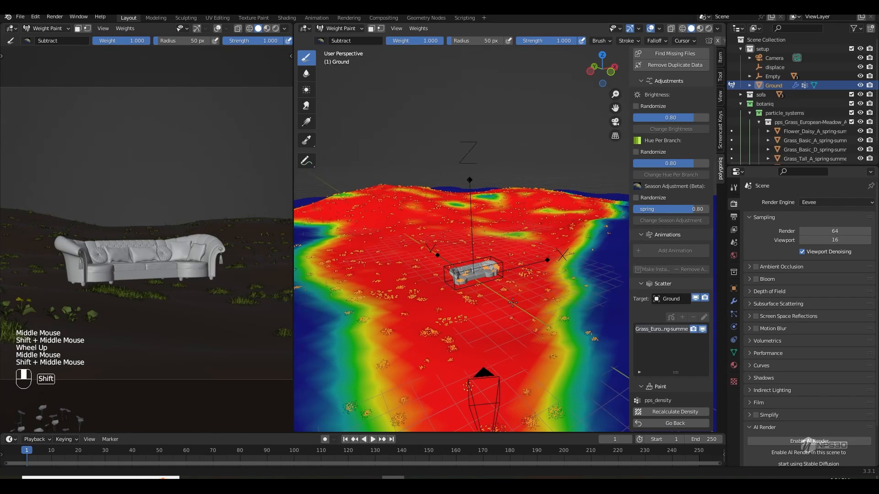
pyautogui.click(322, 40)
pyautogui.click(339, 73)
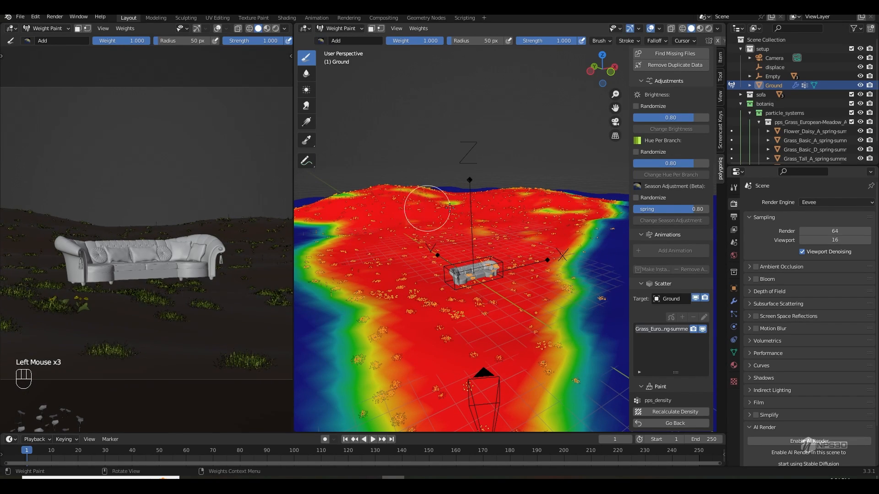
pyautogui.moveTo(353, 196); pyautogui.dragTo(522, 202)
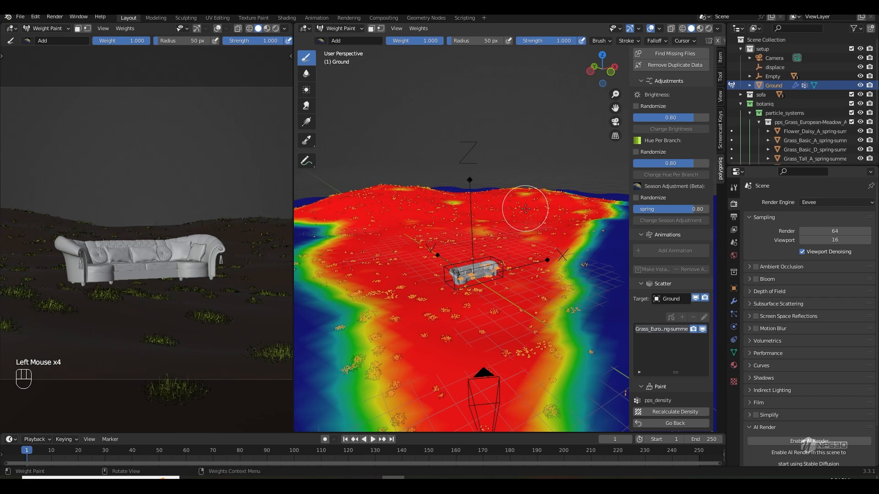
pyautogui.click(686, 412)
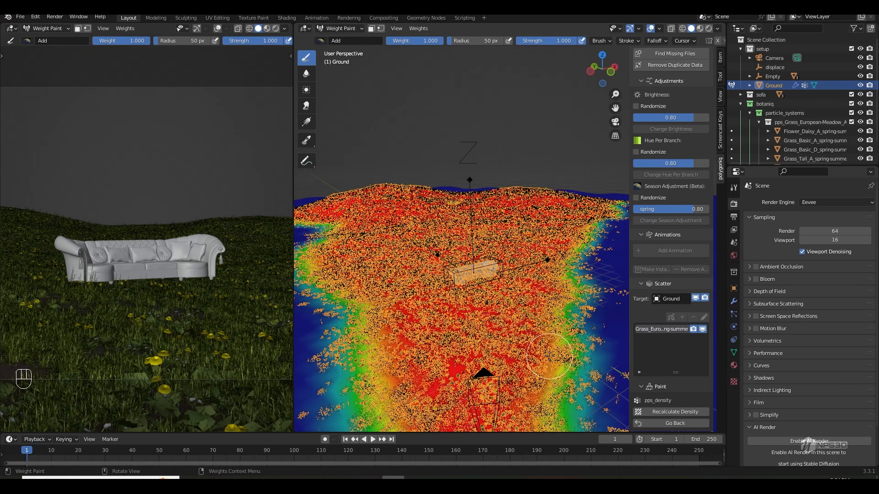
pyautogui.click(677, 424)
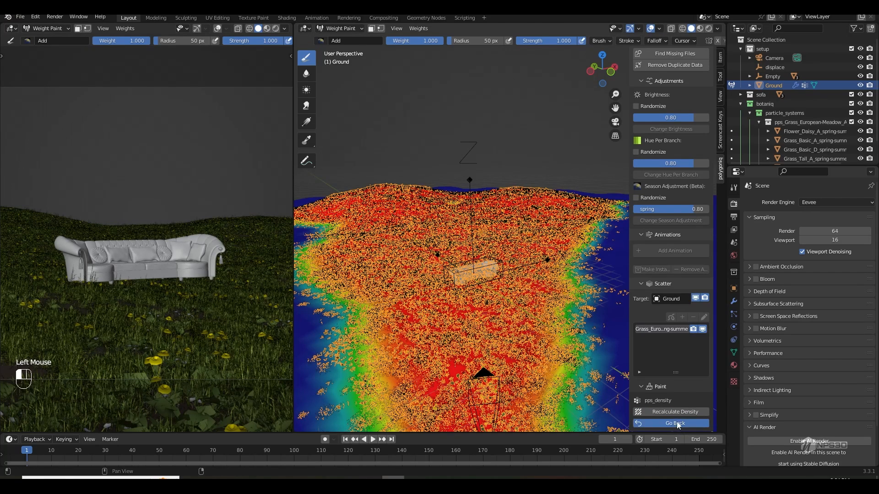
# Step: Set the grass particle system's emission number to 25000 and save the file
pyautogui.scroll(-4, 668, 360)
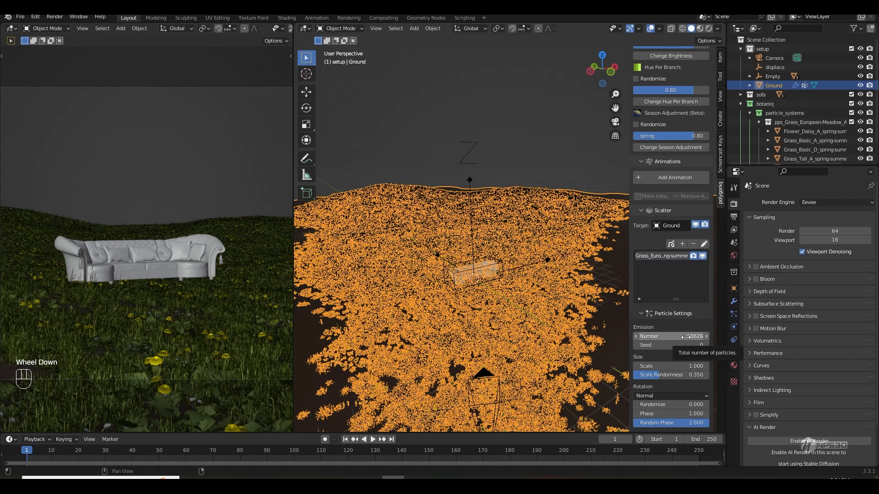
pyautogui.click(655, 338)
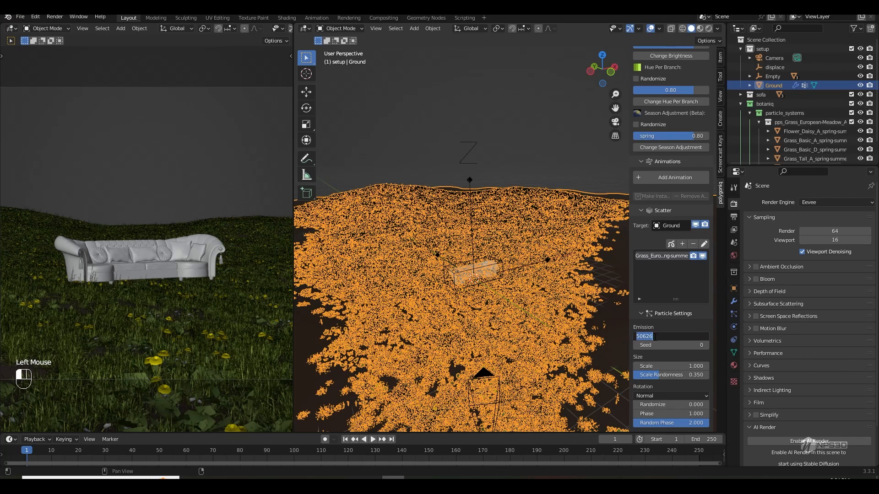
pyautogui.write('25000')
pyautogui.press('Return')
pyautogui.hotkey('ctrl', 's')
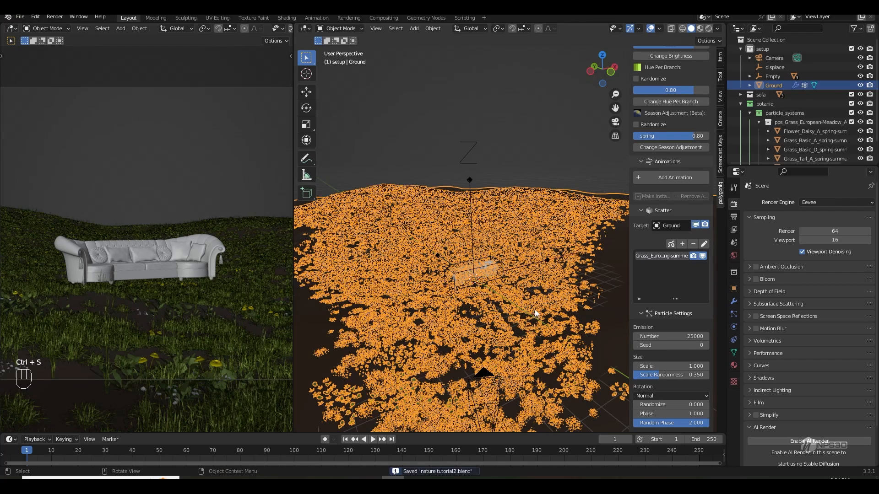
pyautogui.click(443, 296)
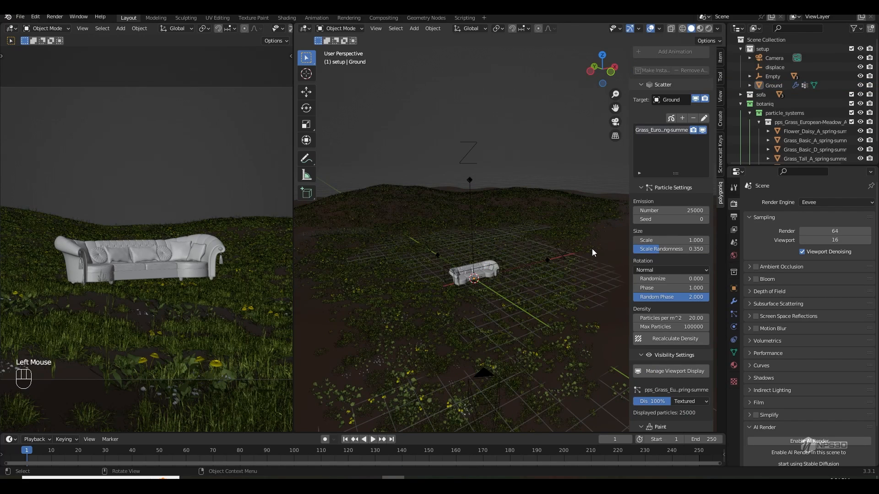
pyautogui.press('n')
pyautogui.moveTo(563, 267); pyautogui.dragTo(543, 268, button='middle')
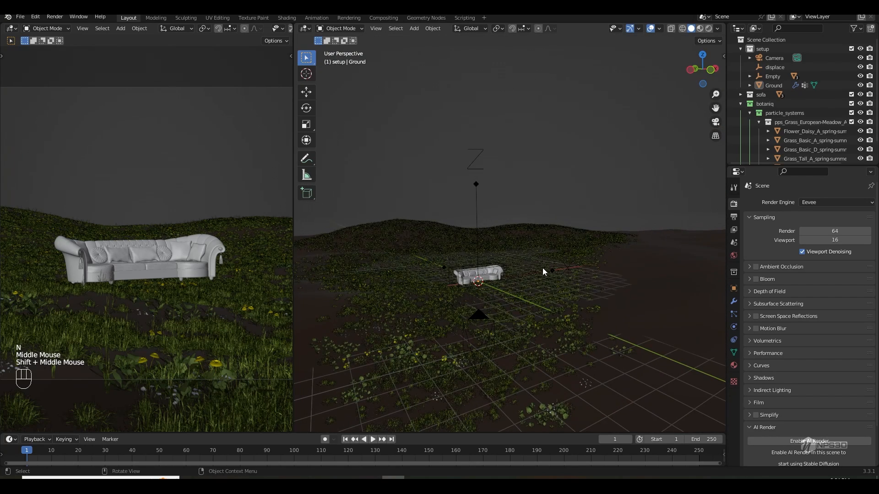
# Step: Assign the existing Sky Texture to the current world's background colour and save the file
pyautogui.click(734, 256)
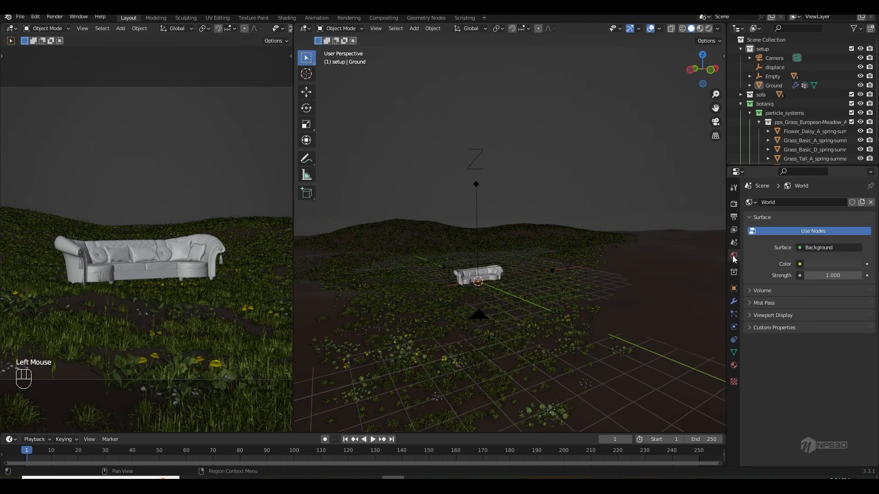
pyautogui.click(800, 267)
pyautogui.click(511, 142)
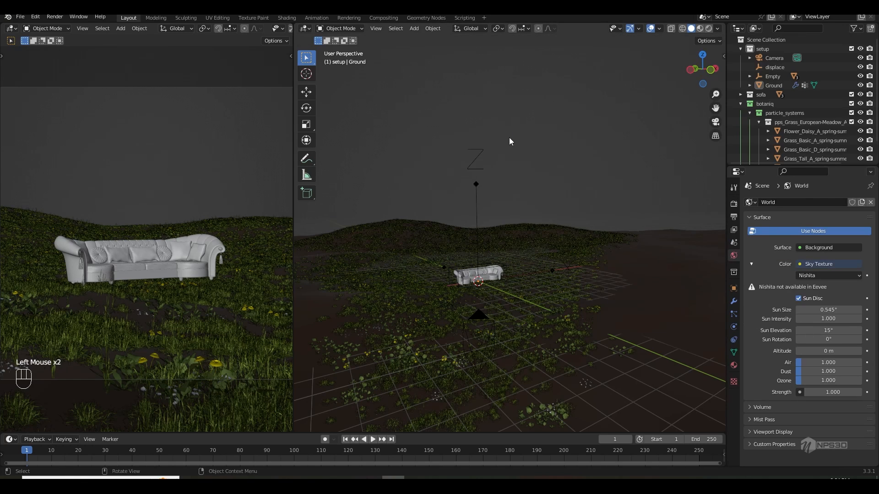
pyautogui.hotkey('ctrl', 's')
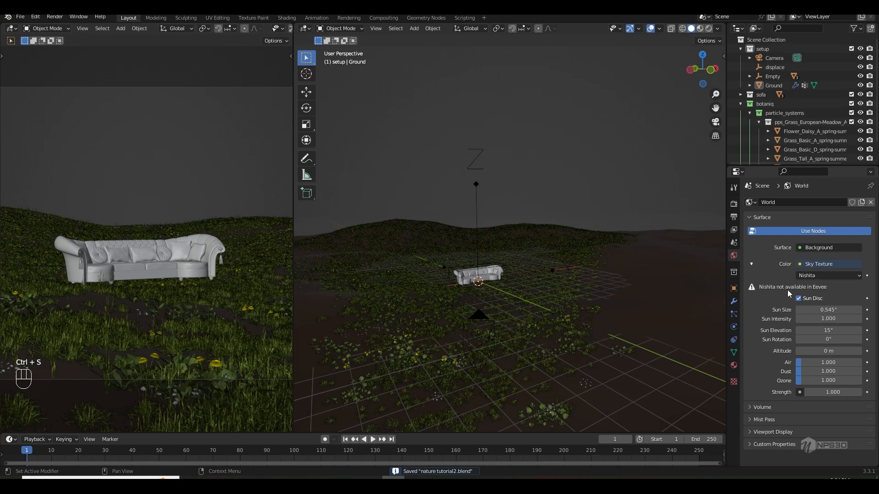
# Step: Replace the scene's world with a new one and switch the camera view to rendered shading
pyautogui.click(870, 202)
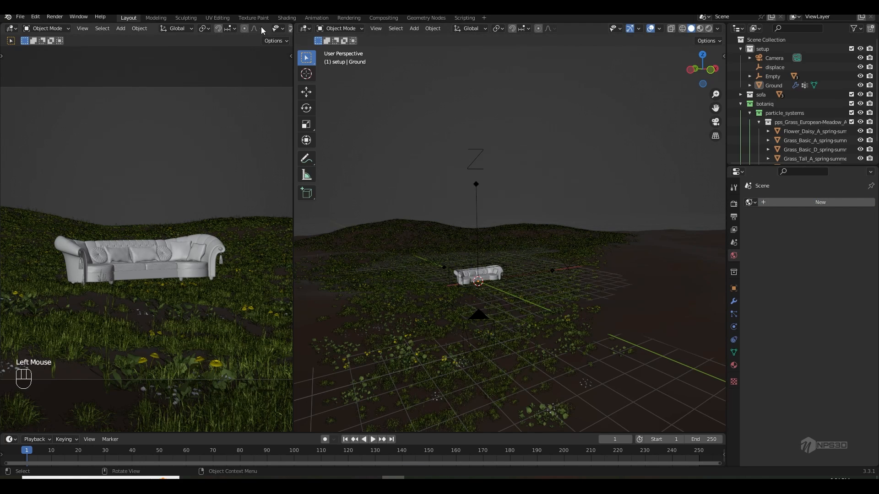
pyautogui.moveTo(263, 31); pyautogui.dragTo(270, 30, button='middle')
pyautogui.click(276, 29)
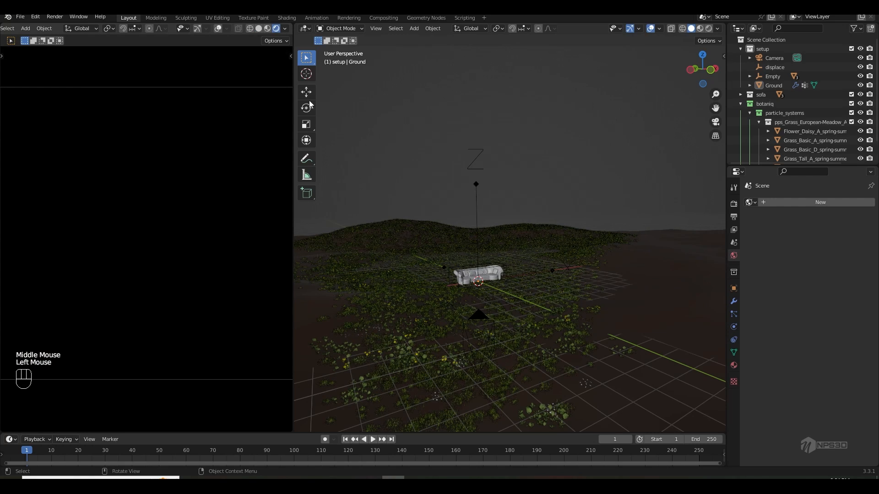
pyautogui.click(839, 203)
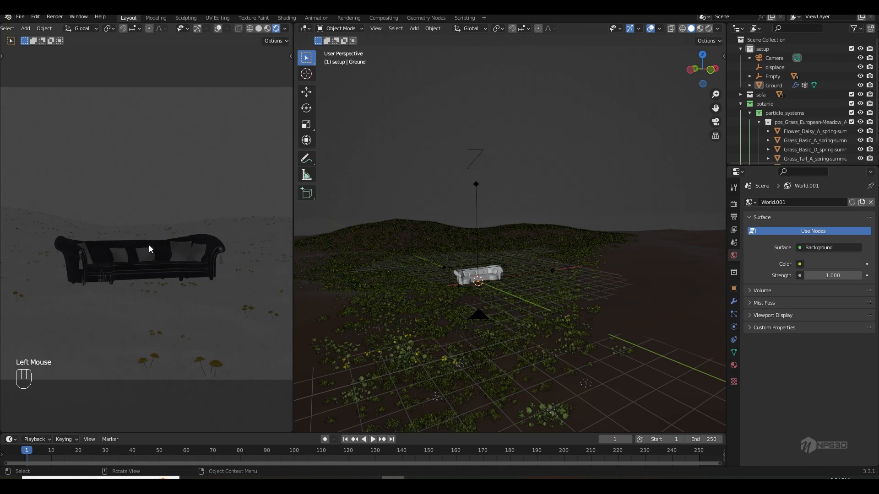
# Step: Brighten the world background colour to a value of 0.267 and switch the render engine to Cycles
pyautogui.click(826, 265)
pyautogui.moveTo(853, 169); pyautogui.dragTo(854, 163)
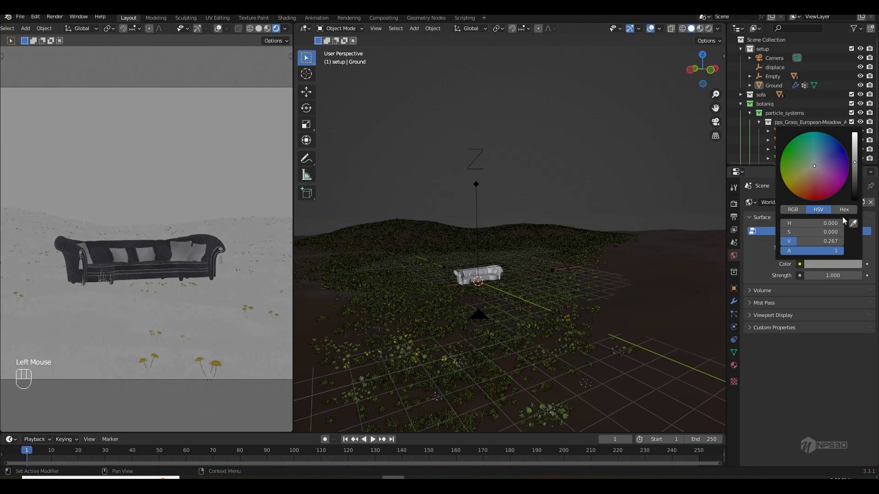
pyautogui.click(734, 204)
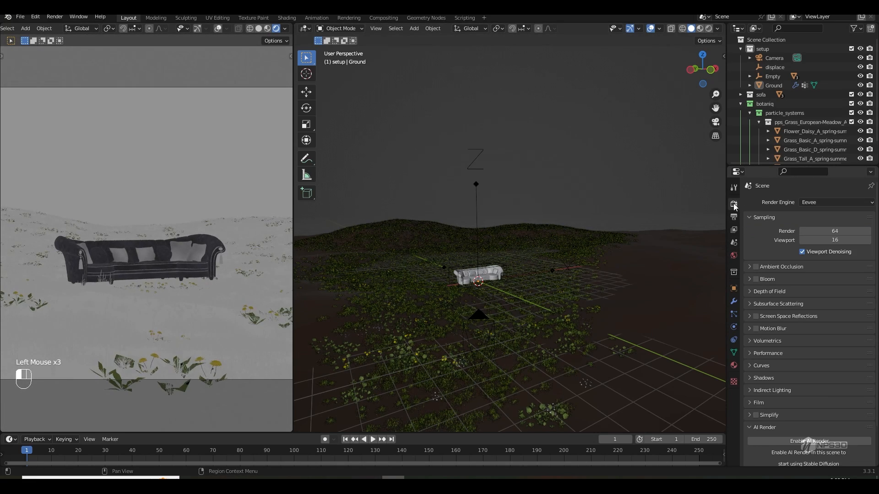
pyautogui.click(821, 202)
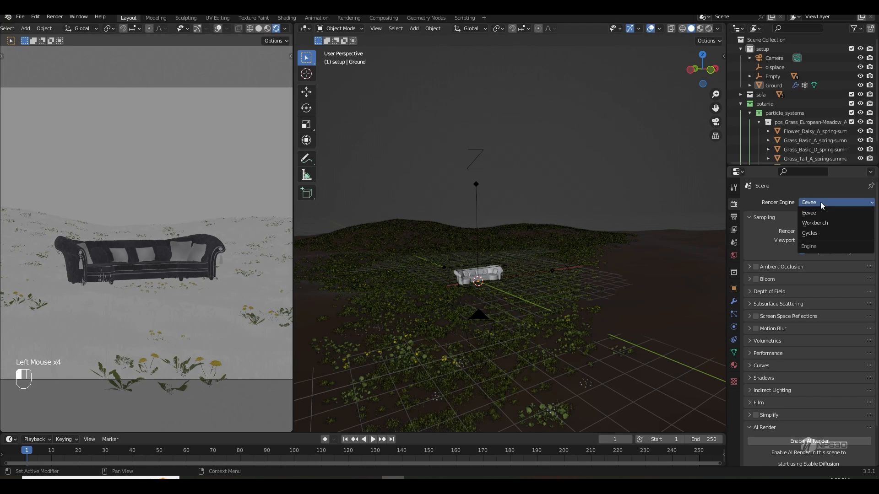
pyautogui.click(816, 233)
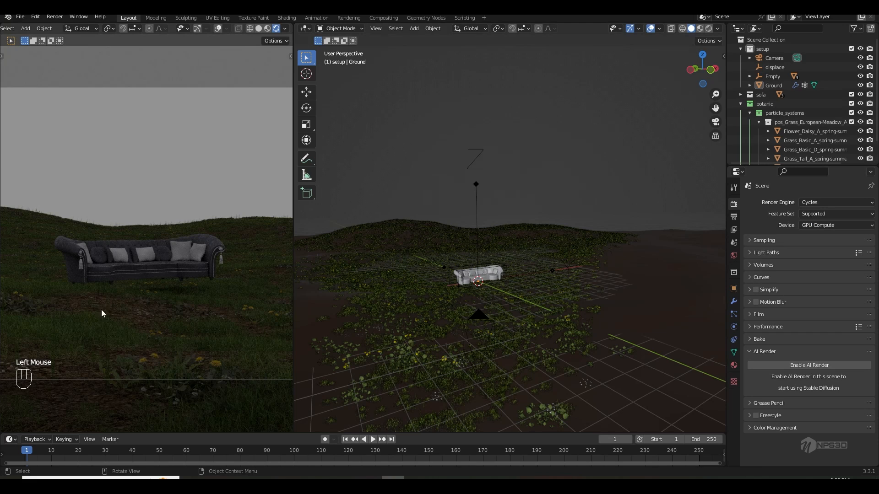
# Step: Assign a Sky Texture to the new world's background colour
pyautogui.click(734, 255)
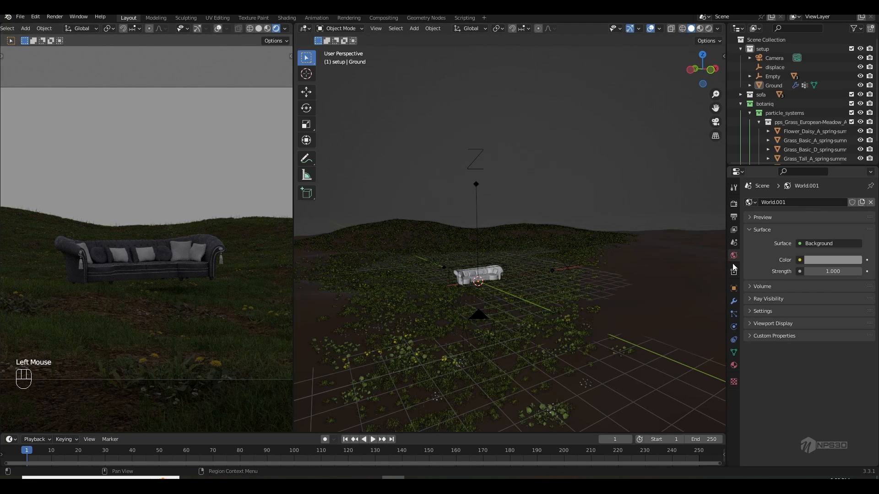
pyautogui.click(800, 260)
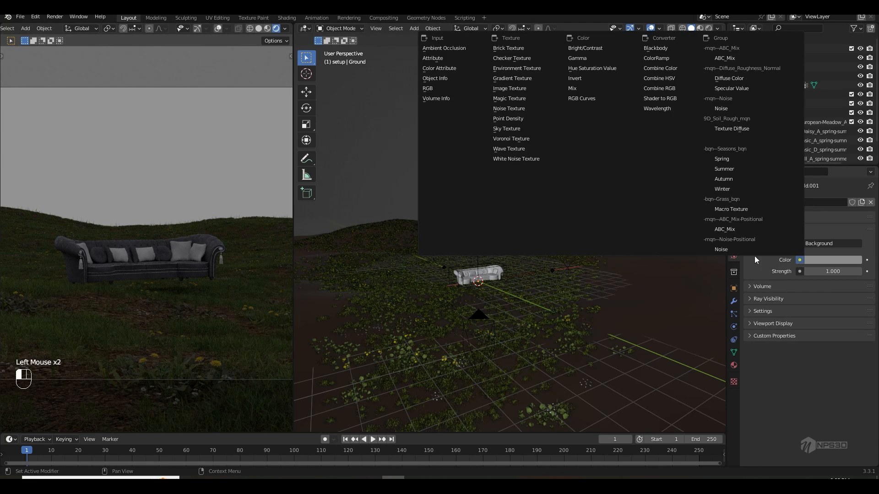
pyautogui.click(519, 129)
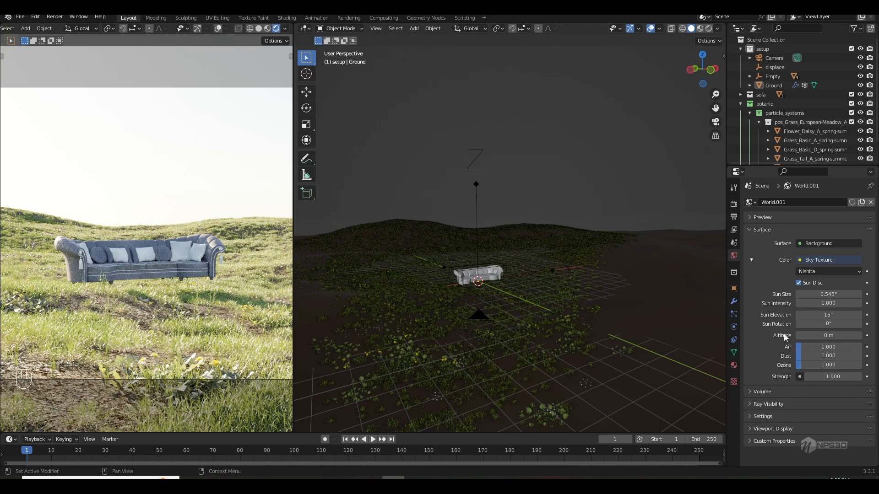
# Step: Save the file and enable Render Region in the output format settings
pyautogui.hotkey('ctrl', 's')
pyautogui.click(734, 216)
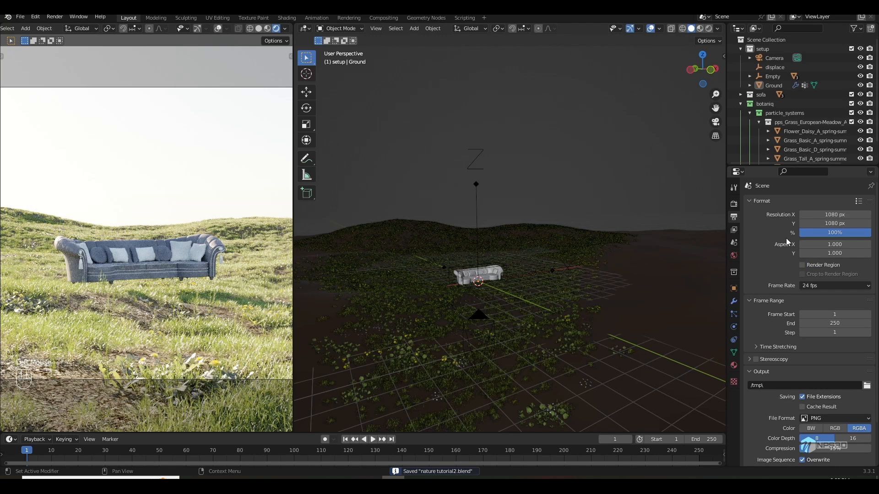
pyautogui.click(802, 266)
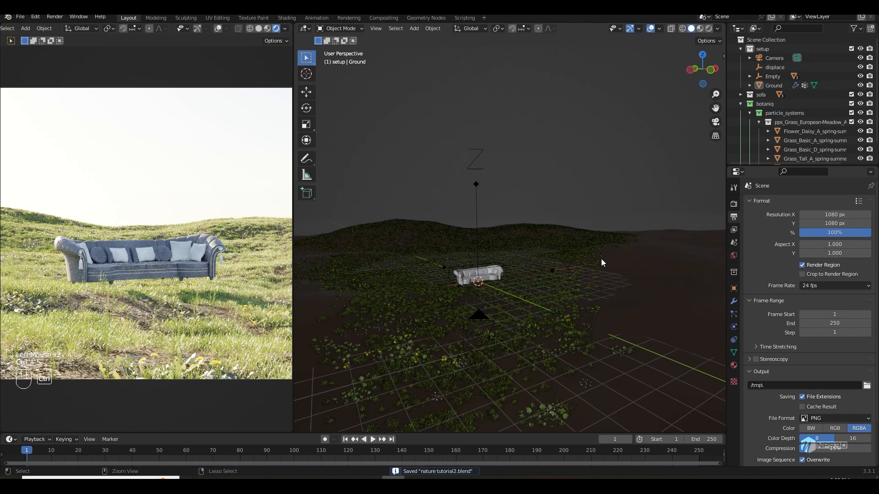
# Step: Set the sky texture's ozone to 3 and its sun elevation to 5°
pyautogui.click(734, 255)
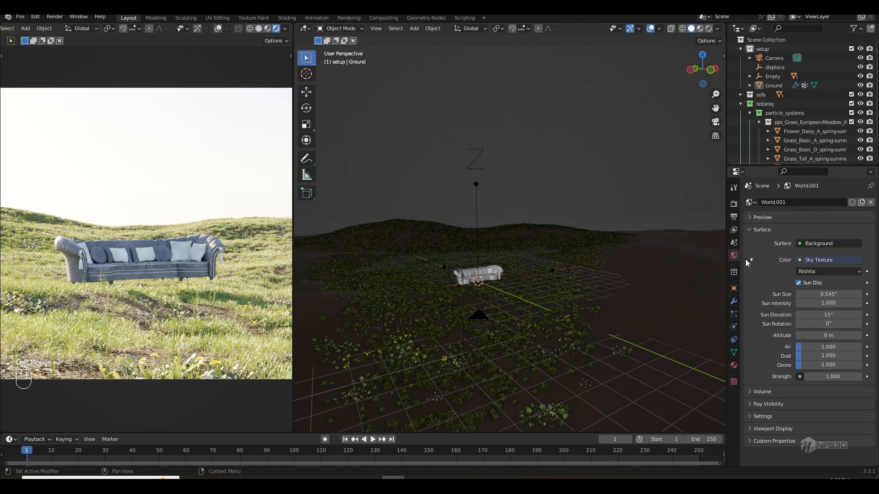
pyautogui.click(810, 365)
pyautogui.write('3')
pyautogui.press('Return')
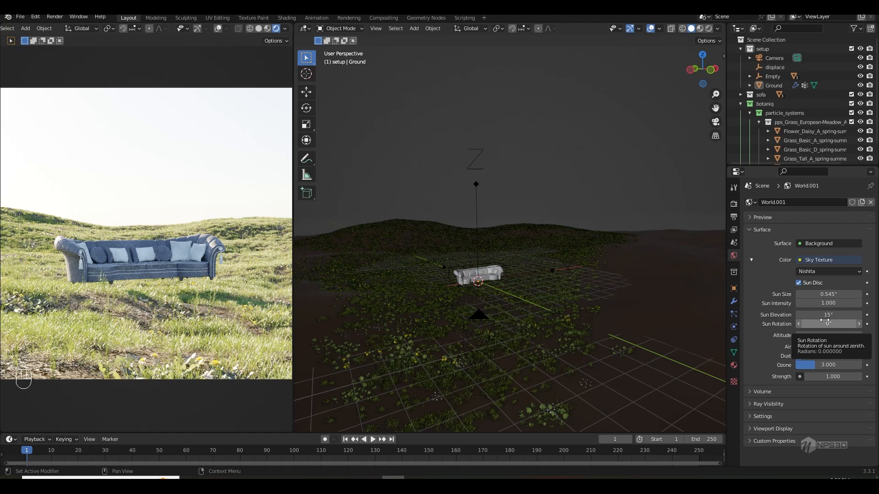
pyautogui.click(826, 314)
pyautogui.write('5')
pyautogui.press('Return')
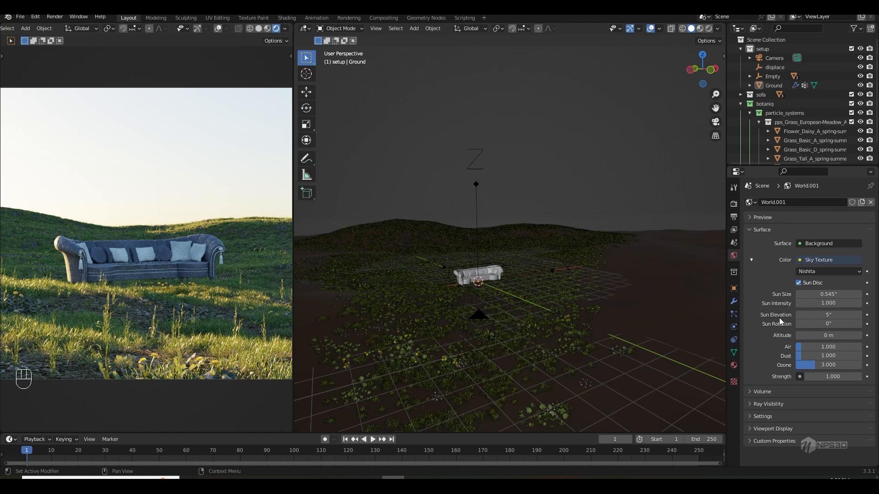
# Step: Try a sun rotation of 90° on the sky texture
pyautogui.click(824, 324)
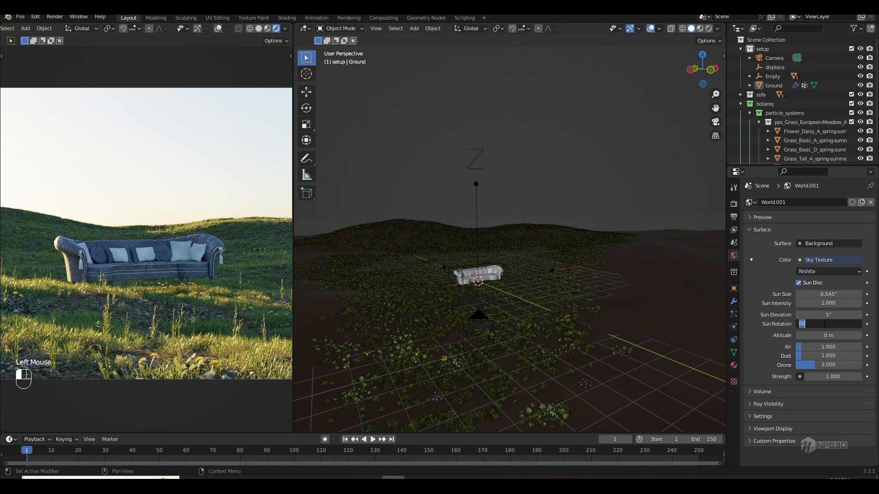
pyautogui.write('90')
pyautogui.press('Return')
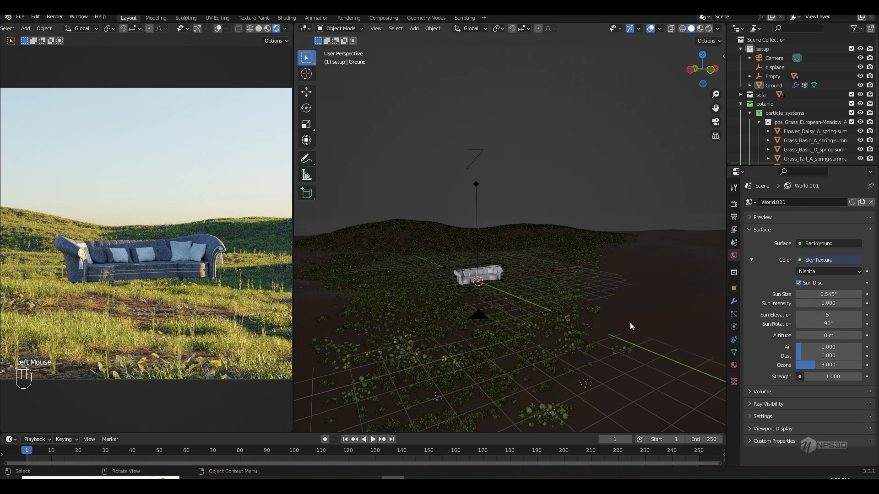
# Step: Set the sky texture's sun rotation to 313°
pyautogui.click(824, 324)
pyautogui.write('316')
pyautogui.press('Return')
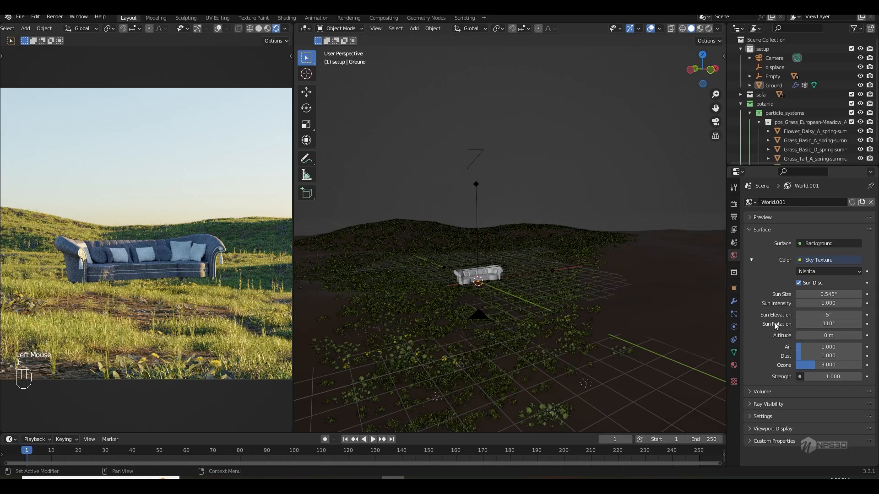
pyautogui.moveTo(828, 324); pyautogui.dragTo(827, 324)
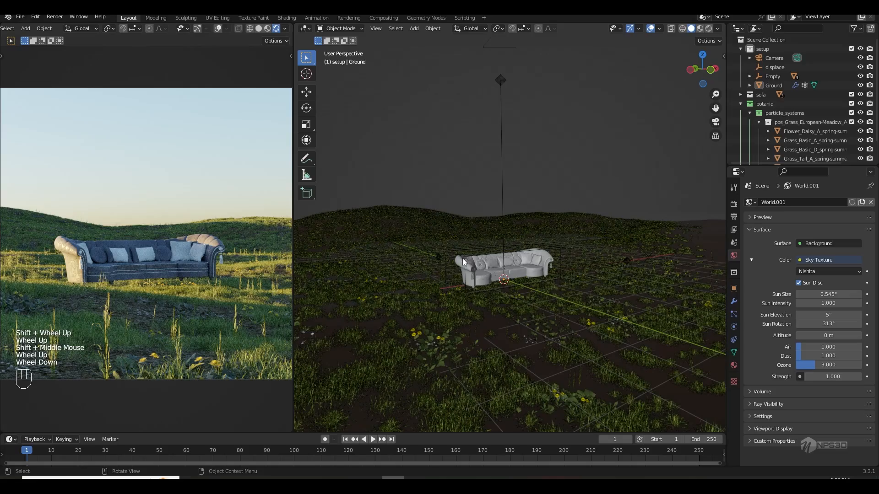
# Step: Rotate the sofa's parent empty slightly about the global Z axis, with the seat still facing the camera
pyautogui.click(476, 263)
pyautogui.press('r')
pyautogui.press('z')
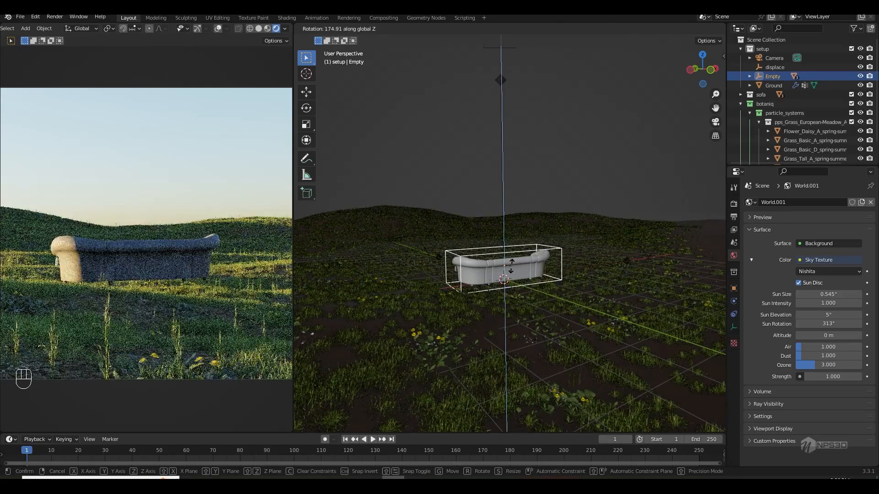
pyautogui.click(494, 285)
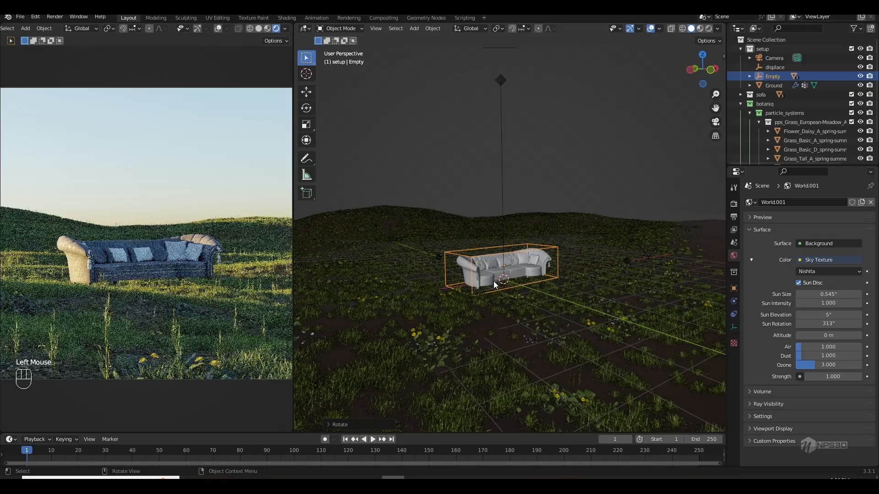
# Step: Rotate the ground about the global Z axis, checking the hills behind the sofa in the camera view, and save the file
pyautogui.click(554, 216)
pyautogui.press('r')
pyautogui.press('z')
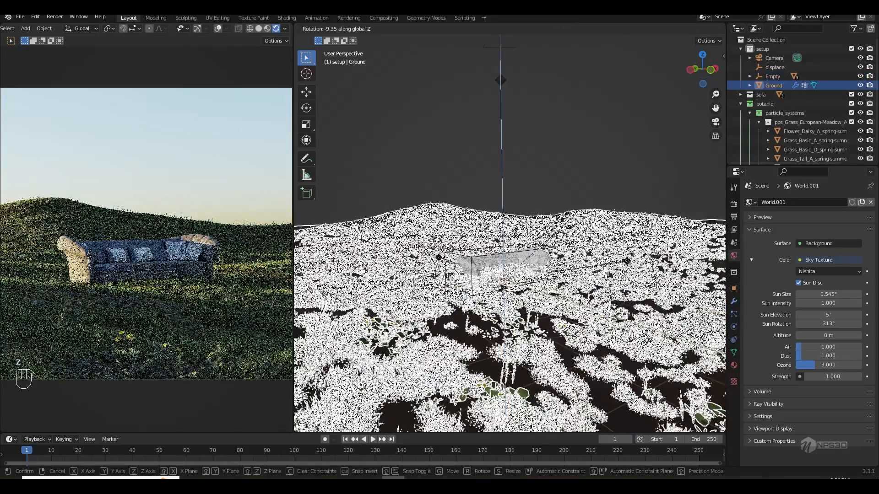
pyautogui.click(553, 189)
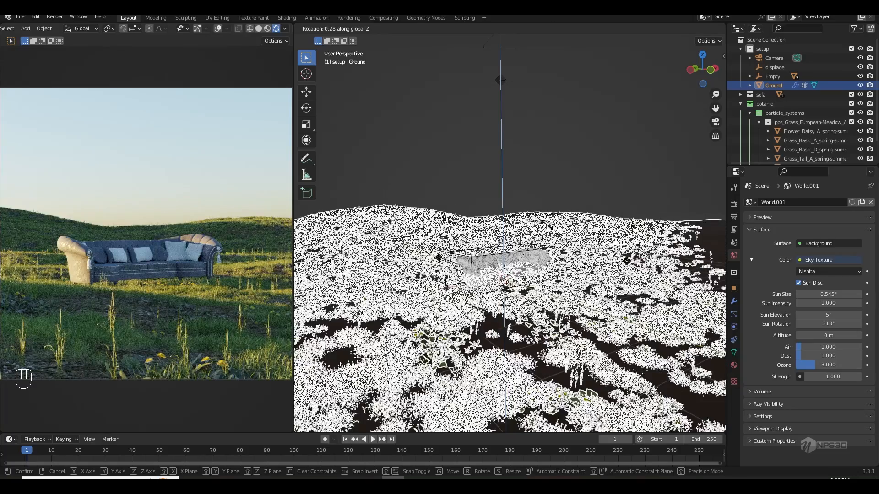
pyautogui.click(553, 188)
pyautogui.scroll(-2, 545, 224)
pyautogui.moveTo(536, 257); pyautogui.dragTo(523, 263, button='middle')
pyautogui.scroll(1, 531, 267)
pyautogui.hotkey('ctrl', 's')
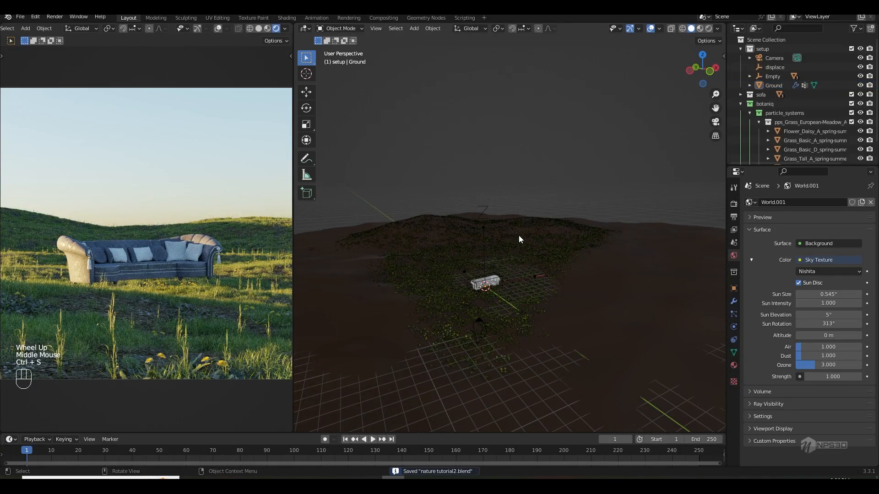
# Step: Rotate the ground again about global Z so a hill rises behind the sofa's left end in the camera view
pyautogui.click(531, 218)
pyautogui.press('r')
pyautogui.press('z')
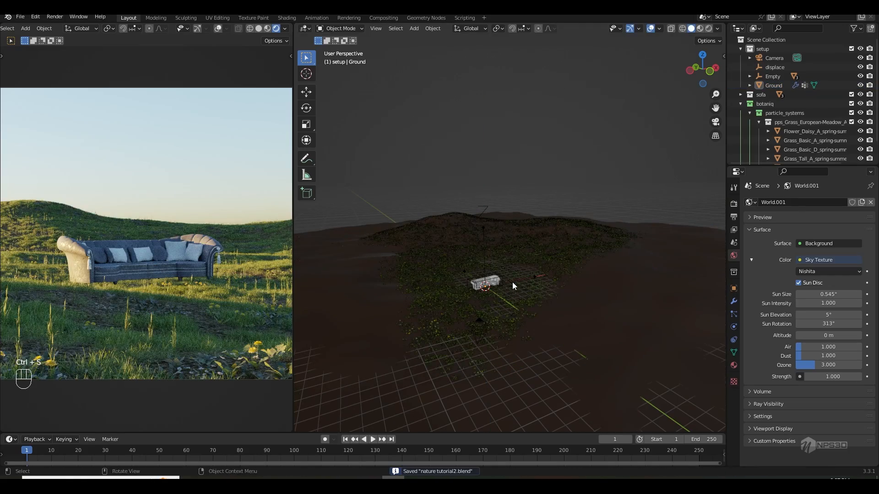
# Step: Lower the sofa's parent empty along the global Z axis so its feet sit down in the grass
pyautogui.scroll(2, 504, 256)
pyautogui.keyDown('shift'); pyautogui.moveTo(512, 282); pyautogui.dragTo(472, 199, button='middle'); pyautogui.keyUp('shift')
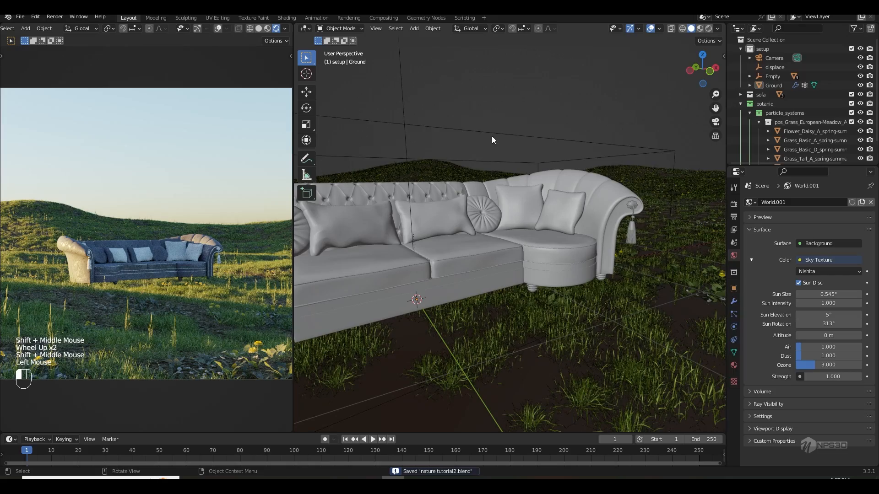
pyautogui.click(550, 162)
pyautogui.press('g')
pyautogui.press('z')
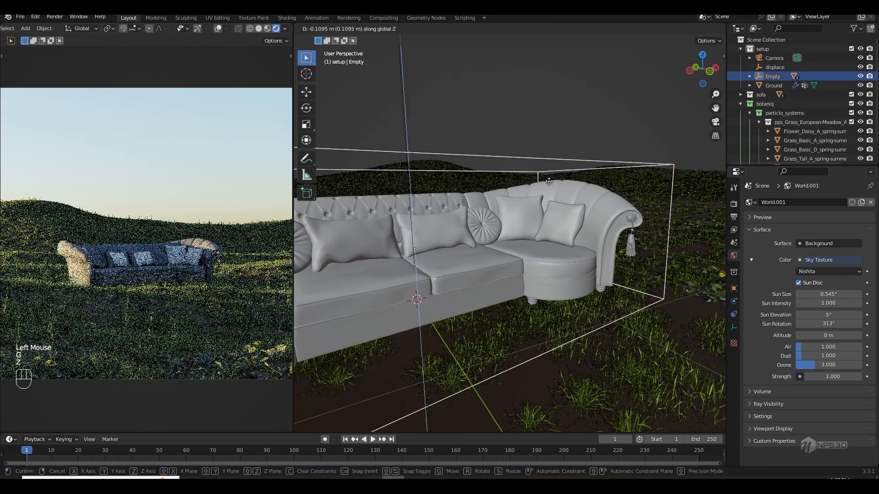
pyautogui.click(545, 202)
pyautogui.scroll(-3, 515, 250)
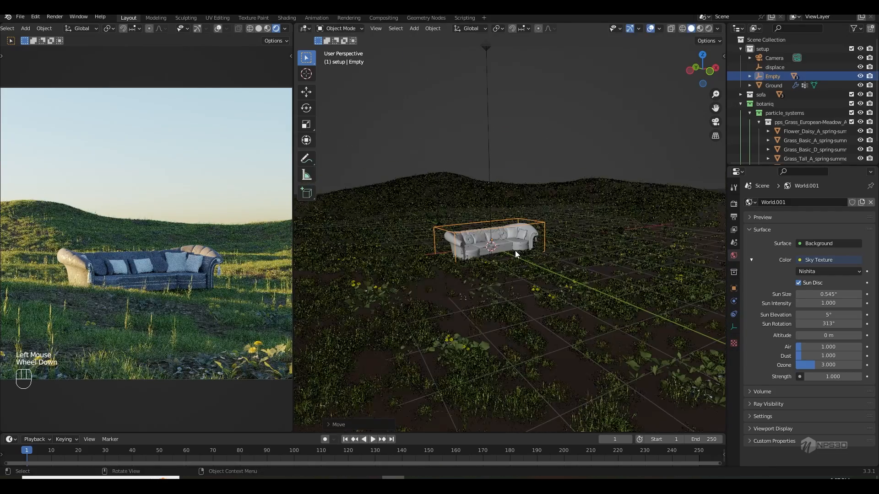
# Step: Try scaling the sofa's parent empty up to about twice its size
pyautogui.press('s')
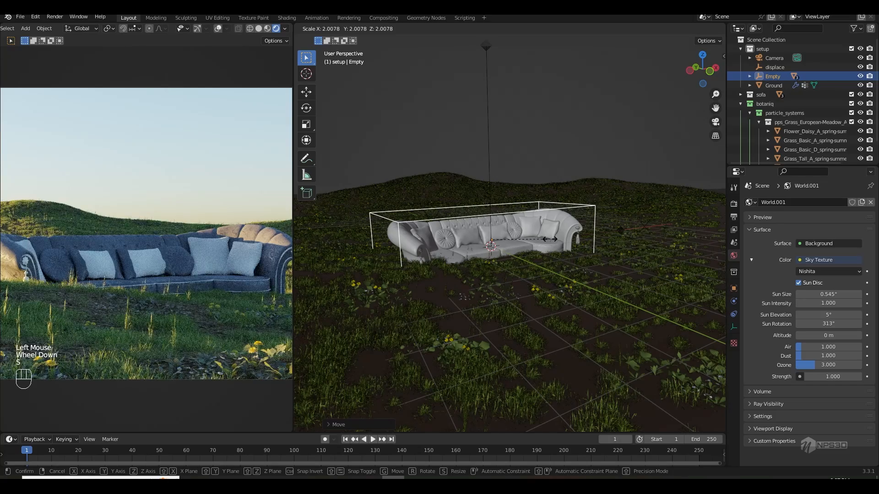
pyautogui.click(547, 242)
pyautogui.hotkey('ctrl', 'z')
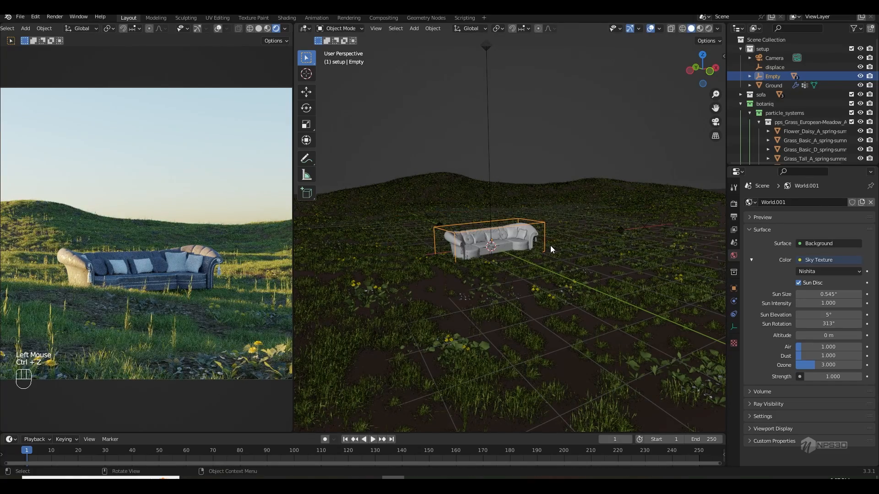
# Step: Move the sofa's parent empty from the top view so the sofa shifts slightly right in the camera frame, and save the file
pyautogui.press('KP_7')
pyautogui.scroll(-2, 549, 249)
pyautogui.keyDown('shift'); pyautogui.moveTo(465, 319); pyautogui.dragTo(511, 279, button='middle'); pyautogui.keyUp('shift')
pyautogui.scroll(3, 511, 280)
pyautogui.keyDown('shift'); pyautogui.moveTo(511, 279); pyautogui.dragTo(535, 237, button='middle'); pyautogui.keyUp('shift')
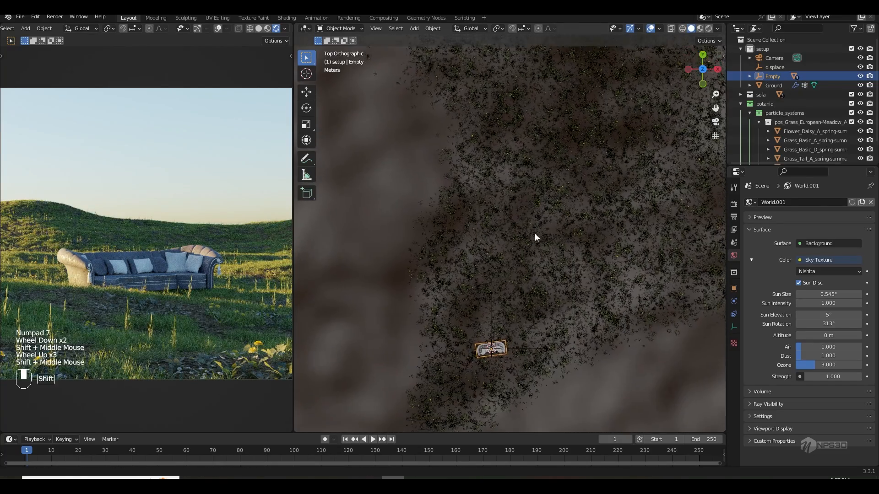
pyautogui.press('g')
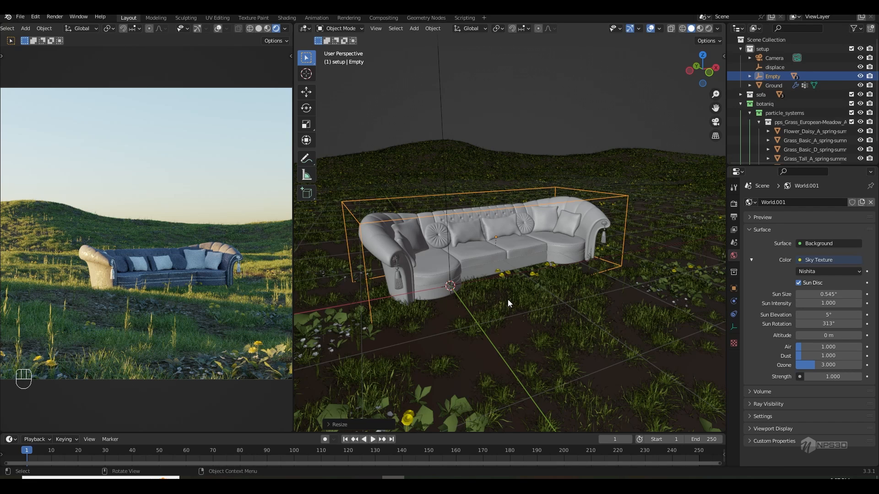
pyautogui.hotkey('ctrl', 's')
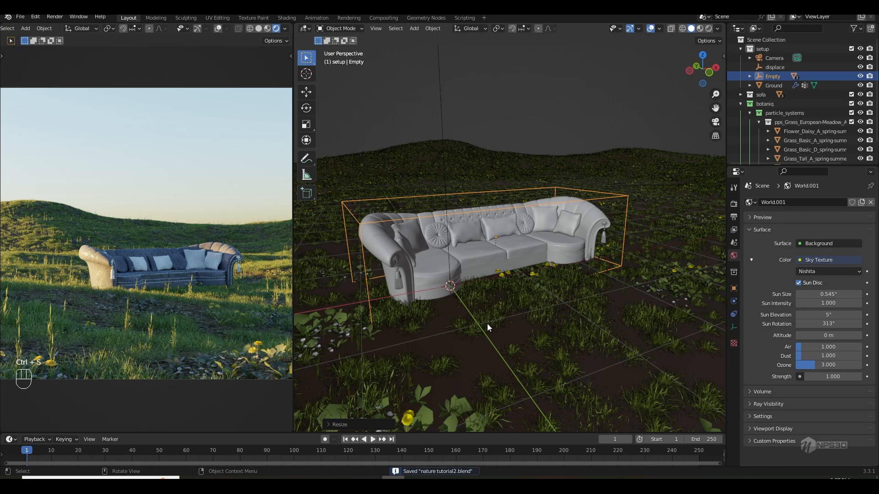
# Step: Select the ground, review its botaniq scatter and particle settings, and save the file
pyautogui.scroll(1, 487, 323)
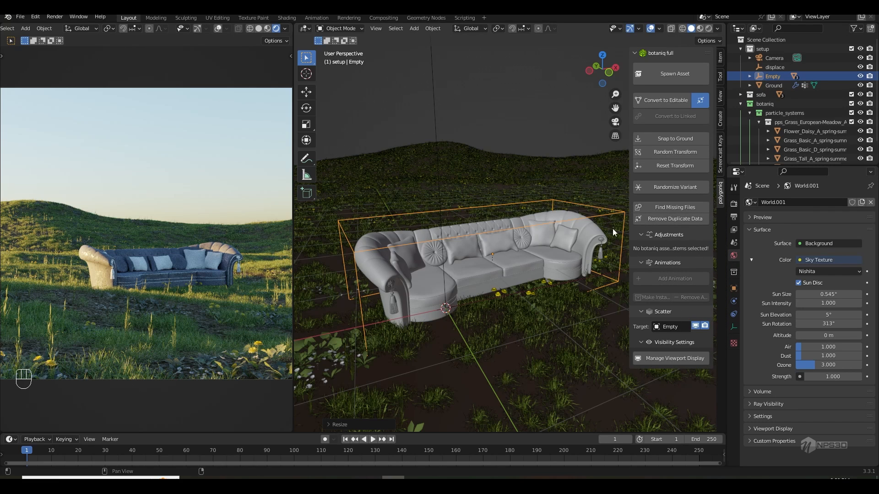
pyautogui.click(524, 150)
pyautogui.scroll(-5, 677, 246)
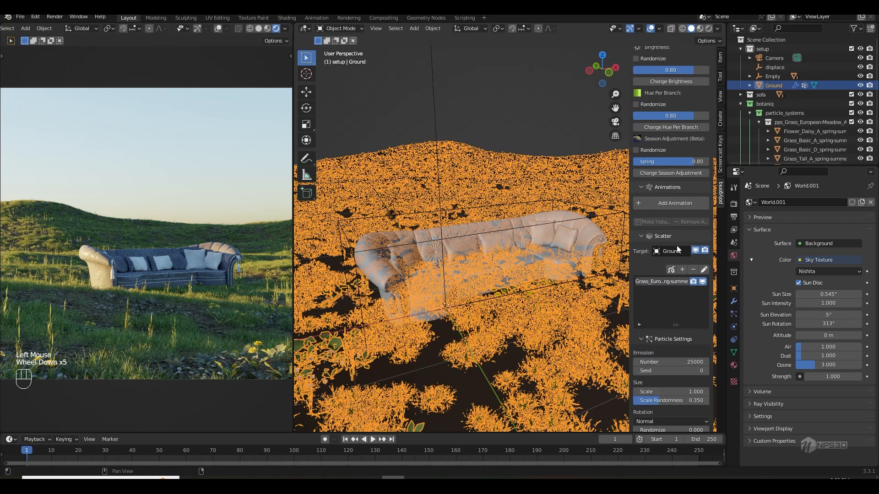
pyautogui.scroll(-8, 677, 247)
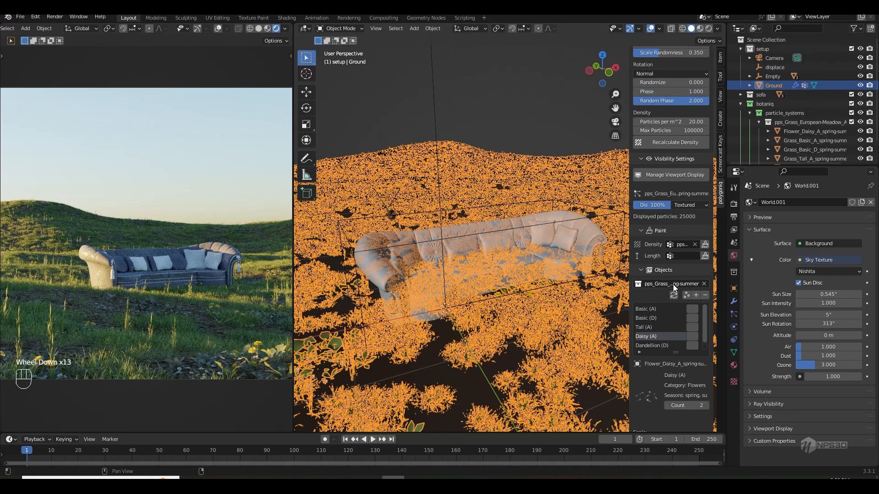
pyautogui.scroll(-2, 673, 284)
pyautogui.scroll(7, 652, 282)
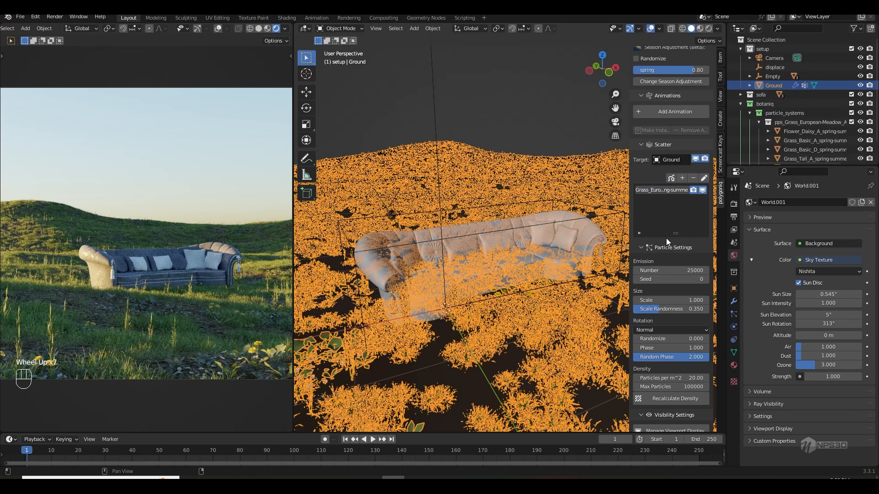
pyautogui.hotkey('ctrl', 's')
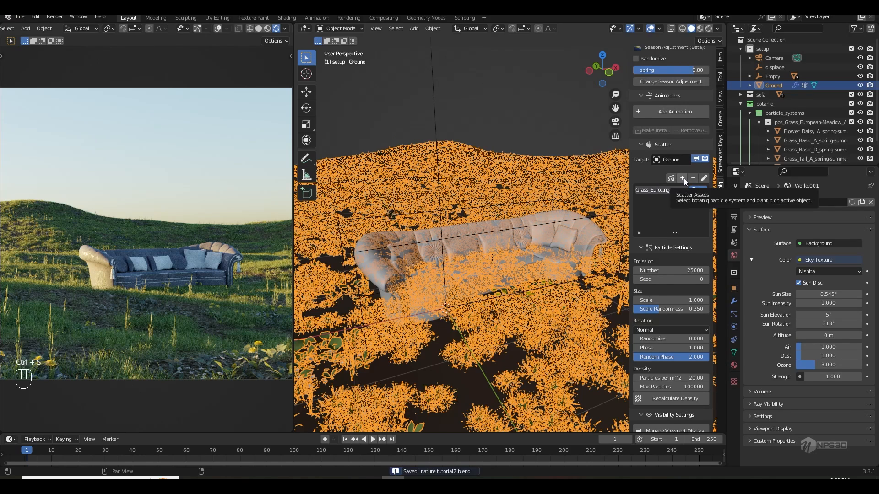
# Step: Add a new botaniq scatter system named tree to the ground and save the file
pyautogui.click(682, 178)
pyautogui.click(722, 194)
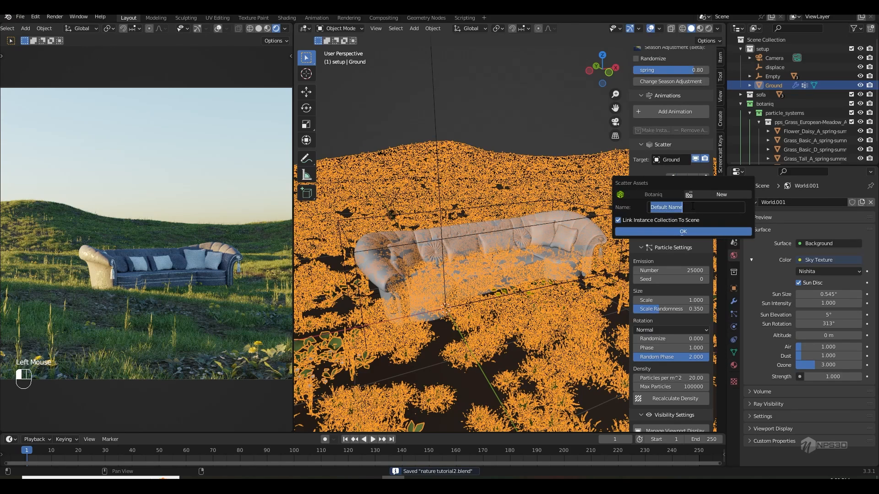
pyautogui.press('BackSpace')
pyautogui.write('tr')
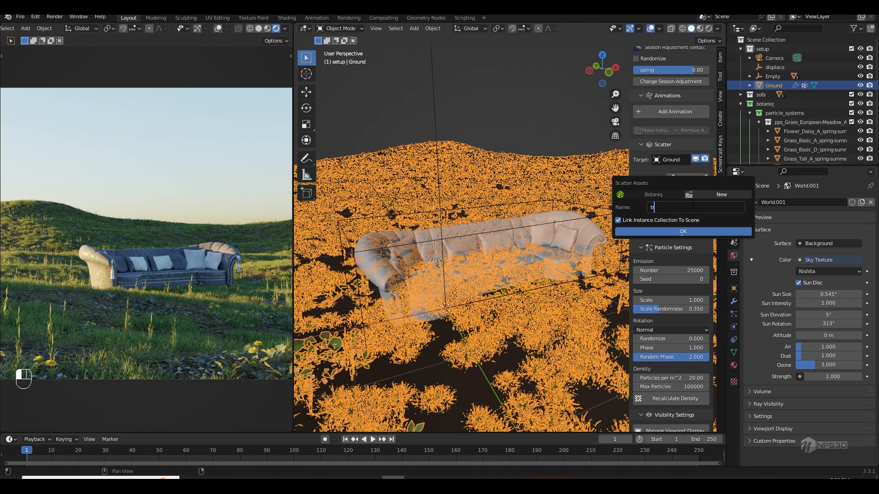
pyautogui.write('ee')
pyautogui.click(671, 232)
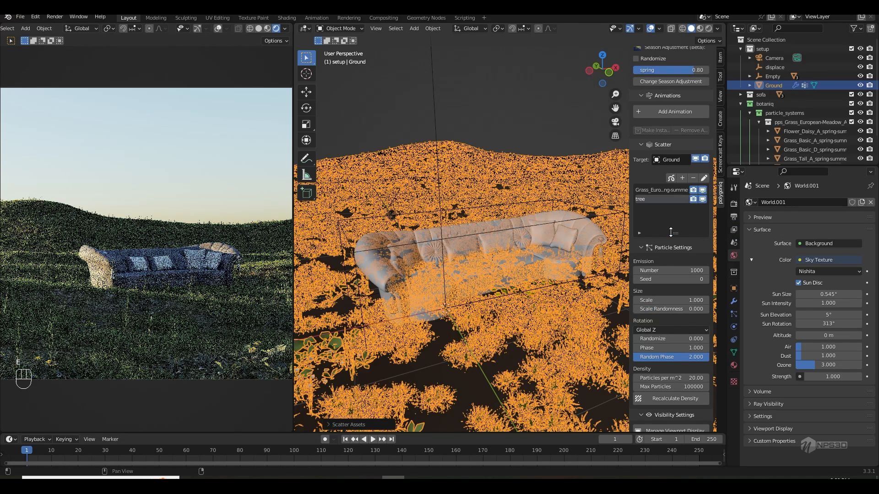
pyautogui.hotkey('ctrl', 's')
# Step: Assign the pps_density vertex group as the density of the tree scatter system
pyautogui.scroll(-6, 685, 316)
pyautogui.click(679, 317)
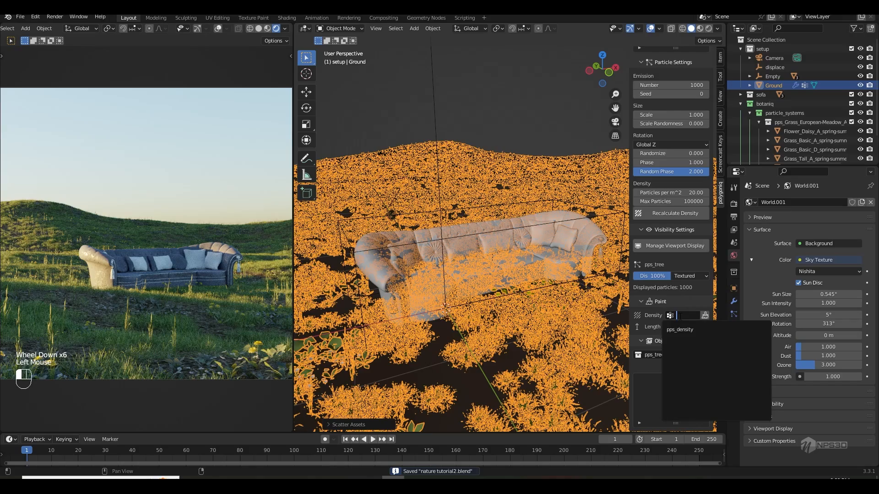
pyautogui.click(682, 330)
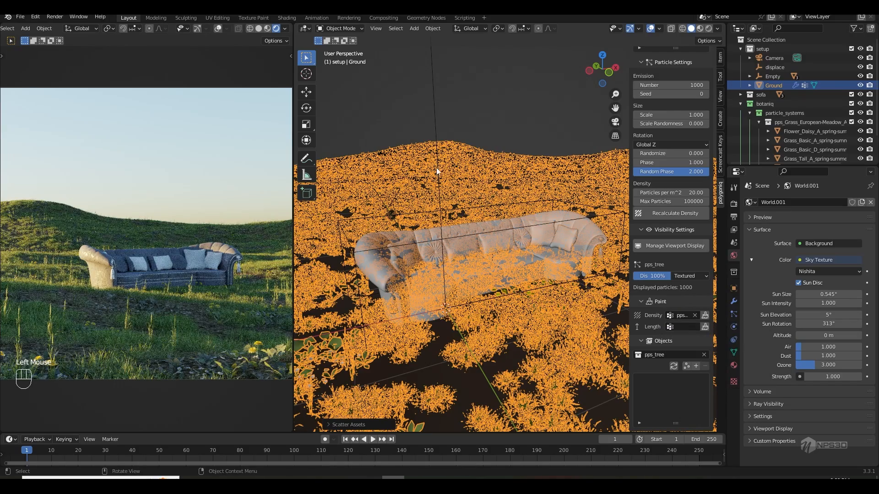
pyautogui.scroll(-2, 446, 221)
pyautogui.scroll(2, 544, 288)
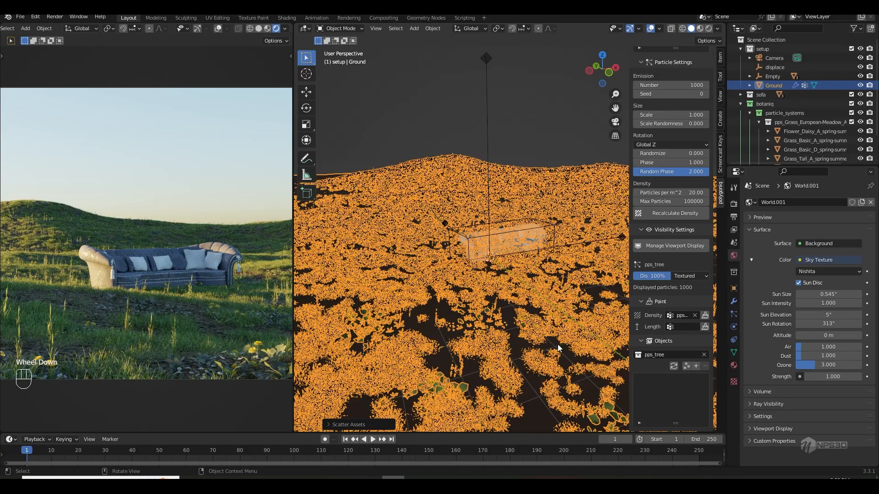
# Step: Browse the deciduous assets, and add the tropical palm Phoenix canariensis (C) to the tree scatter system
pyautogui.click(696, 366)
pyautogui.click(694, 389)
pyautogui.click(695, 388)
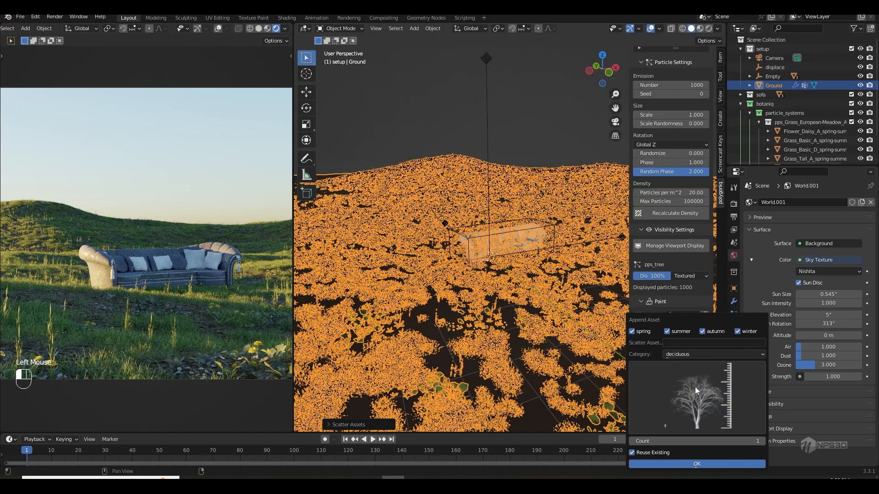
pyautogui.click(695, 386)
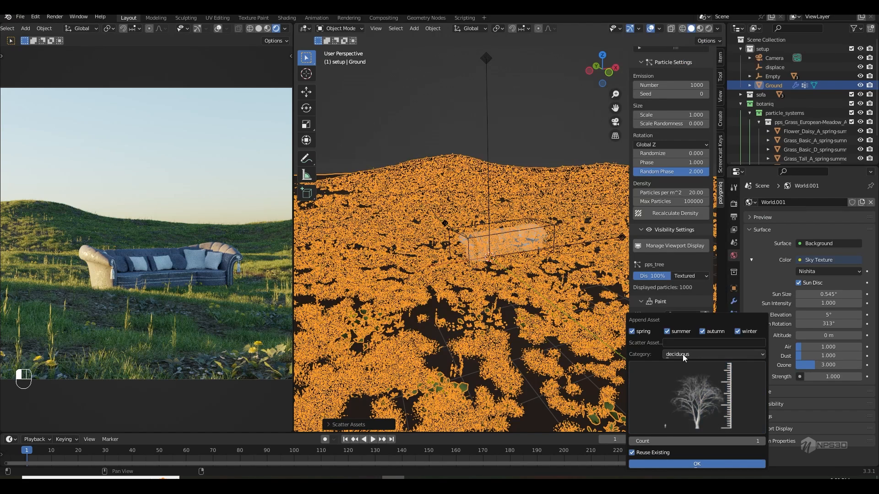
pyautogui.click(683, 355)
pyautogui.click(686, 334)
pyautogui.click(694, 389)
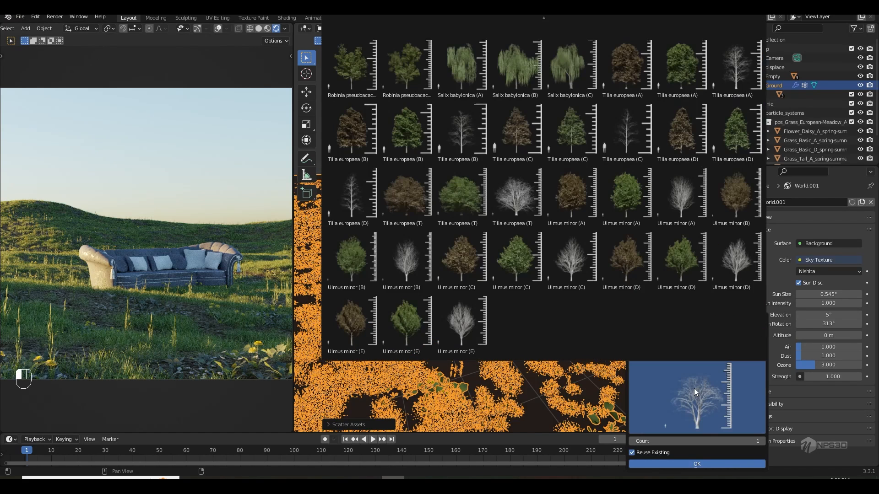
pyautogui.click(680, 354)
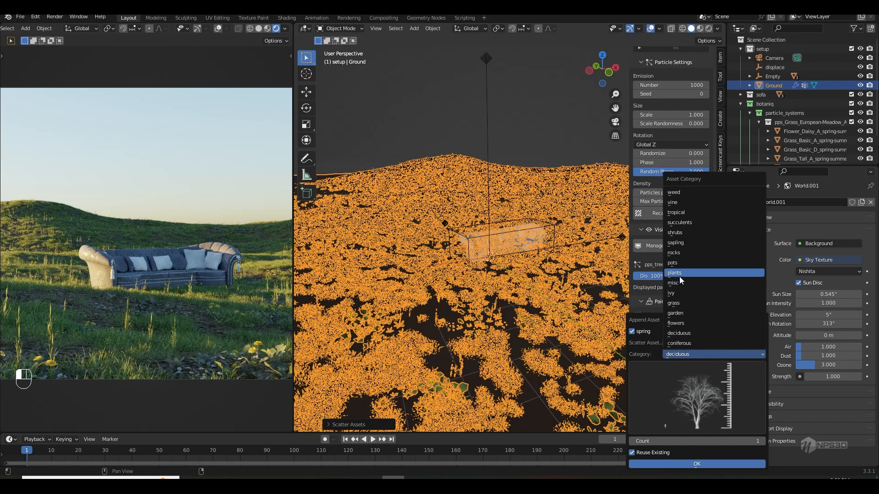
pyautogui.click(689, 214)
pyautogui.click(682, 413)
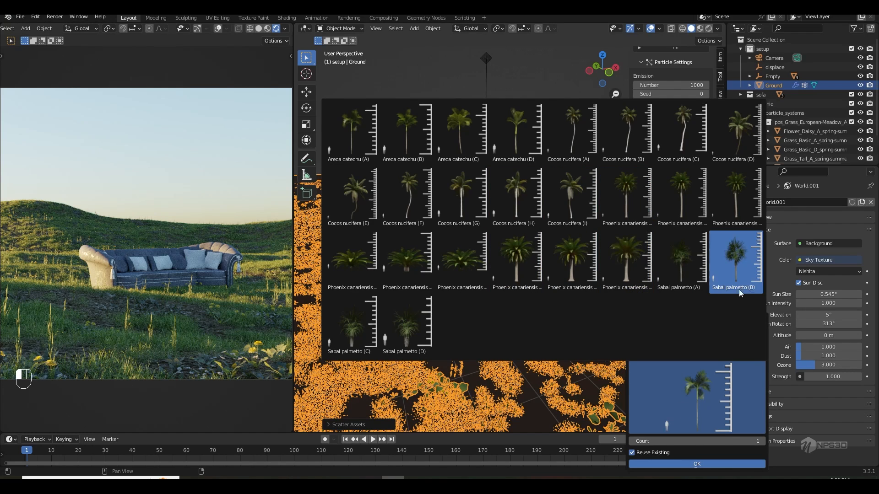
pyautogui.click(727, 210)
pyautogui.click(697, 464)
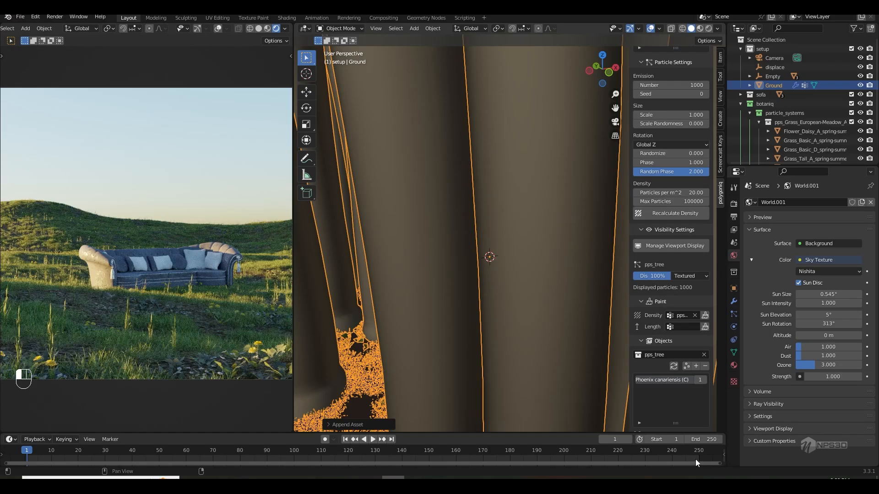
# Step: Reduce the tree scatter's emission number to 100 and further to 50, and save the file
pyautogui.scroll(2, 671, 280)
pyautogui.scroll(1, 672, 280)
pyautogui.click(660, 215)
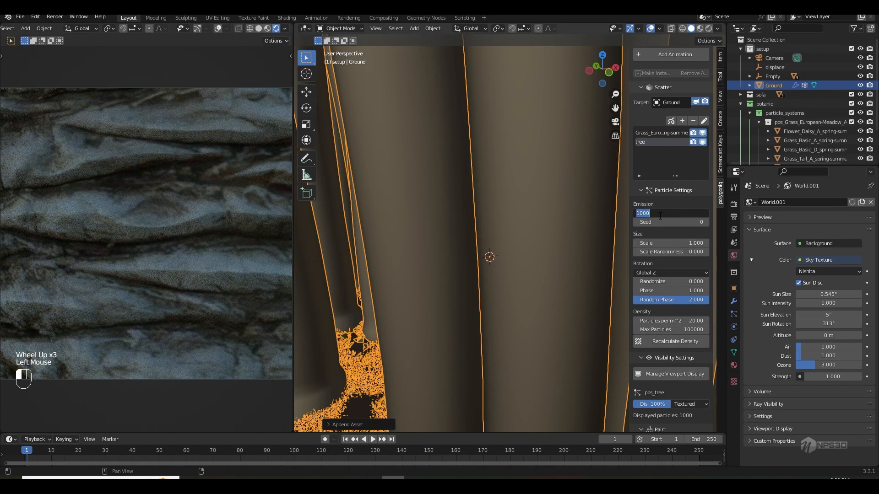
pyautogui.write('100')
pyautogui.press('Return')
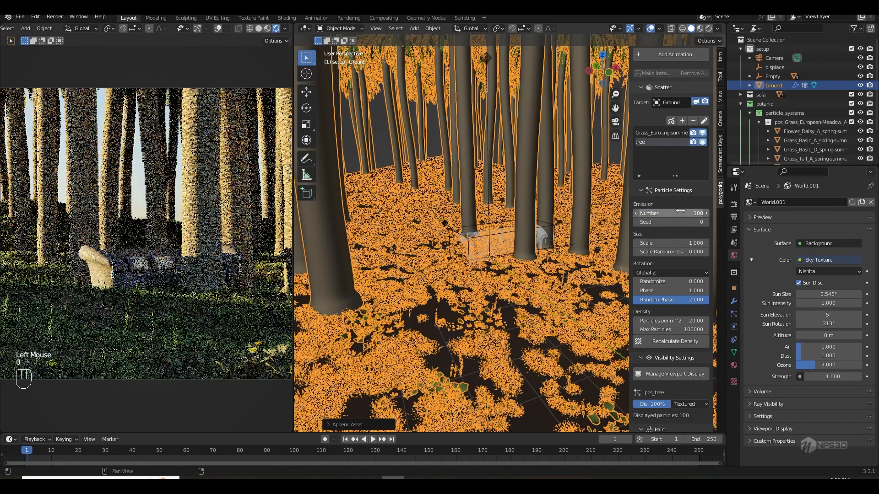
pyautogui.click(681, 212)
pyautogui.write('50')
pyautogui.press('Return')
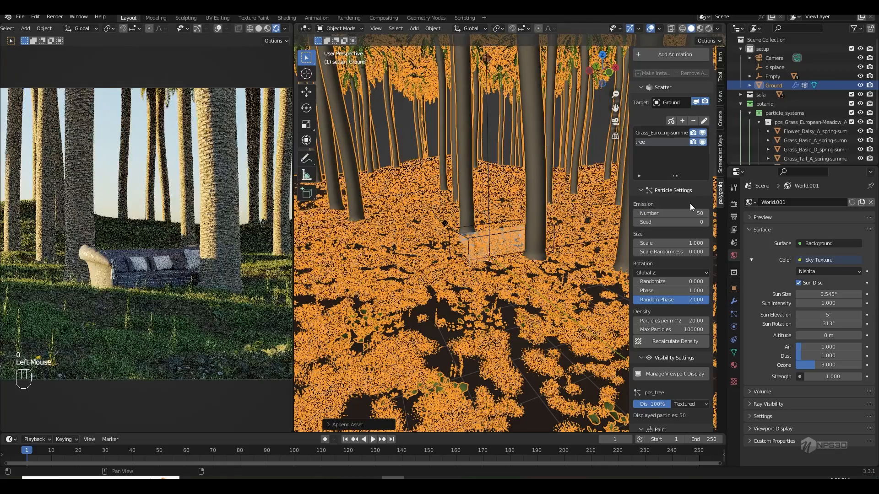
pyautogui.hotkey('ctrl', 's')
# Step: Set the tree scatter's scale to 0.440 and step its seed up to 8 to redistribute the palms
pyautogui.moveTo(690, 243); pyautogui.dragTo(657, 244)
pyautogui.click(707, 221)
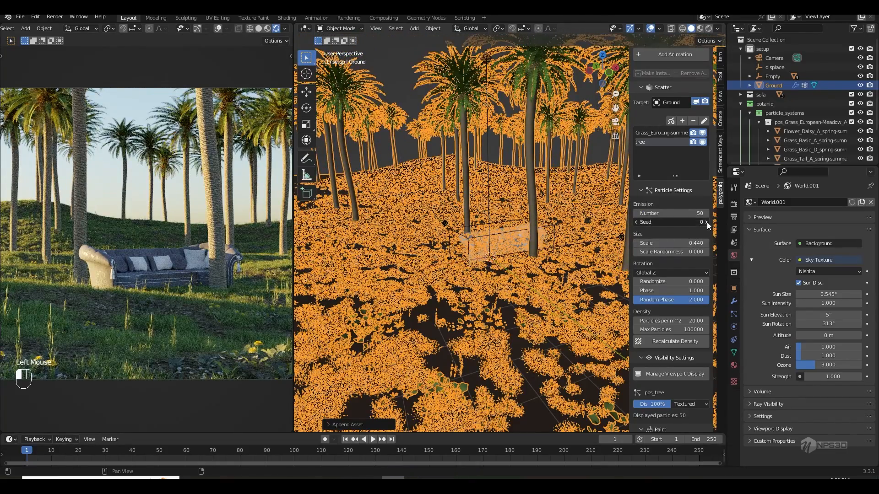
pyautogui.click(707, 222)
pyautogui.click(706, 221)
pyautogui.click(707, 222)
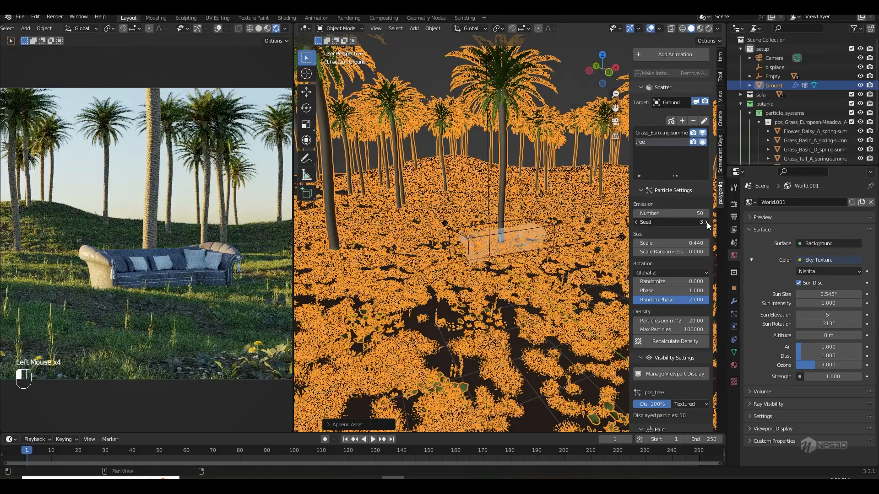
pyautogui.click(707, 222)
pyautogui.click(707, 222)
pyautogui.click(707, 221)
pyautogui.click(707, 222)
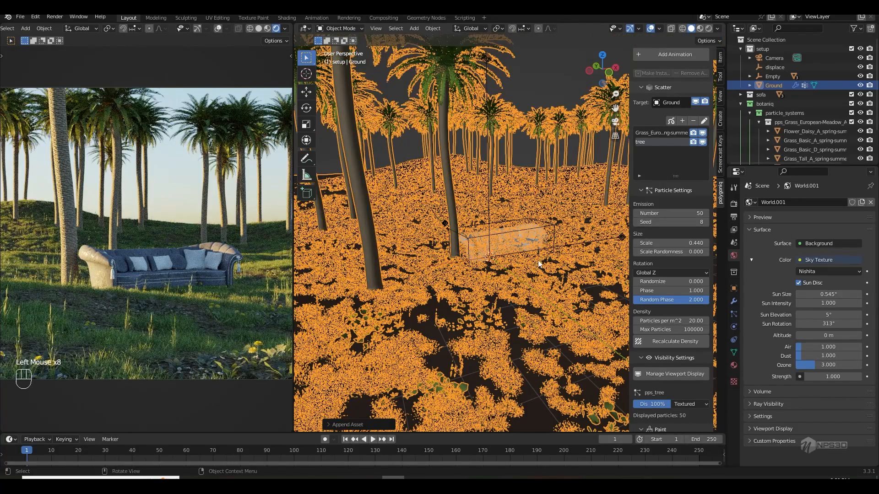
# Step: Set the tree scatter's scale randomness to 0.458 and its scale to 0.530, saving the file before and after
pyautogui.hotkey('ctrl', 's')
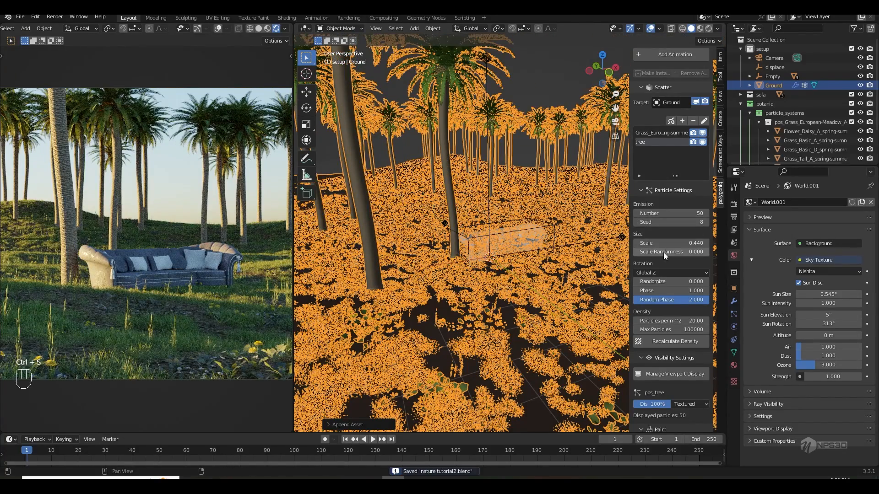
pyautogui.moveTo(663, 251)
pyautogui.mouseDown()
pyautogui.moveTo(688, 252)
pyautogui.moveTo(678, 243)
pyautogui.mouseUp()
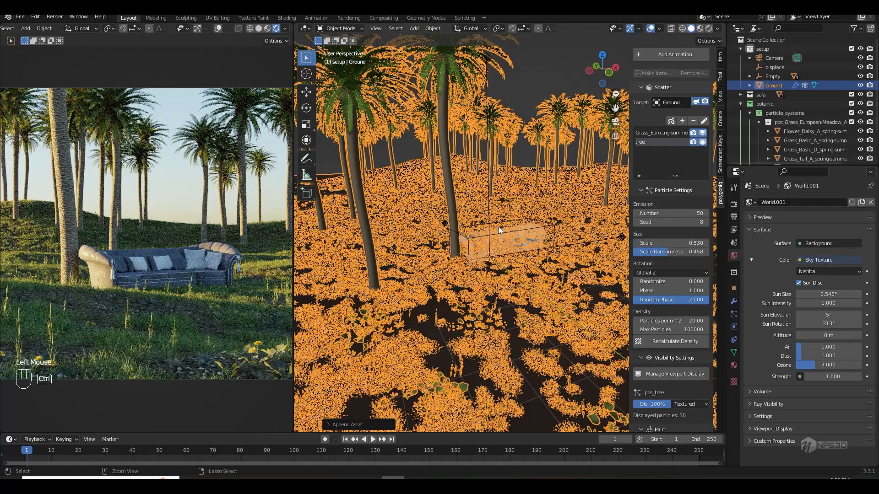
pyautogui.hotkey('ctrl', 's')
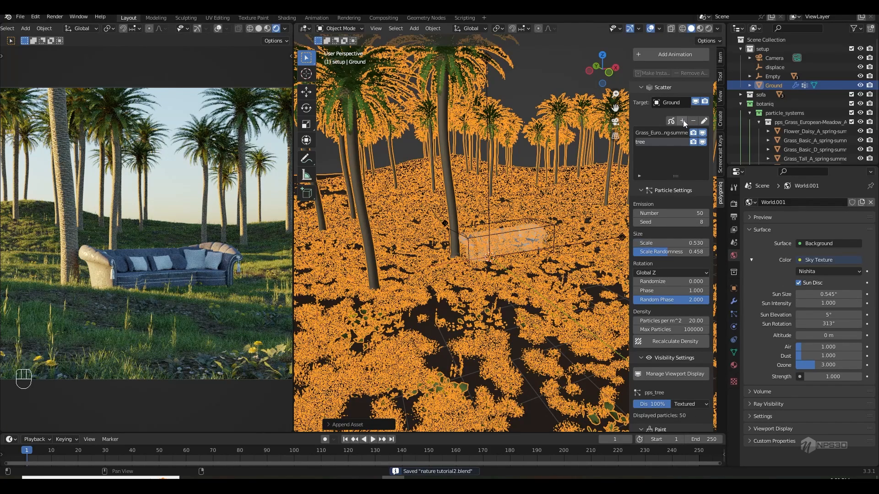
# Step: Add the tropical palm Cocos nucifera (H) to the tree scatter system with a count of 1
pyautogui.scroll(-5, 675, 330)
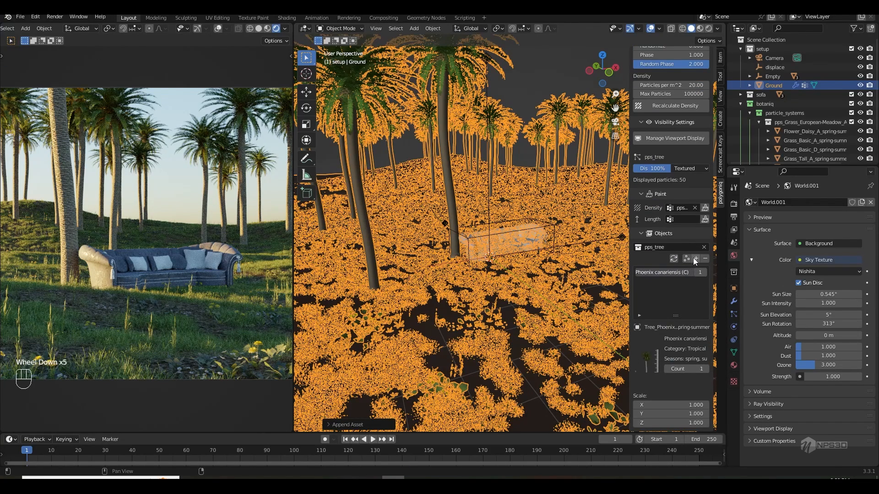
pyautogui.click(697, 257)
pyautogui.click(673, 311)
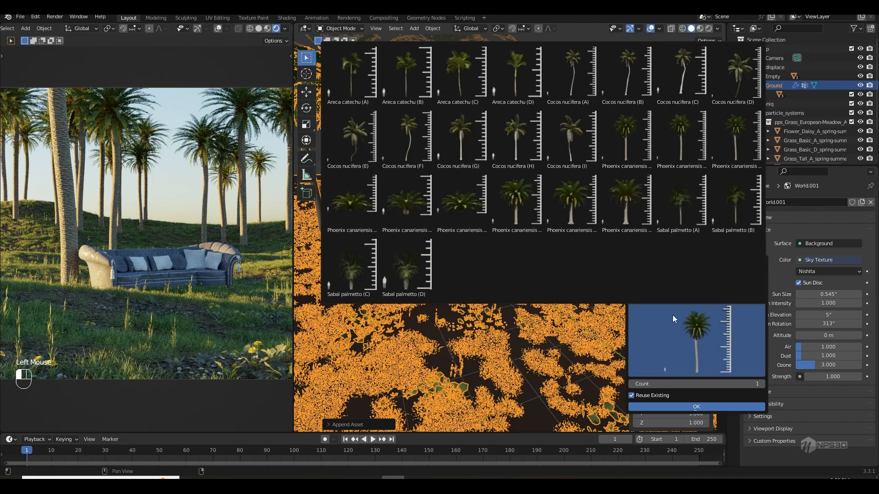
pyautogui.click(550, 142)
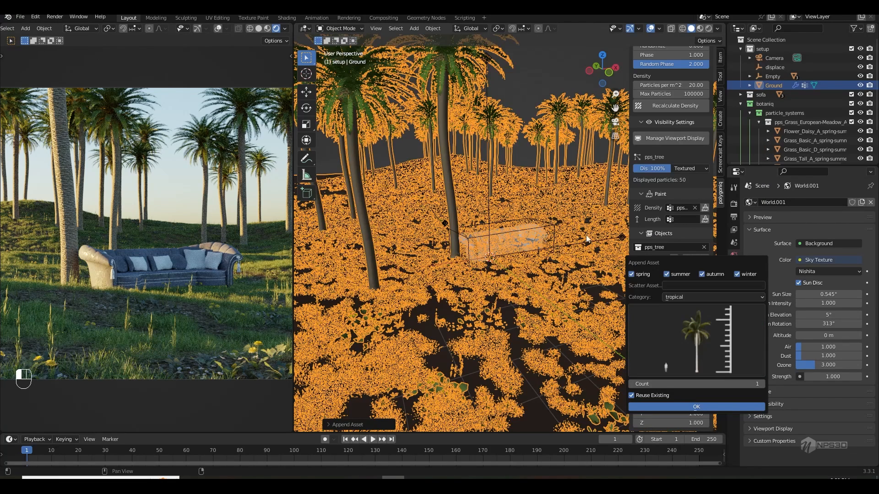
pyautogui.click(681, 407)
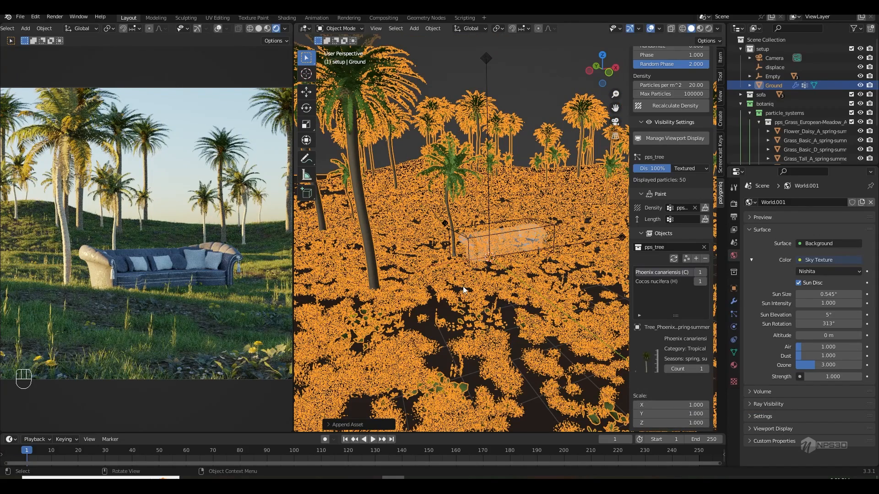
# Step: Set the X, Y and Z scale of Cocos nucifera (H) to 2, and reduce all three to 1.5
pyautogui.click(656, 281)
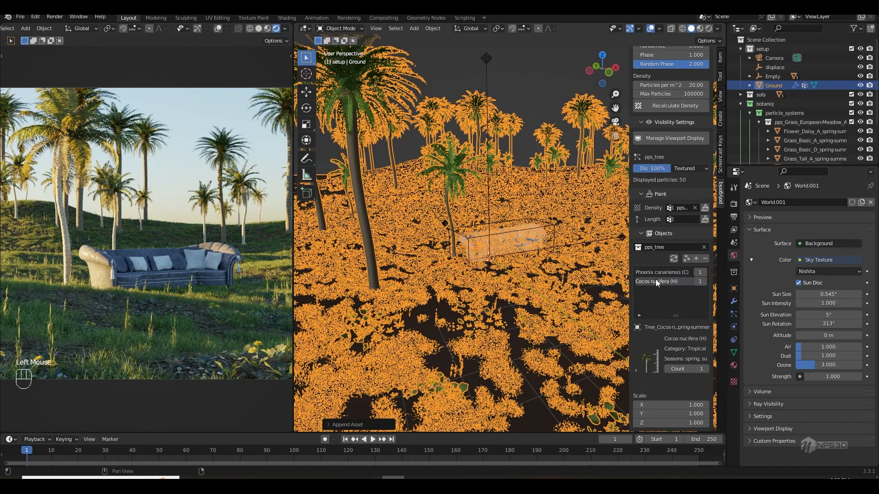
pyautogui.moveTo(692, 404); pyautogui.dragTo(701, 423)
pyautogui.moveTo(681, 405); pyautogui.dragTo(678, 423)
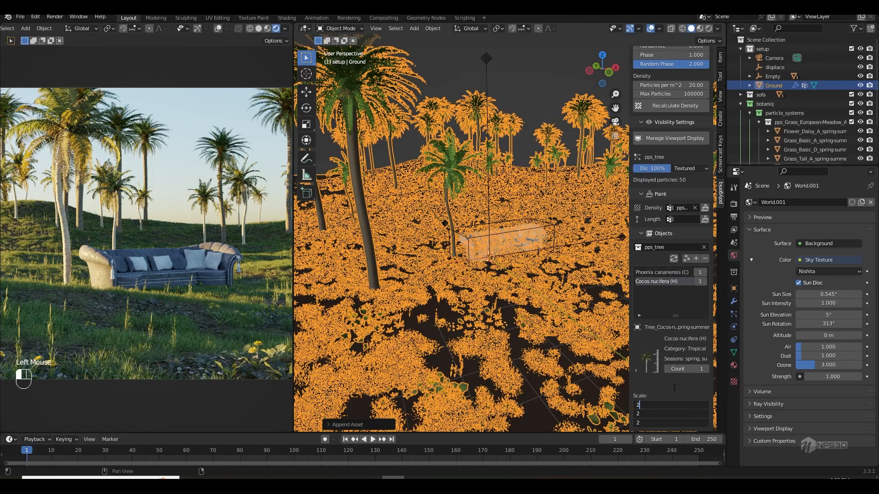
pyautogui.press('Return')
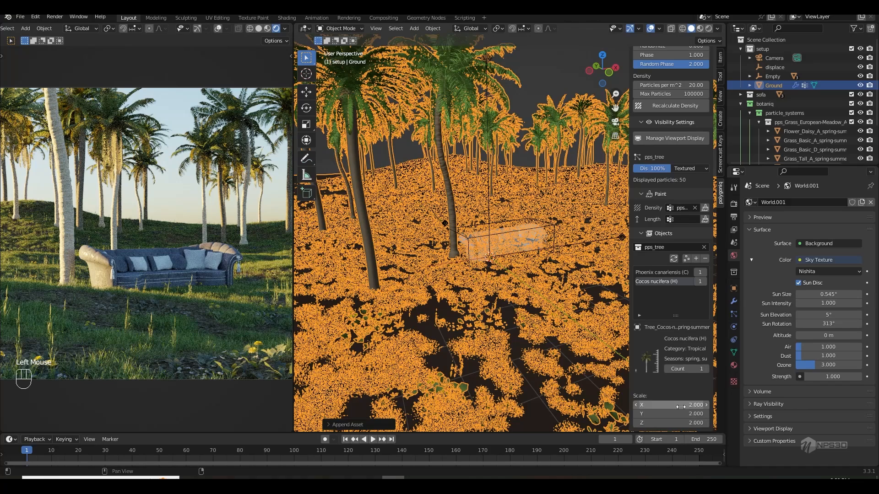
pyautogui.moveTo(680, 406); pyautogui.dragTo(681, 423)
pyautogui.write('1')
pyautogui.press('Return')
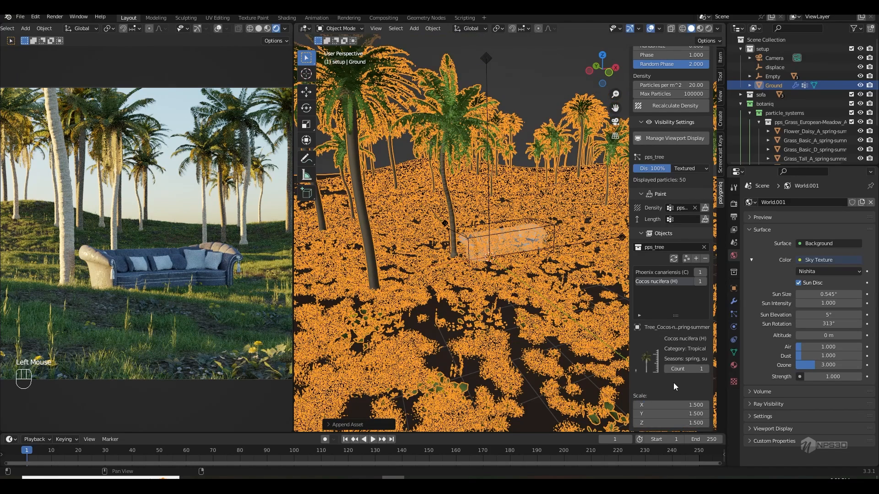
# Step: Create a new scatter system named small on the Ground object
pyautogui.scroll(9, 671, 320)
pyautogui.click(683, 196)
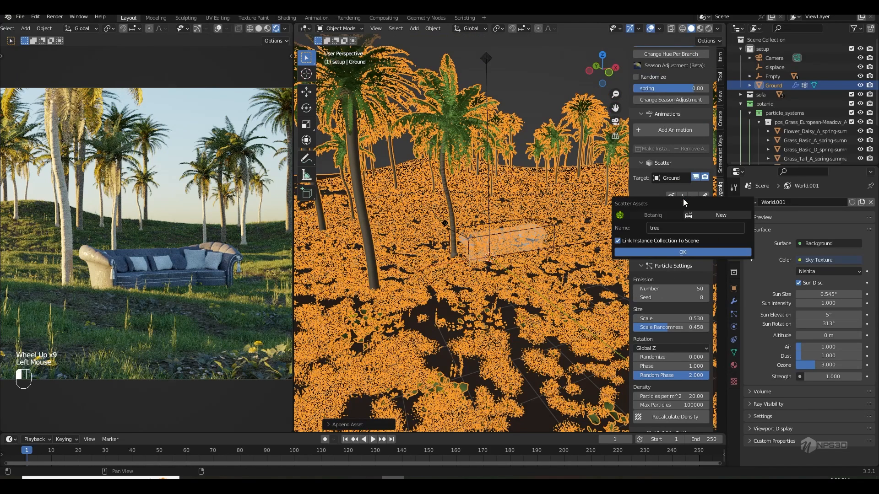
pyautogui.click(682, 228)
pyautogui.press('Return')
pyautogui.click(675, 253)
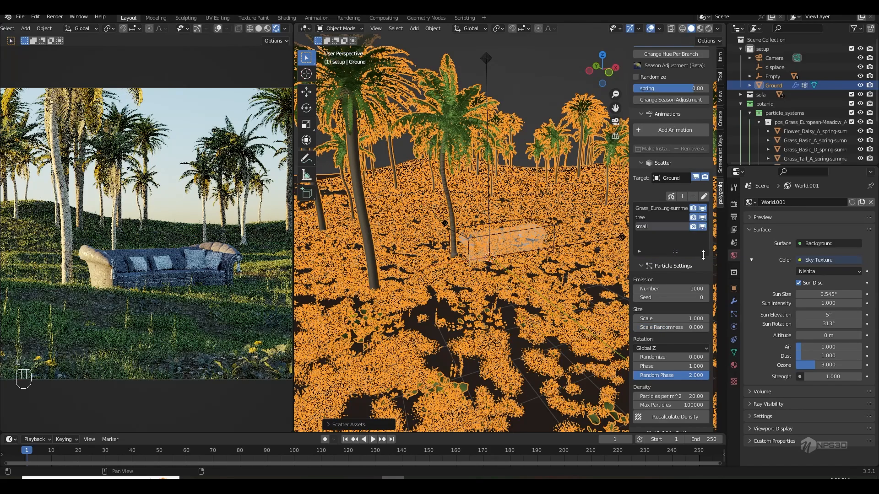
# Step: Set the small scatter's emission number to 100 and assign the pps_density vertex group as its density
pyautogui.click(663, 288)
pyautogui.write('100')
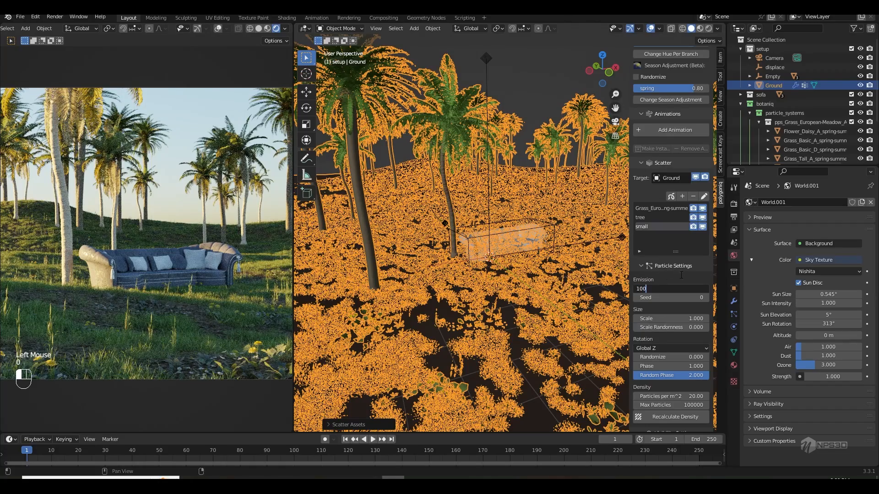
pyautogui.press('Return')
pyautogui.scroll(-4, 677, 310)
pyautogui.click(682, 336)
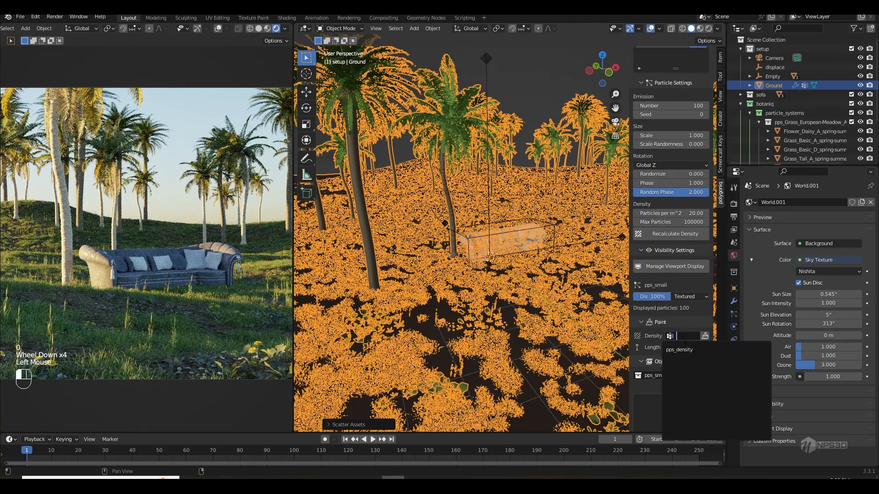
pyautogui.click(680, 350)
# Step: Add the low tropical palm Phoenix canariensis (D) to the small scatter system
pyautogui.scroll(-1, 661, 344)
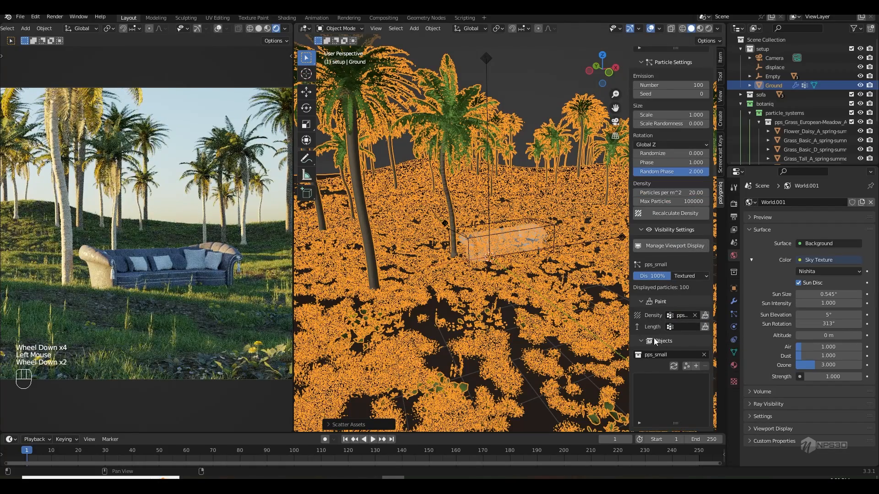
pyautogui.scroll(-1, 661, 343)
pyautogui.click(696, 367)
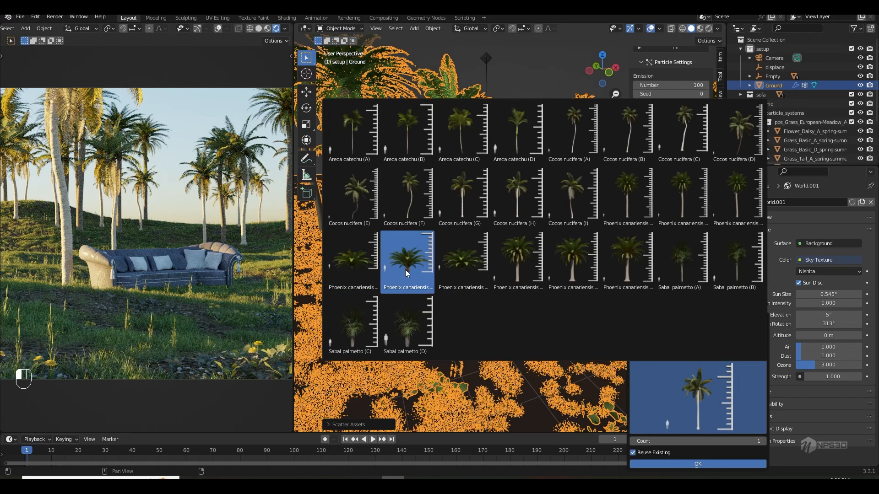
pyautogui.click(470, 271)
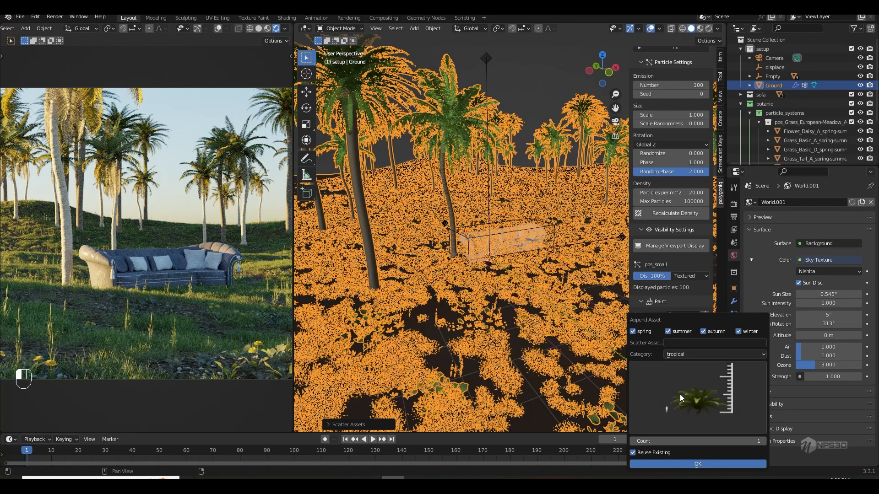
pyautogui.click(679, 464)
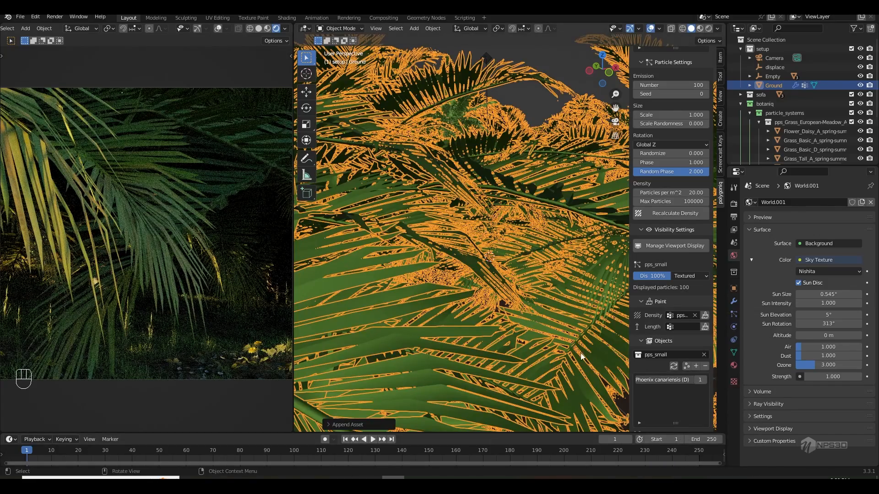
# Step: Set the small scatter's scale to 0.160 and its scale randomness to 0.482, and save the file
pyautogui.scroll(4, 677, 320)
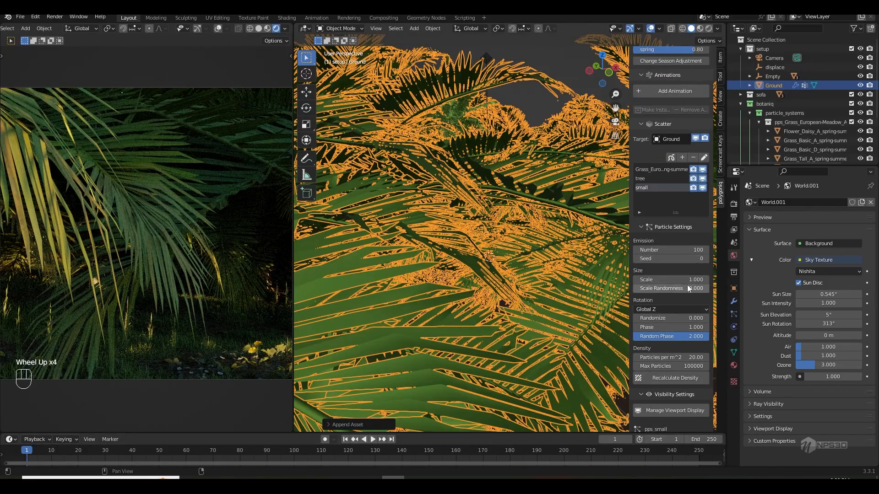
pyautogui.moveTo(686, 280); pyautogui.dragTo(659, 279)
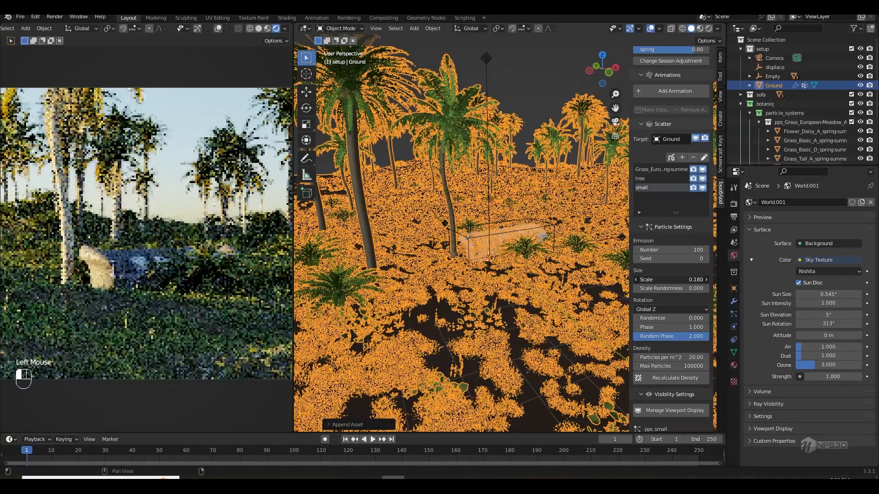
pyautogui.hotkey('ctrl', 's')
pyautogui.moveTo(690, 289); pyautogui.dragTo(727, 288)
pyautogui.click(706, 279)
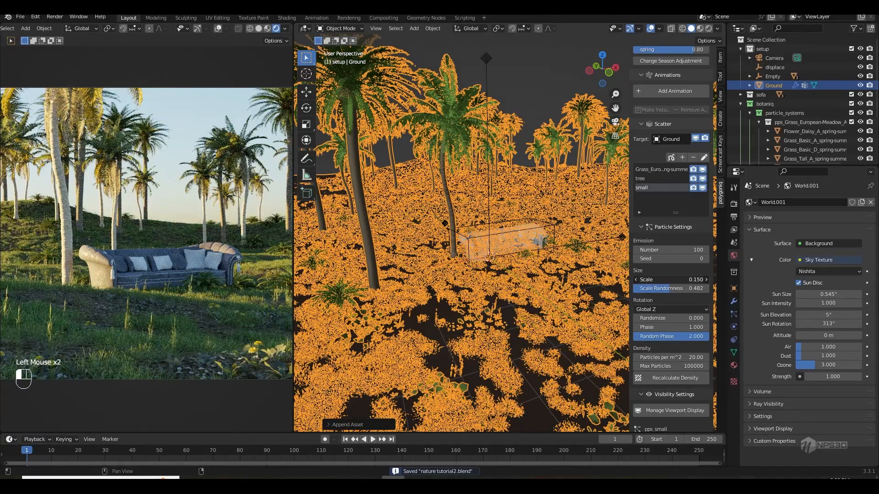
# Step: Step the small scatter's seed up to 3, raise its emission number to 359, and save the file
pyautogui.click(706, 259)
pyautogui.click(706, 260)
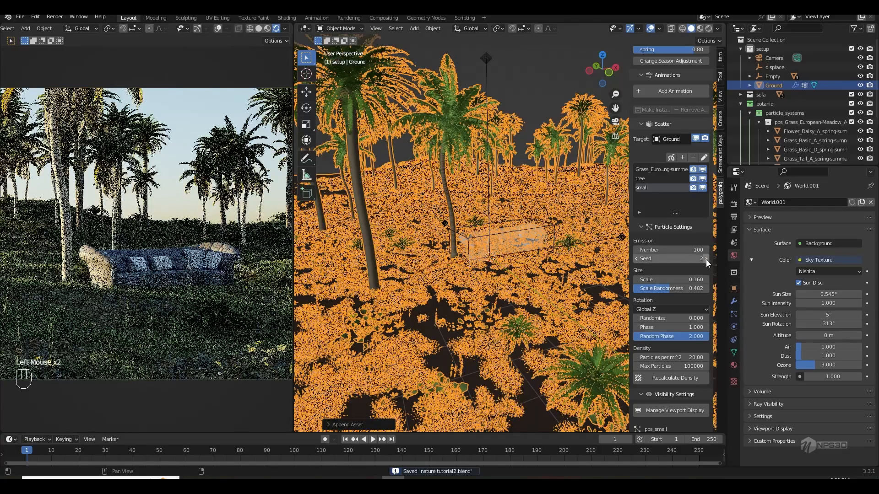
pyautogui.click(706, 260)
pyautogui.moveTo(687, 250); pyautogui.dragTo(805, 250)
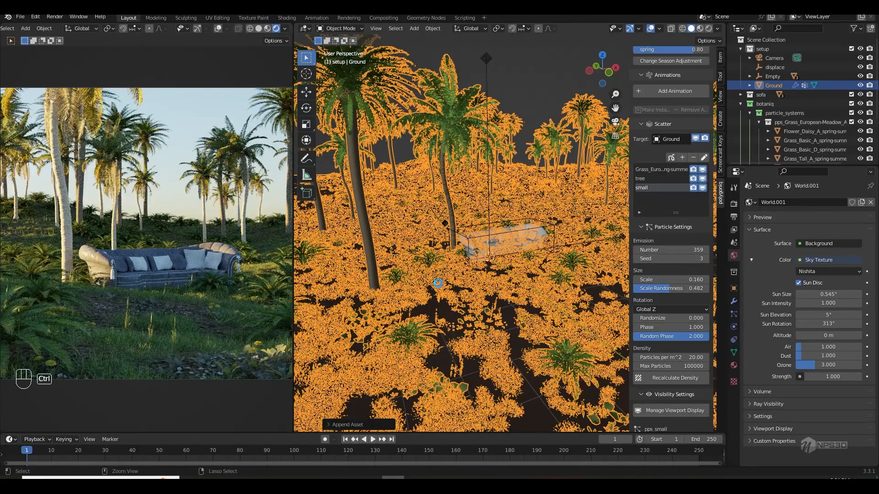
pyautogui.hotkey('ctrl', 's')
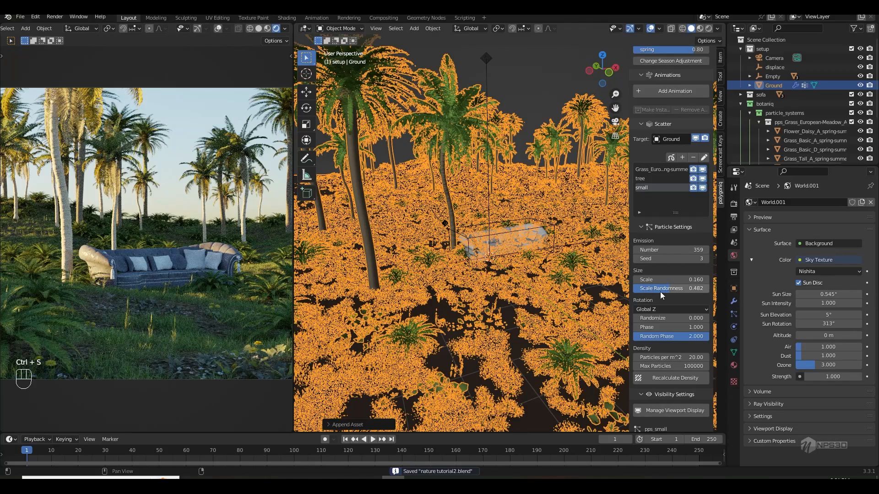
# Step: Increase the small scatter's scale randomness to 0.762 and save the file
pyautogui.moveTo(660, 292); pyautogui.dragTo(688, 292)
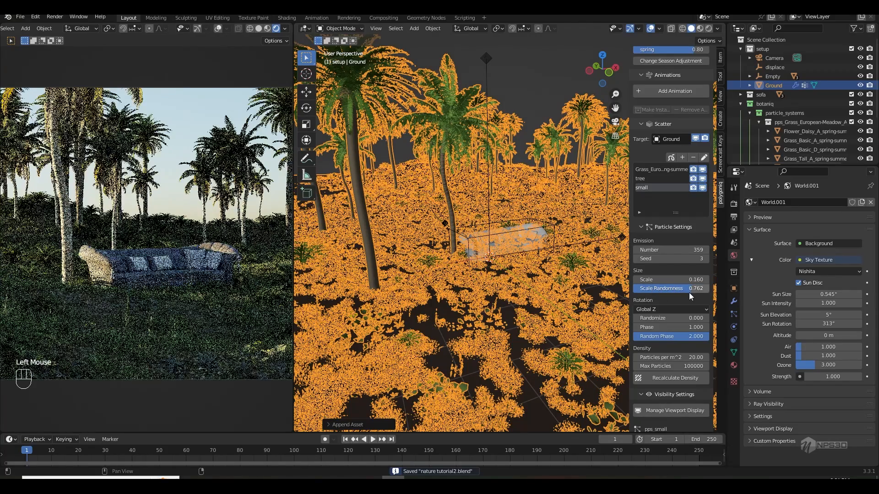
pyautogui.press('n')
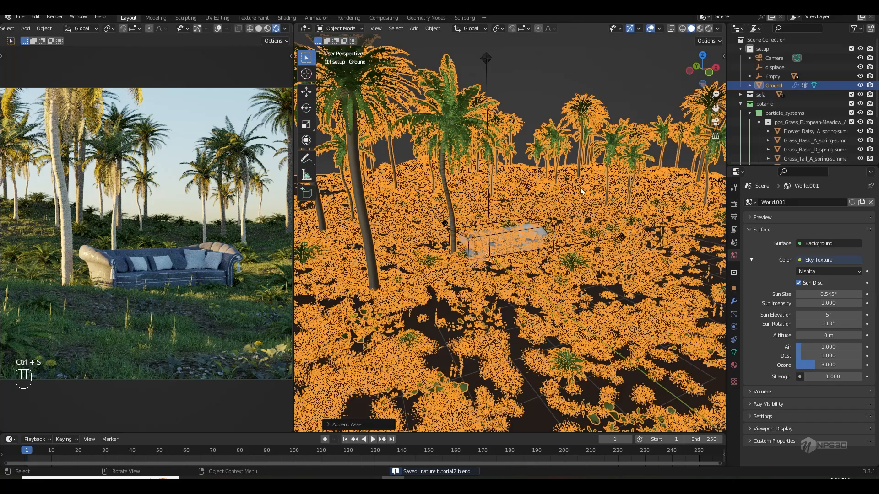
pyautogui.scroll(-2, 587, 223)
pyautogui.scroll(2, 548, 164)
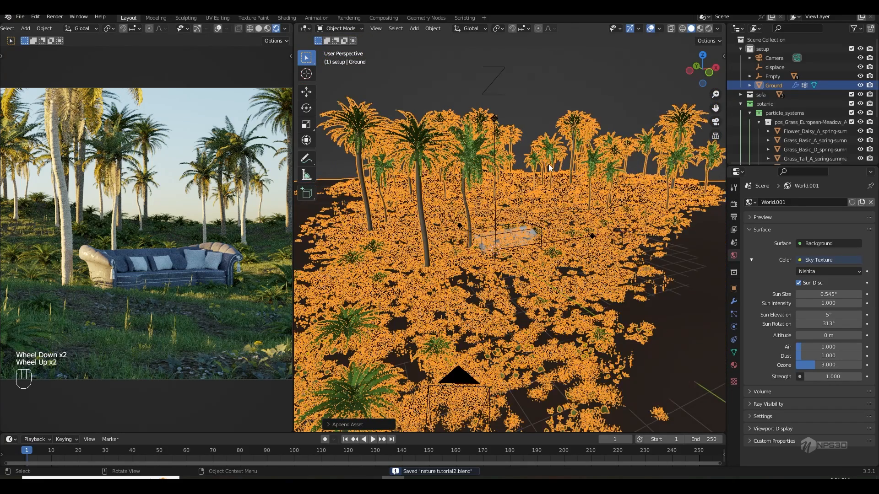
pyautogui.hotkey('ctrl', 's')
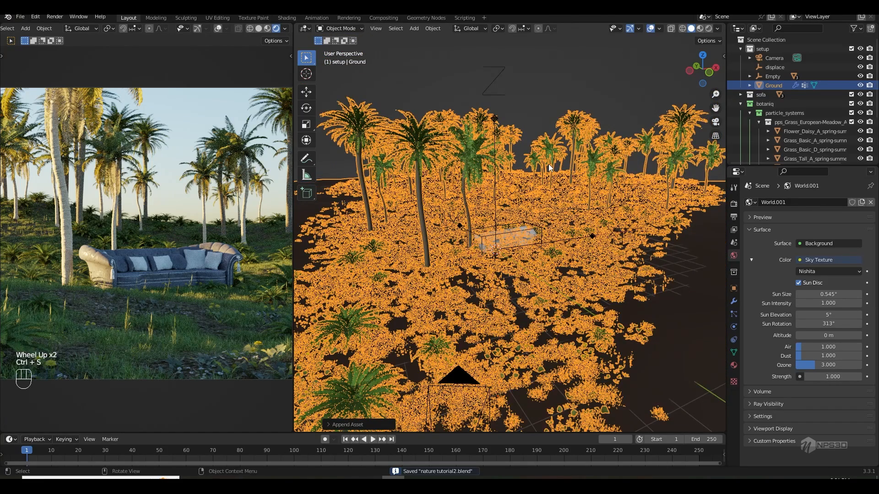
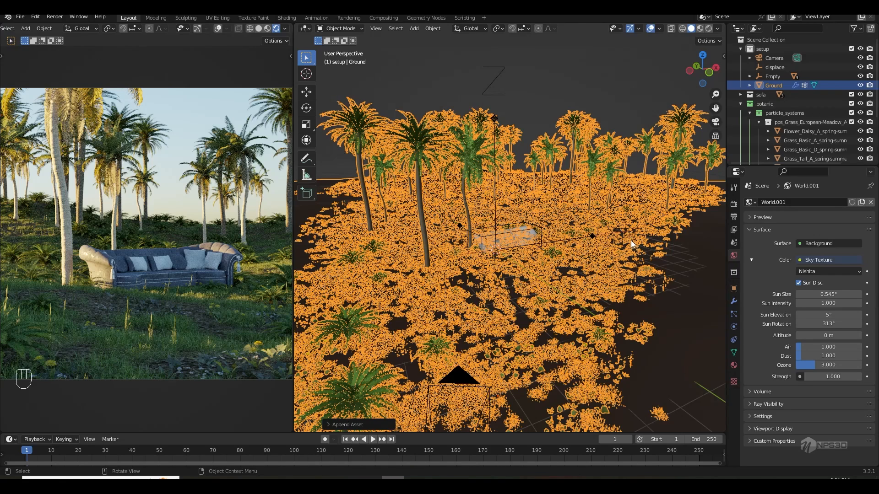
# Step: Remove Cocos nucifera (H) from the tree scatter system and save the file
pyautogui.press('n')
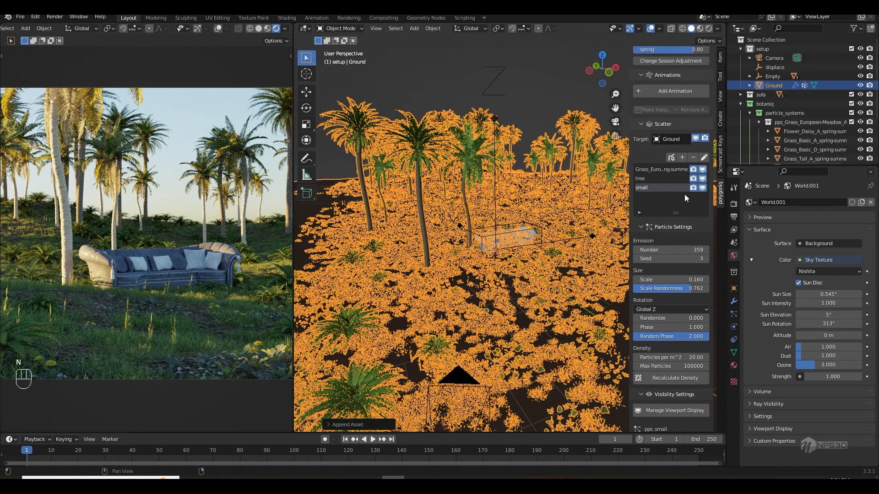
pyautogui.click(645, 178)
pyautogui.scroll(-8, 677, 326)
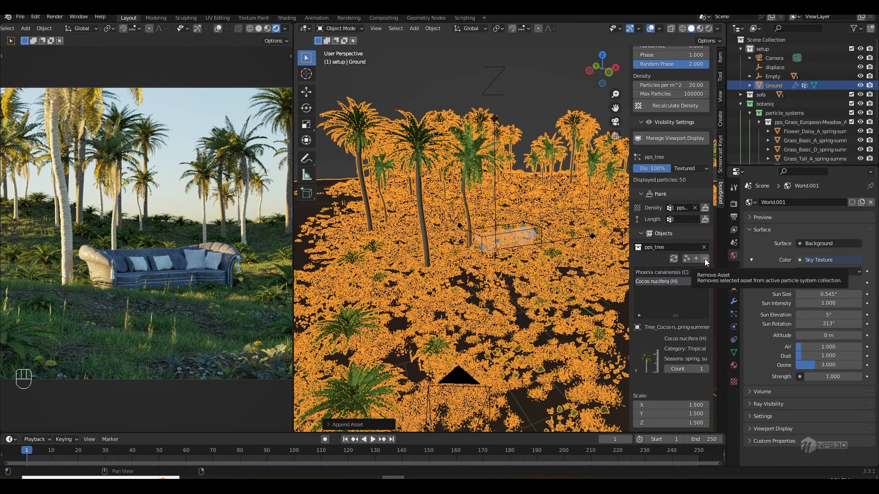
pyautogui.click(704, 259)
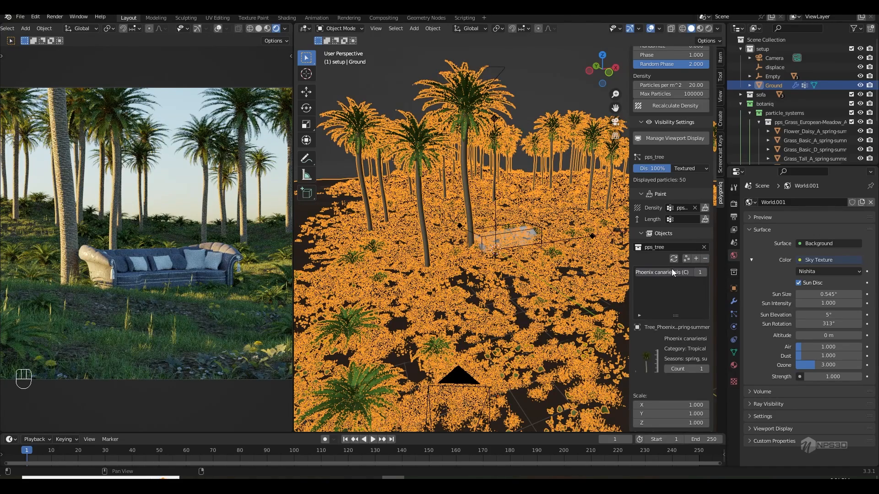
pyautogui.press('n')
pyautogui.hotkey('ctrl', 's')
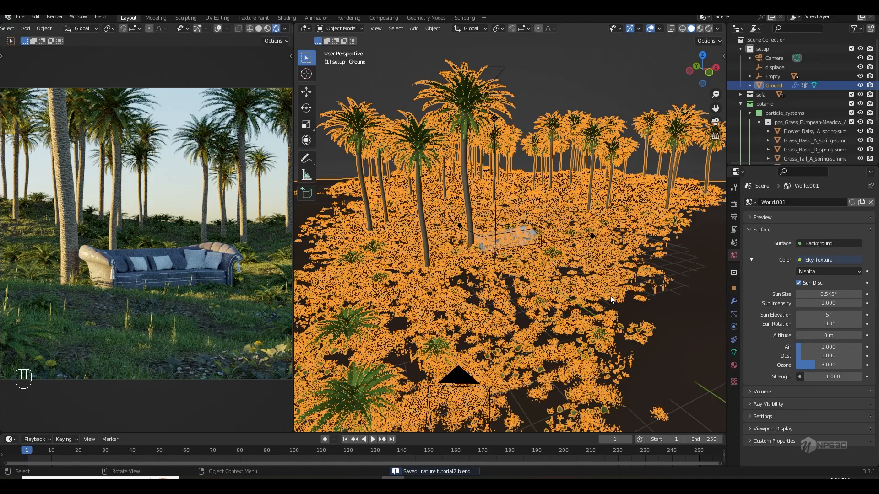
pyautogui.press('n')
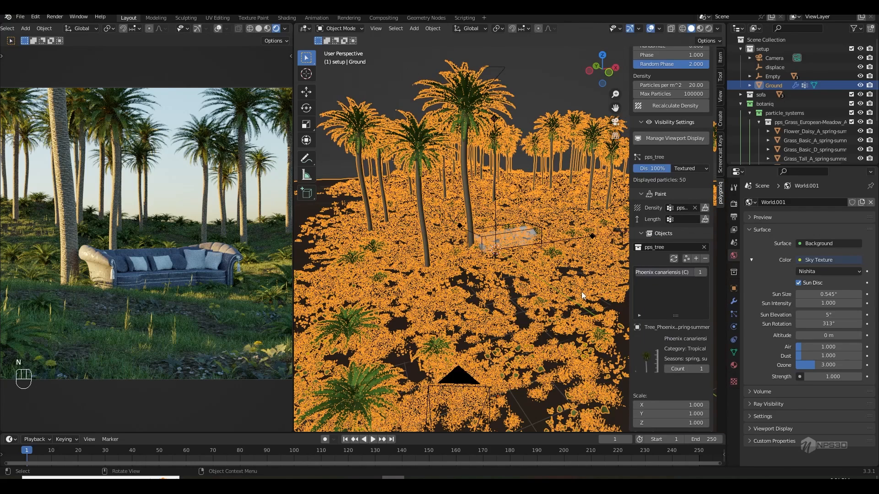
# Step: Add a new scatter system named flower to the ground and assign the existing pps vertex group to its density
pyautogui.scroll(6, 671, 229)
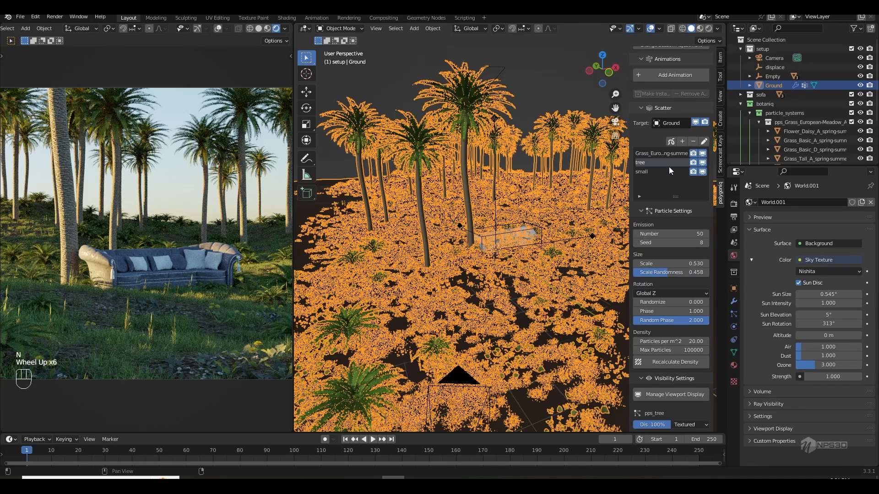
pyautogui.click(669, 170)
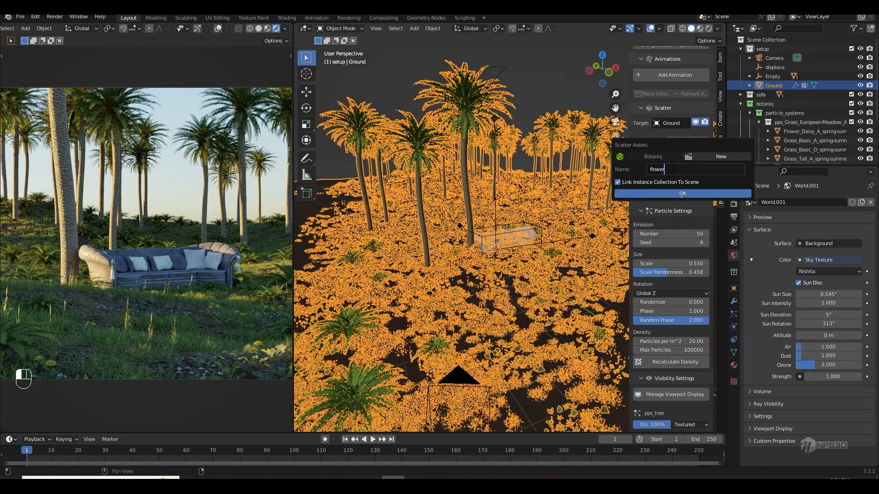
pyautogui.click(669, 193)
pyautogui.scroll(-2, 667, 239)
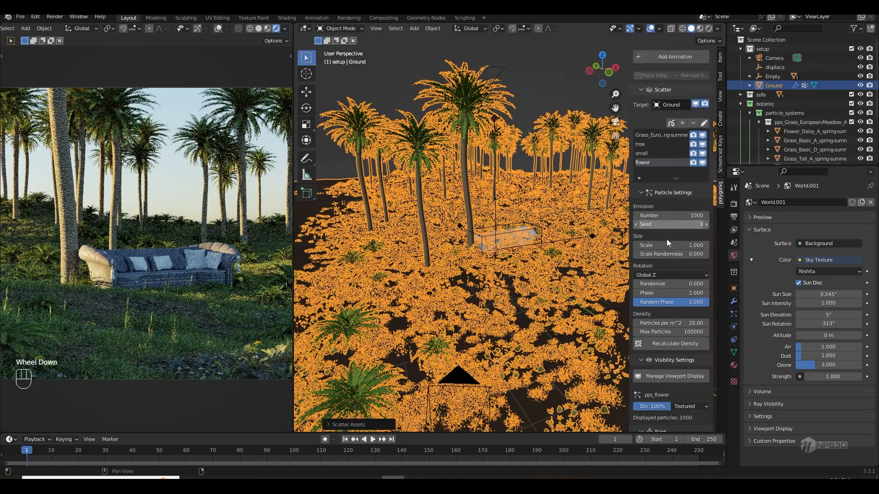
pyautogui.scroll(-2, 690, 167)
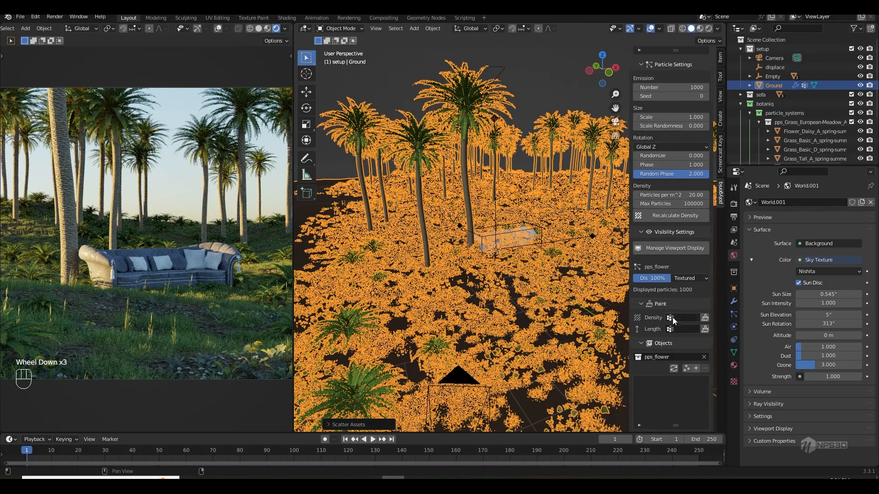
pyautogui.click(672, 316)
pyautogui.click(672, 329)
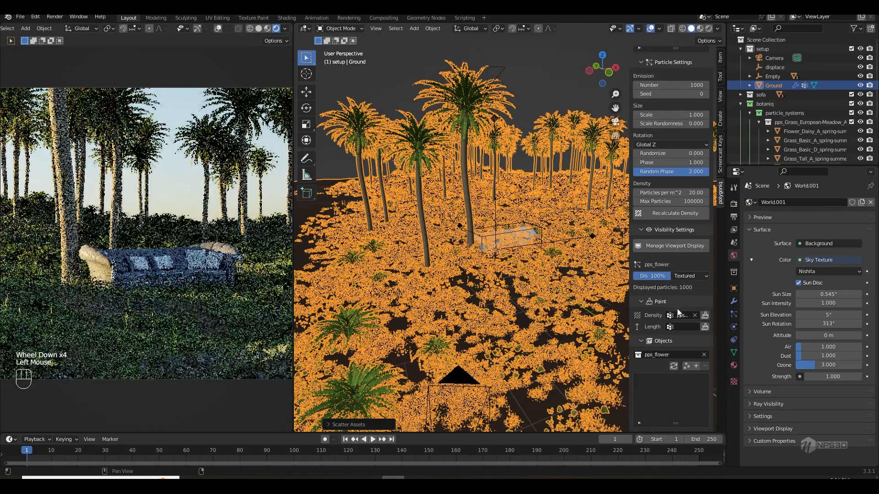
# Step: Append the autumn-winter Cerastium arvense (A) asset from the flowers category to the flower scatter system with a count of 1
pyautogui.click(695, 369)
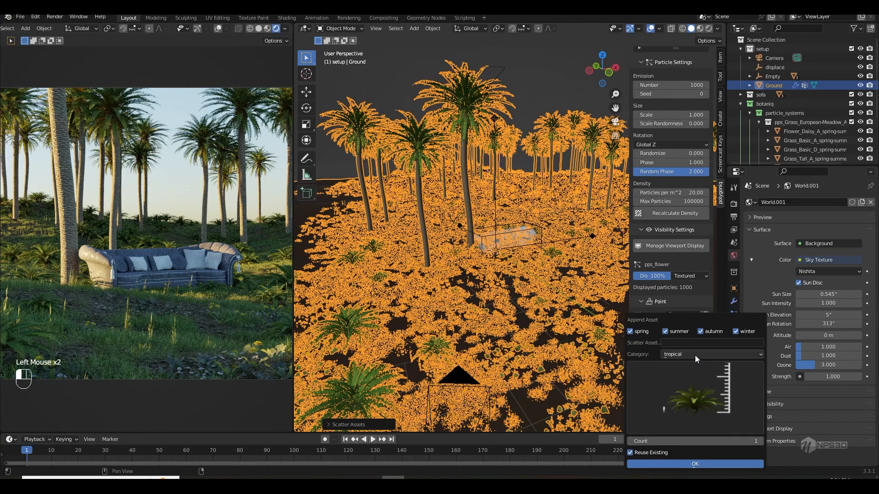
pyautogui.click(695, 355)
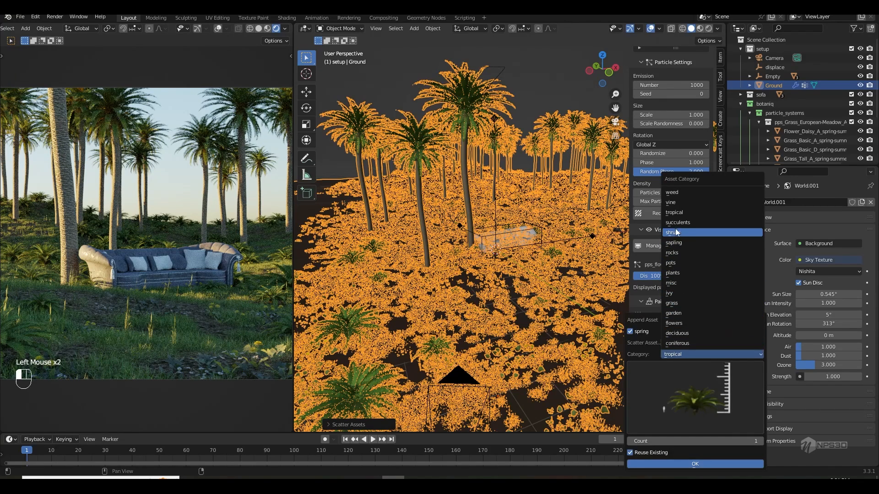
pyautogui.click(682, 323)
pyautogui.click(691, 391)
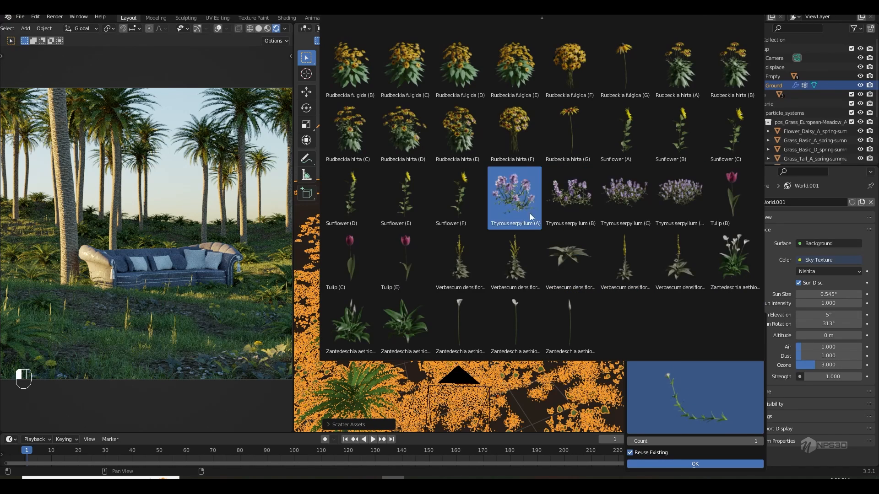
pyautogui.scroll(2, 668, 223)
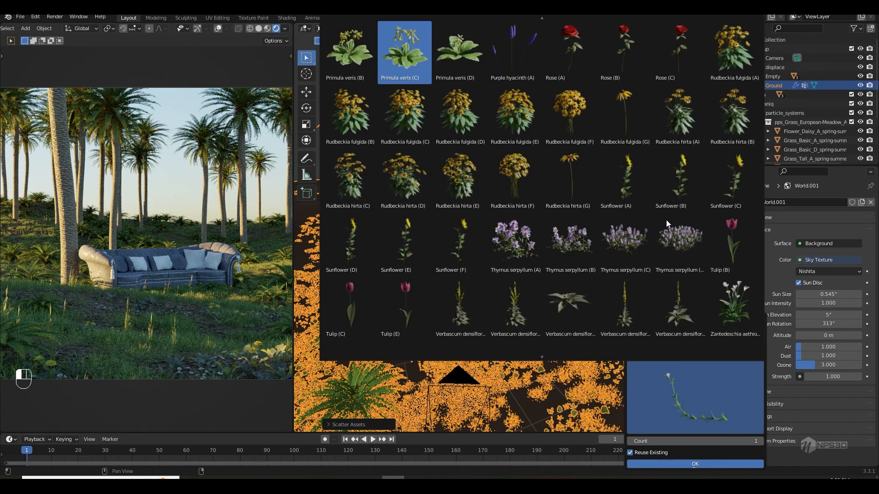
pyautogui.scroll(5, 417, 62)
pyautogui.click(415, 62)
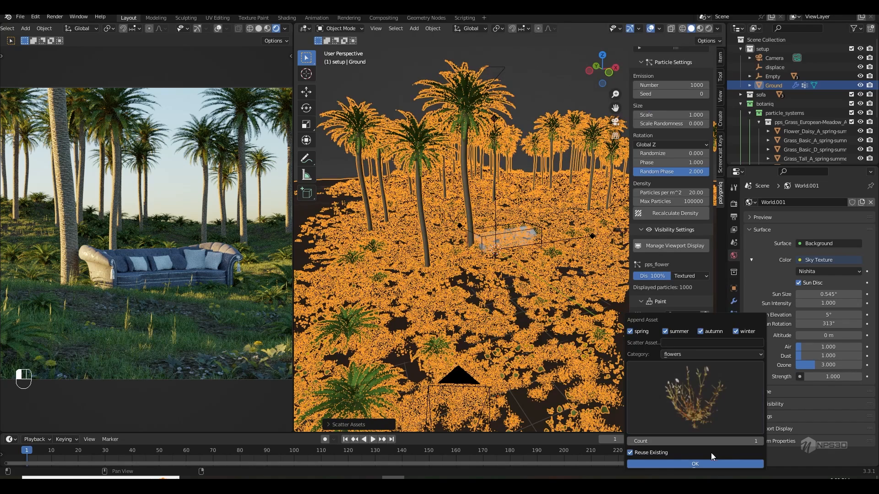
pyautogui.click(705, 463)
pyautogui.scroll(-2, 655, 386)
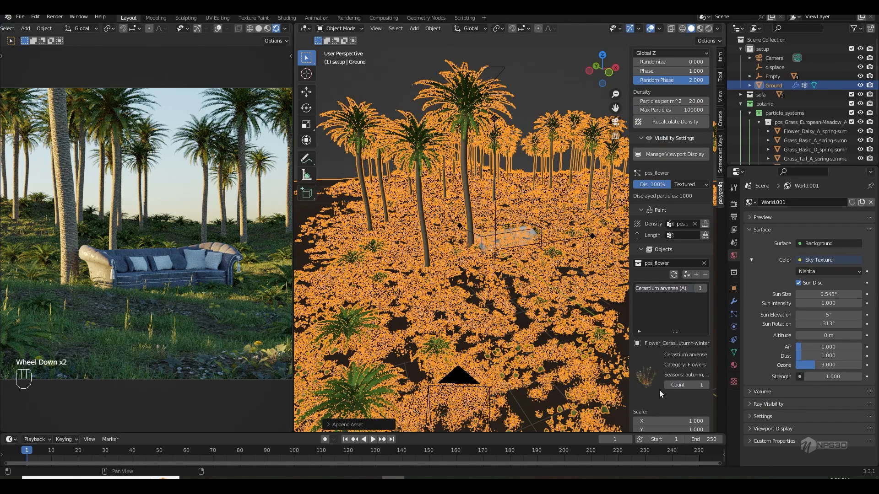
pyautogui.scroll(-2, 662, 391)
# Step: Set the flower scatter's scale to 3 and its scale randomness to 0.369
pyautogui.scroll(5, 670, 357)
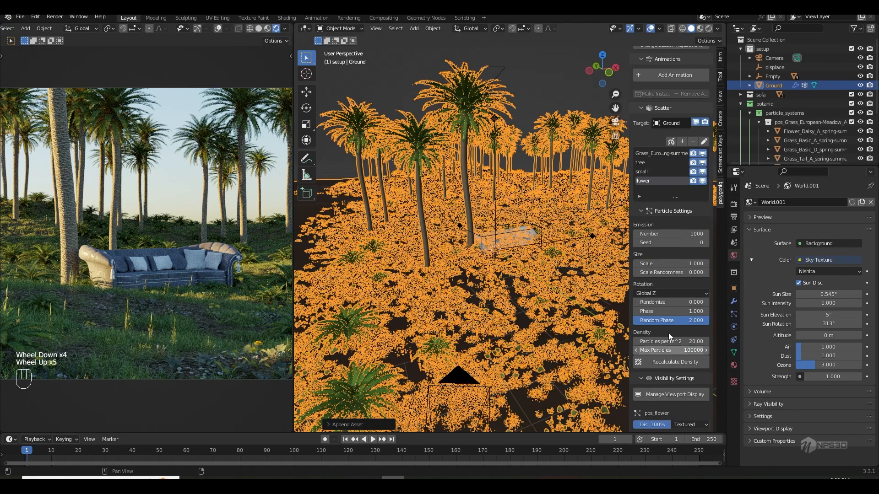
pyautogui.scroll(1, 668, 334)
pyautogui.click(684, 283)
pyautogui.write('2')
pyautogui.press('Return')
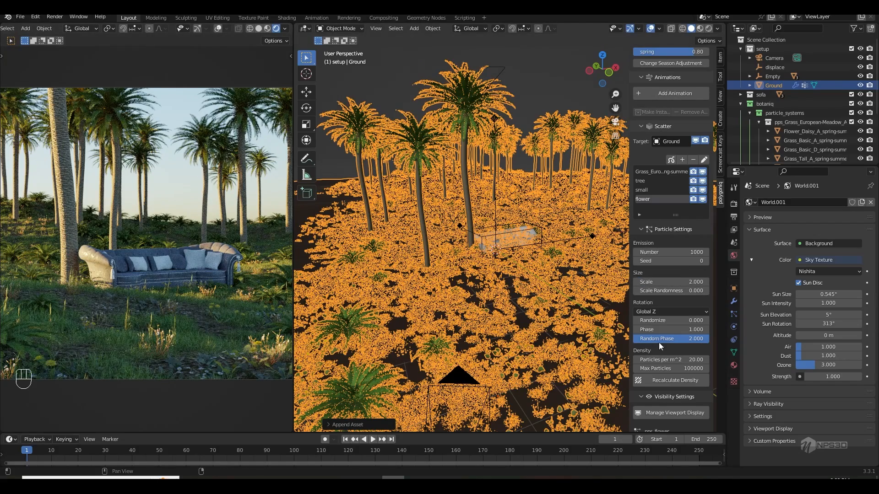
pyautogui.doubleClick(681, 280)
pyautogui.write('3')
pyautogui.press('Return')
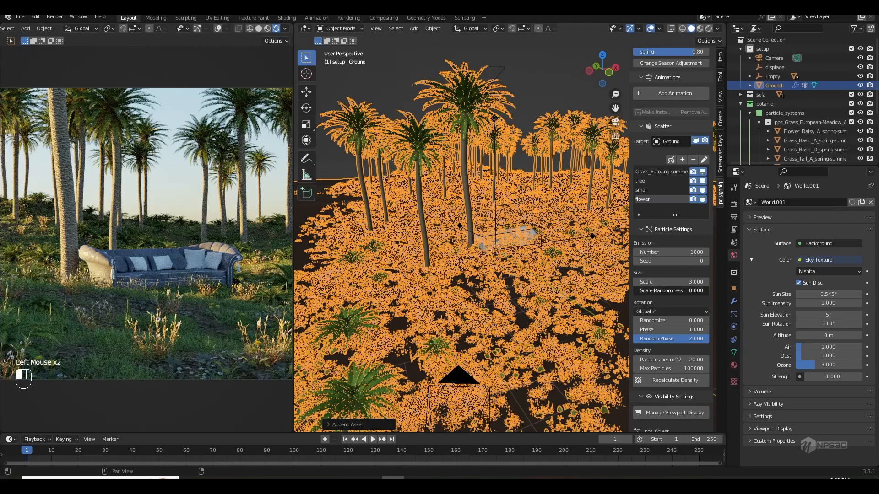
pyautogui.moveTo(659, 291); pyautogui.dragTo(676, 291)
# Step: Set the flower scatter's emission number to 12000 and its scale to 2
pyautogui.doubleClick(678, 252)
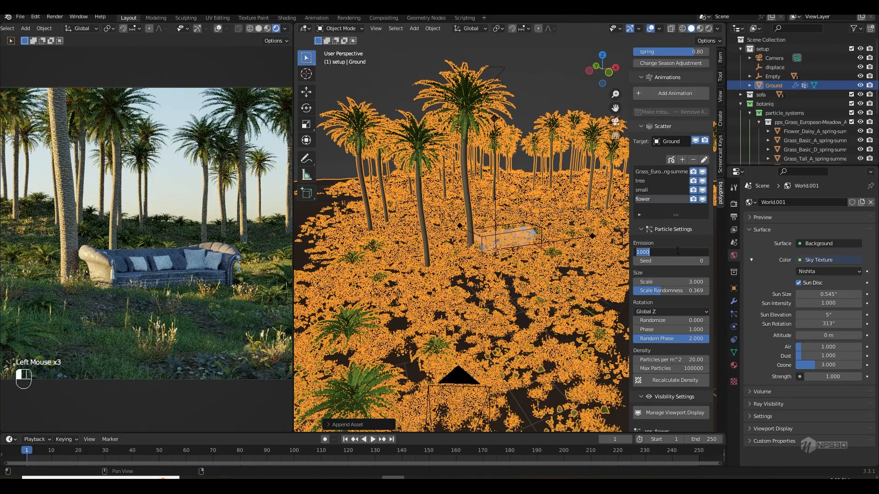
pyautogui.hotkey('shift', 'Left')
pyautogui.hotkey('shift', 'Left')
pyautogui.hotkey('shift', 'Left')
pyautogui.write('2')
pyautogui.press('Return')
pyautogui.click(673, 252)
pyautogui.press('Left')
pyautogui.write('1')
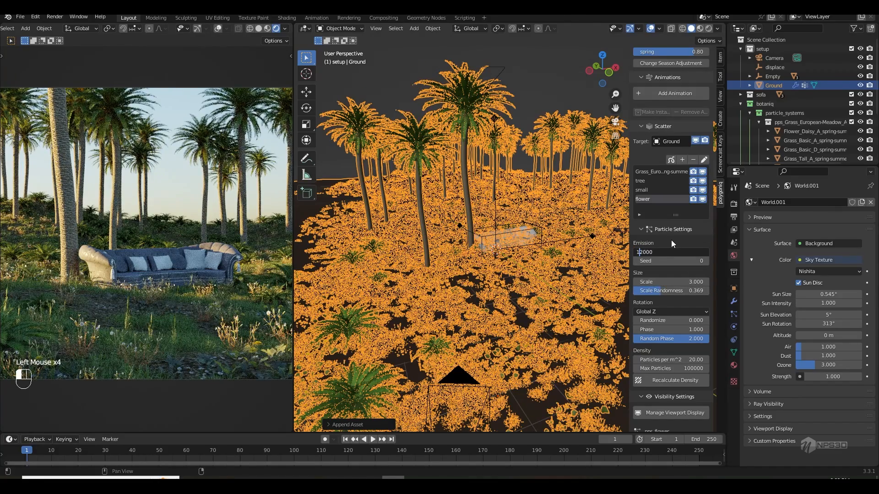
pyautogui.press('Return')
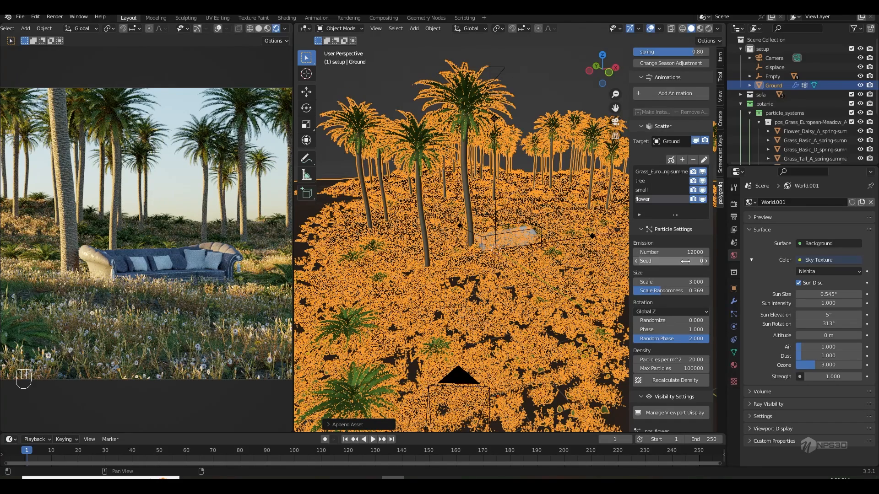
pyautogui.click(678, 281)
pyautogui.write('2')
pyautogui.press('Return')
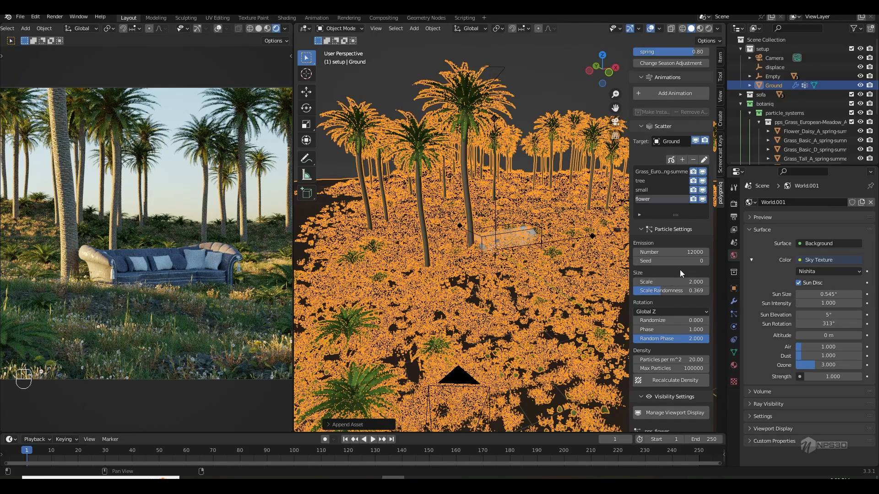
# Step: Append the white-blooming spring-summer Cerastium arvense (A) from the flowers category to the flower scatter system
pyautogui.scroll(-4, 680, 270)
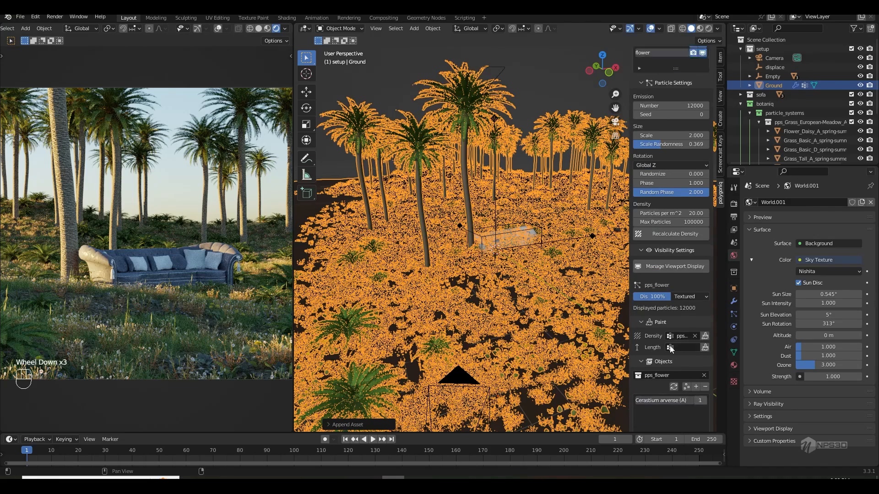
pyautogui.click(694, 349)
pyautogui.click(687, 379)
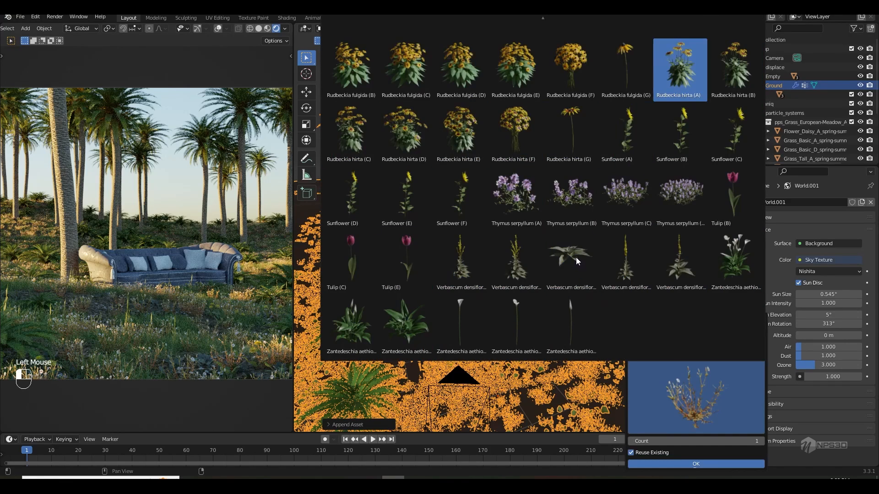
pyautogui.scroll(2, 576, 256)
pyautogui.scroll(5, 574, 245)
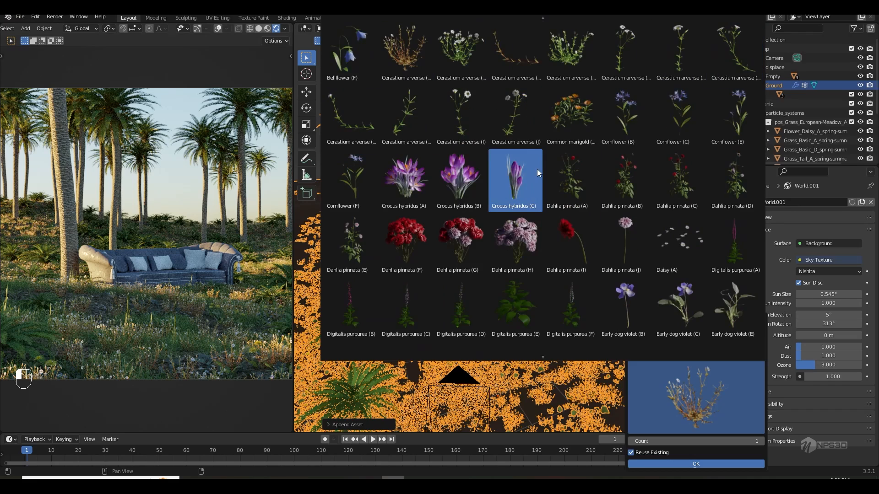
pyautogui.click(472, 53)
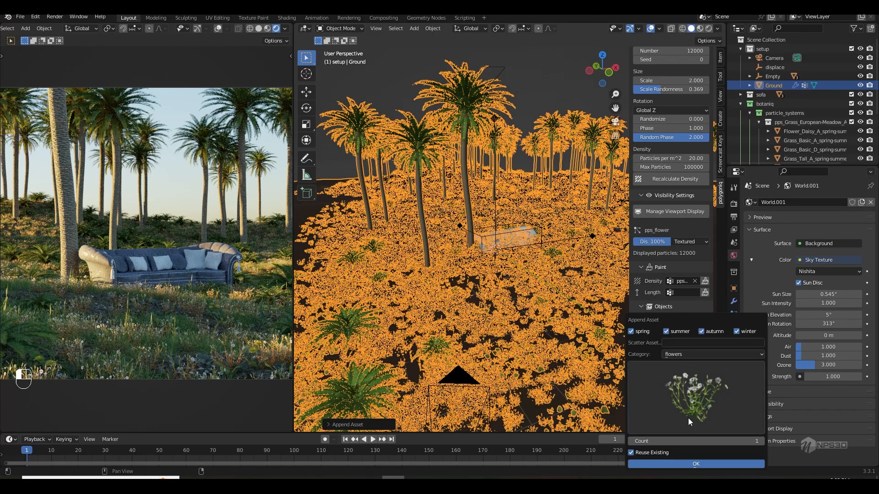
pyautogui.click(684, 463)
# Step: Set the spring-summer Cerastium arvense object's X, Y and Z scale to 0.5
pyautogui.scroll(-2, 686, 420)
pyautogui.moveTo(687, 420); pyautogui.dragTo(684, 404)
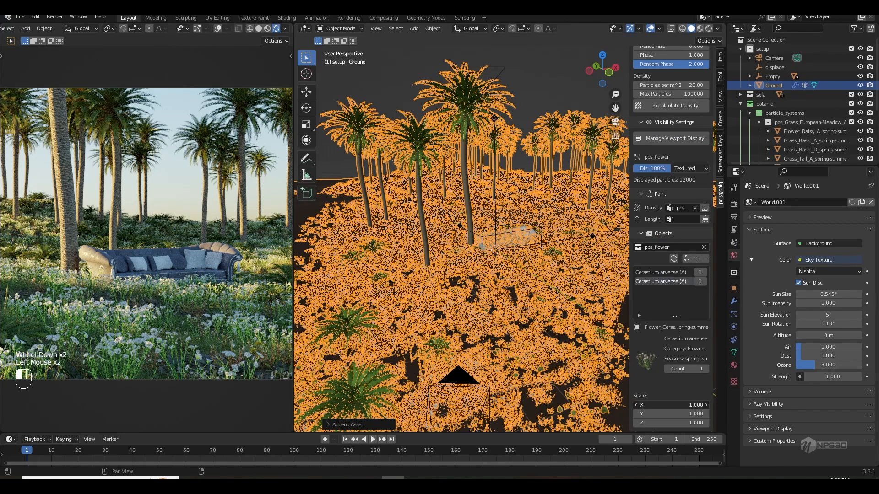
pyautogui.write('0.5')
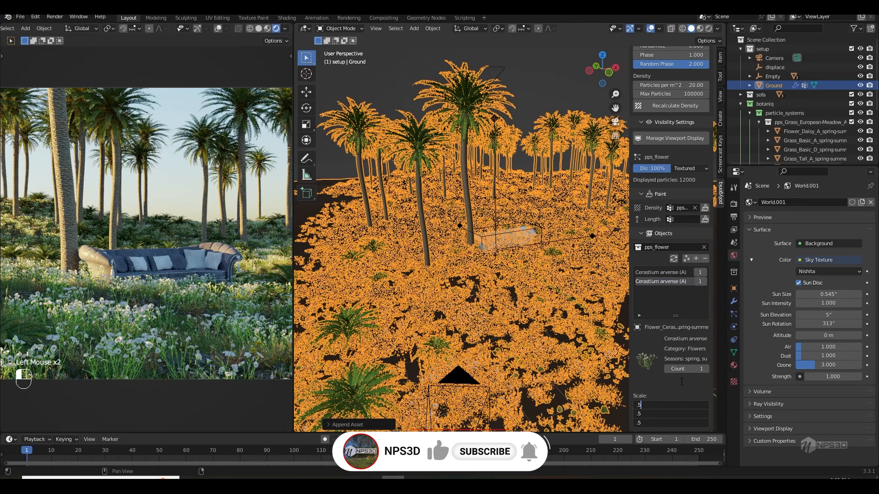
pyautogui.press('Return')
# Step: Set the flower scatter's scale to 1.5 and save the file
pyautogui.scroll(7, 673, 389)
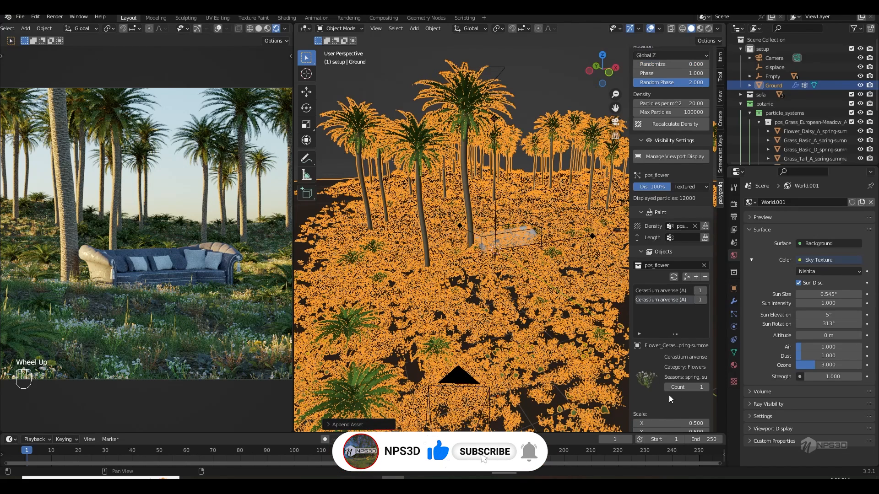
pyautogui.click(673, 264)
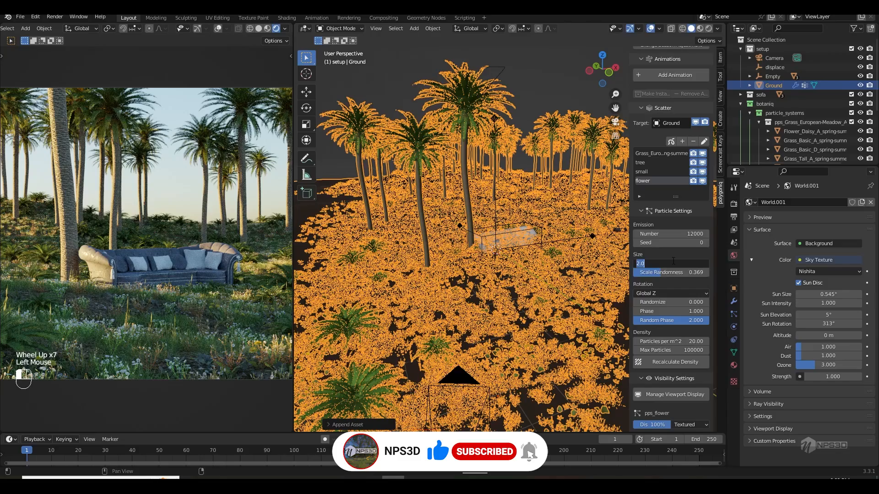
pyautogui.write('1.5')
pyautogui.press('Return')
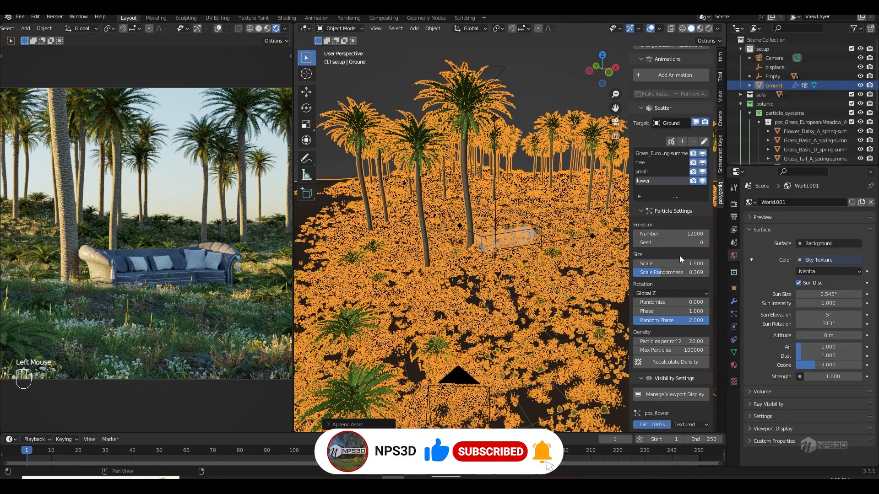
pyautogui.hotkey('ctrl', 's')
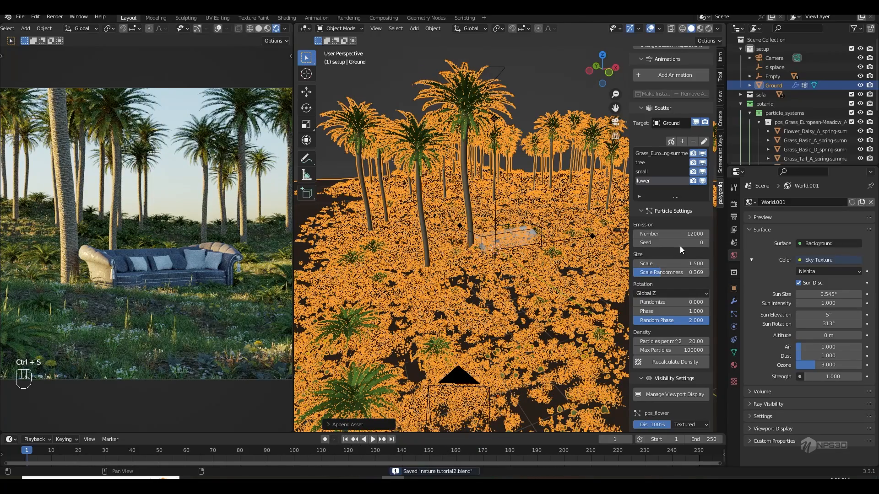
# Step: Set the small scatter's emission number to 200 and save the file
pyautogui.click(650, 172)
pyautogui.press('2')
pyautogui.press('0')
pyautogui.press('0')
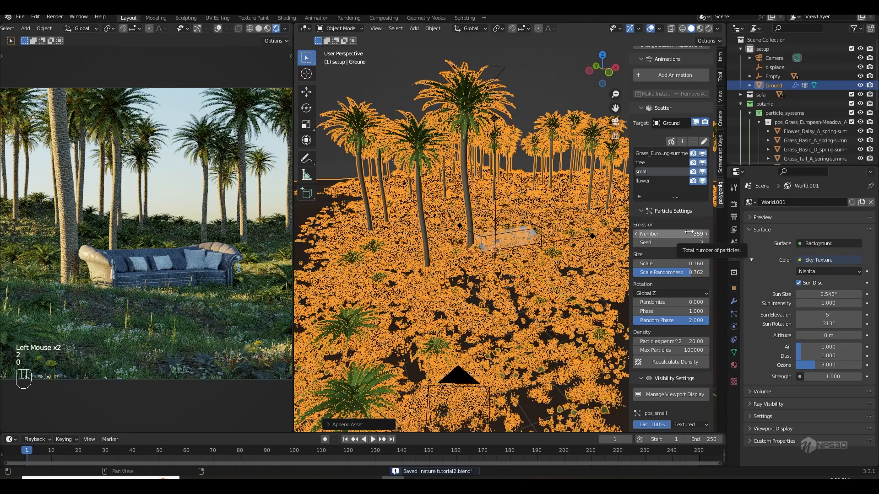
pyautogui.click(694, 224)
pyautogui.click(688, 232)
pyautogui.write('200')
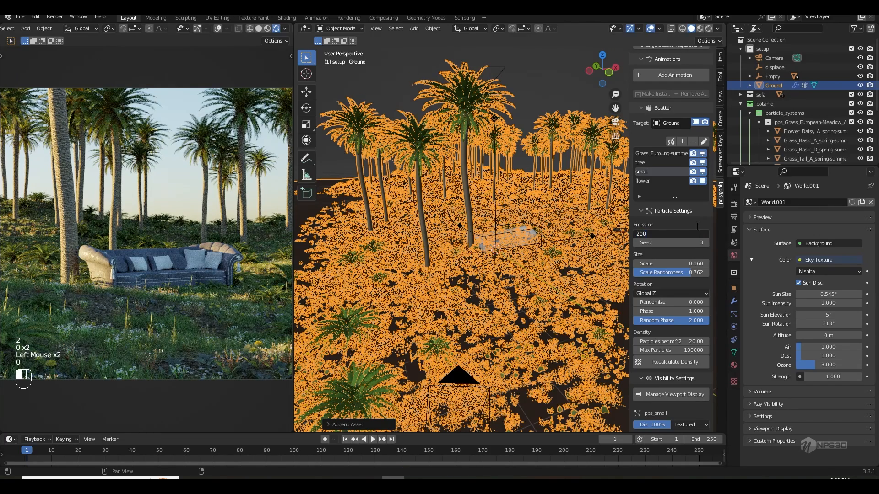
pyautogui.press('Return')
pyautogui.hotkey('ctrl', 's')
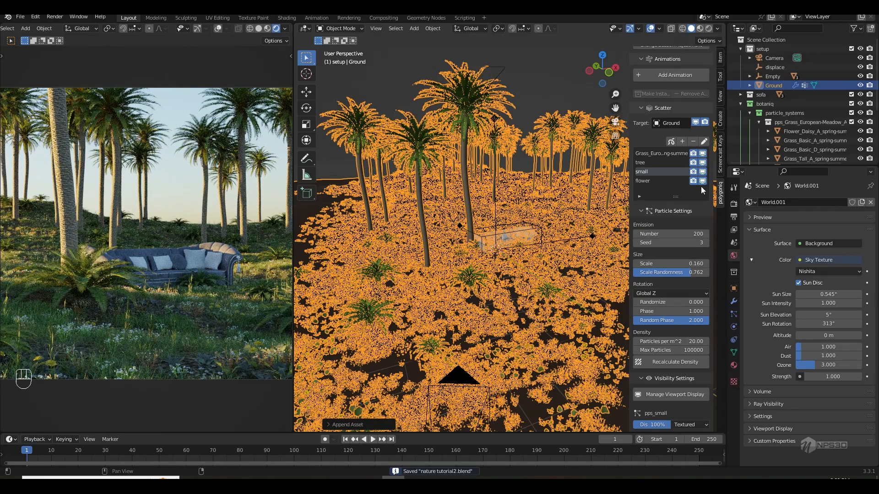
# Step: Step the small scatter's seed up to 5 and save the file
pyautogui.click(706, 242)
pyautogui.click(706, 243)
pyautogui.hotkey('ctrl', 's')
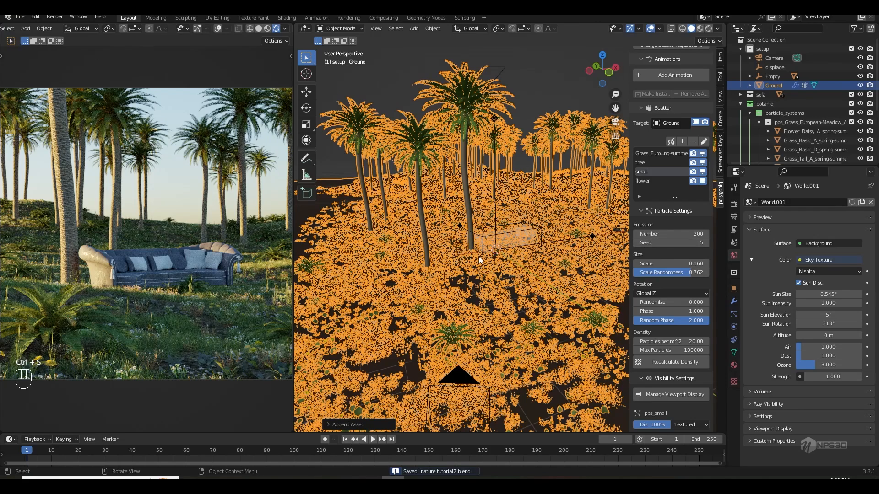
# Step: Turn on the transparent film background in the render settings and save the file
pyautogui.press('n')
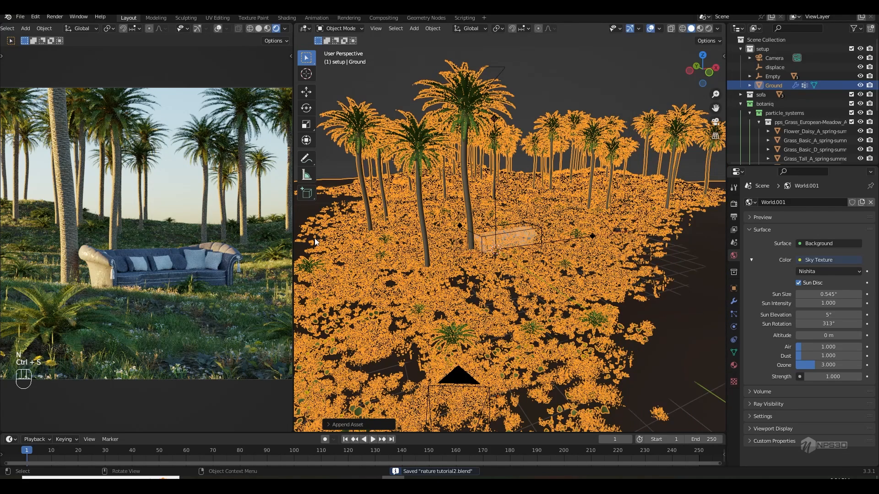
pyautogui.click(734, 203)
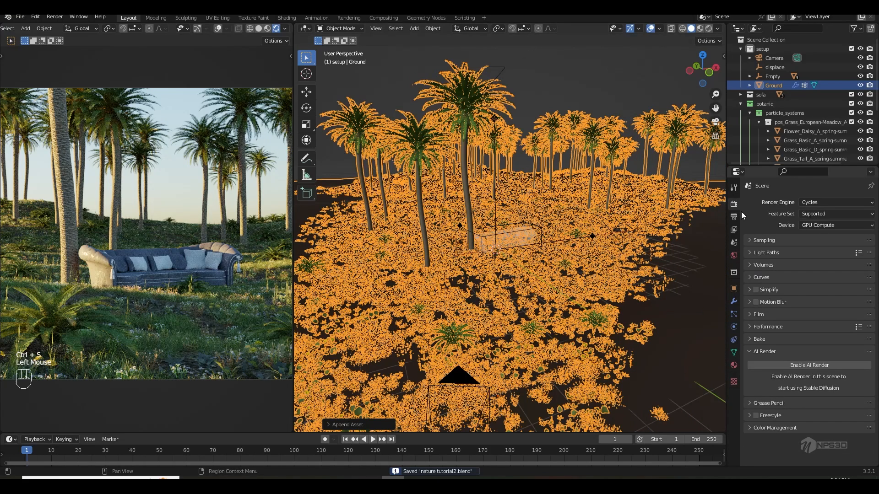
pyautogui.click(759, 314)
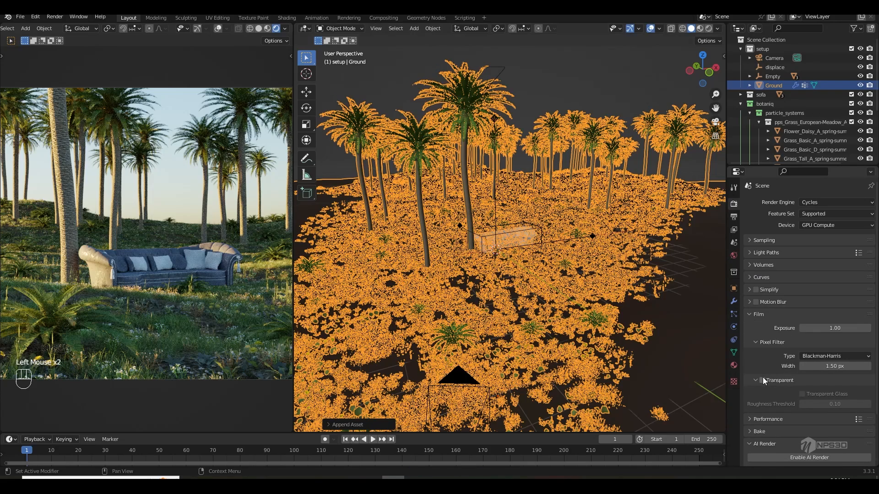
pyautogui.click(763, 379)
pyautogui.click(751, 314)
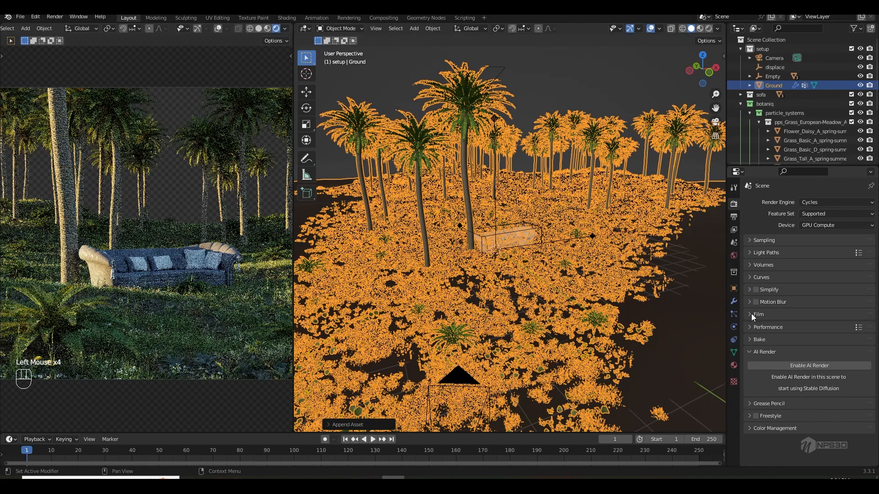
pyautogui.hotkey('ctrl', 's')
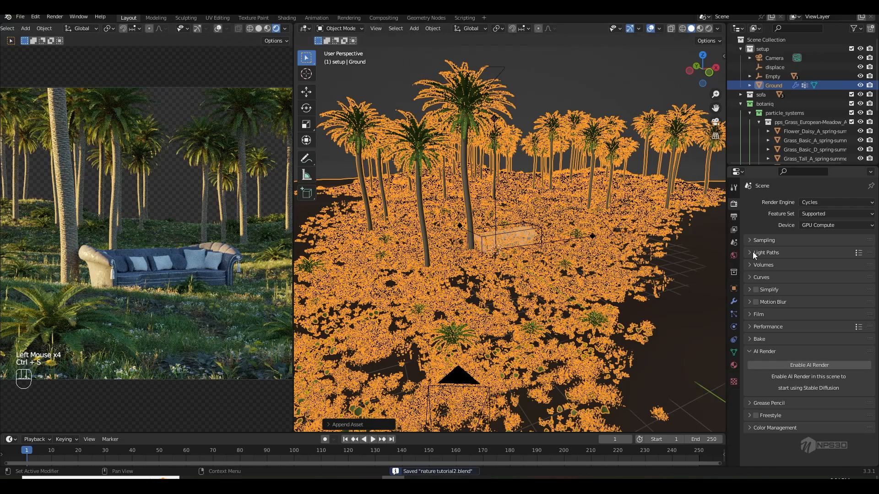
# Step: Set the final render's maximum samples to 256, and raise them to 512
pyautogui.click(762, 352)
pyautogui.click(752, 240)
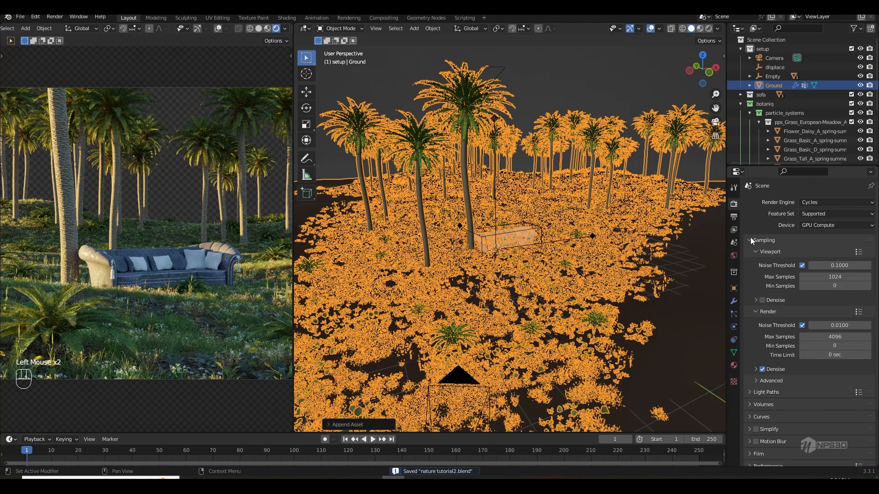
pyautogui.click(826, 337)
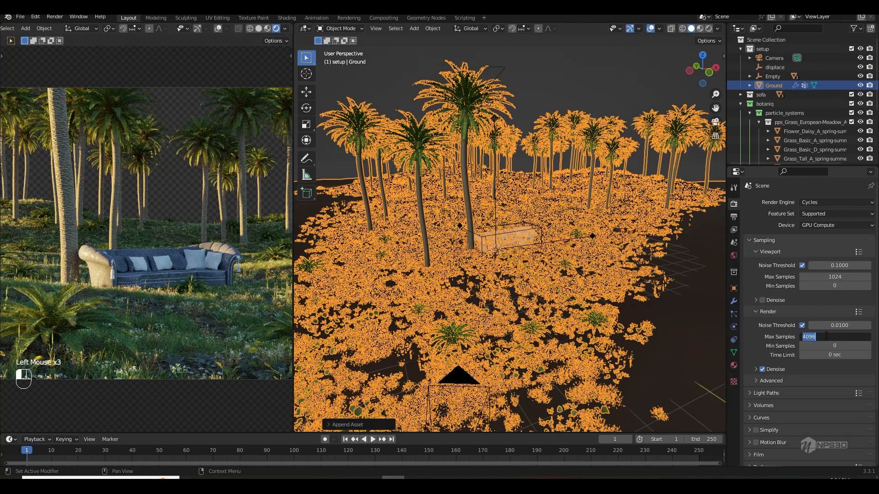
pyautogui.write('256')
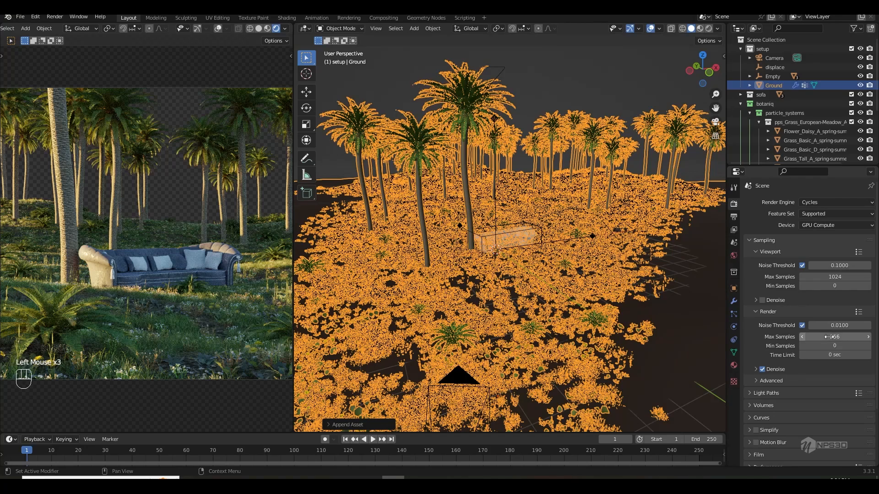
pyautogui.click(824, 337)
pyautogui.write('512')
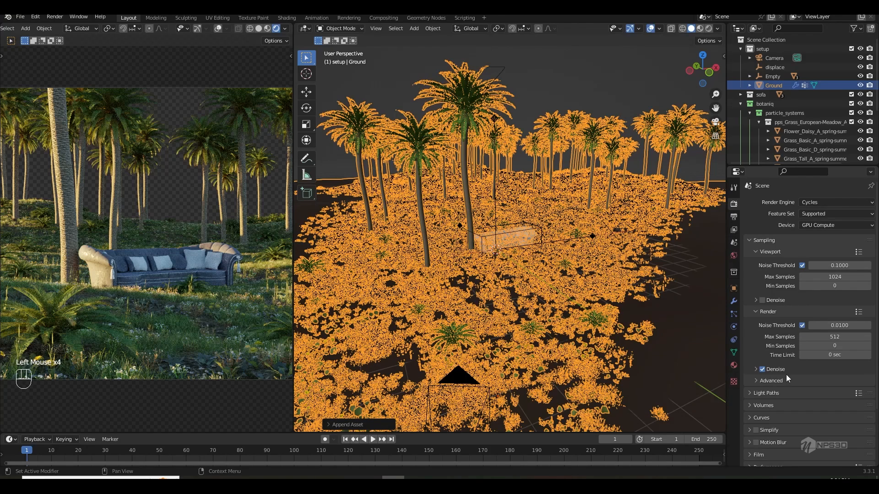
# Step: Set the maximum diffuse light bounces to 8 and save the file
pyautogui.click(765, 393)
pyautogui.scroll(-2, 778, 392)
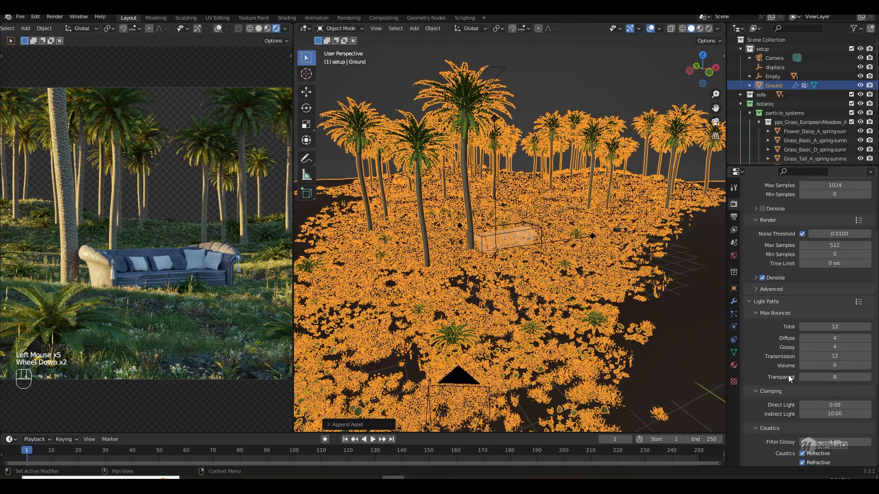
pyautogui.click(832, 338)
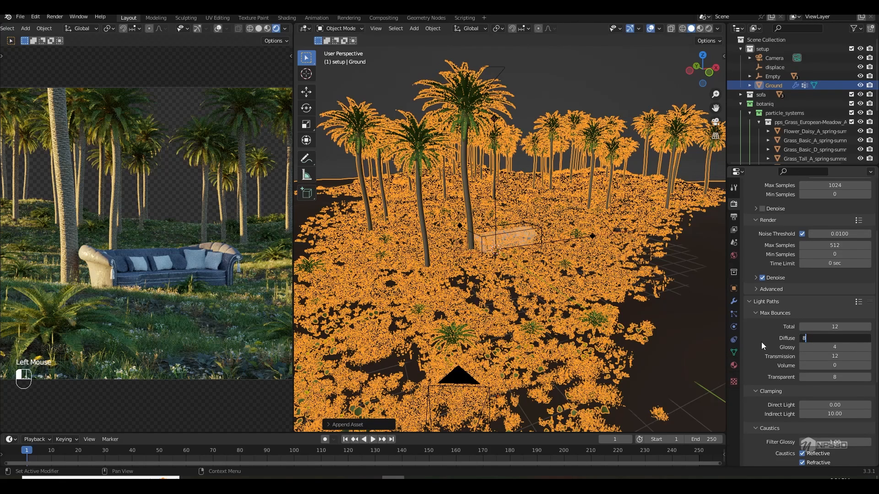
pyautogui.write('8')
pyautogui.press('Return')
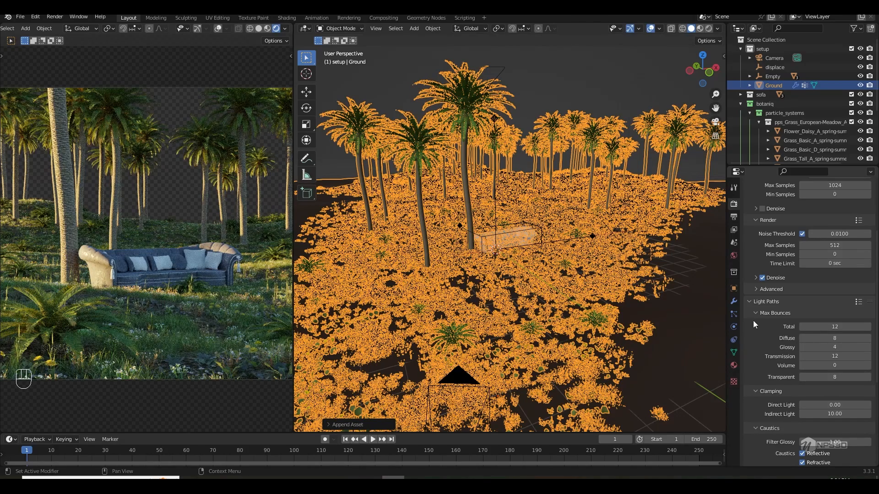
pyautogui.click(753, 303)
pyautogui.hotkey('ctrl', 's')
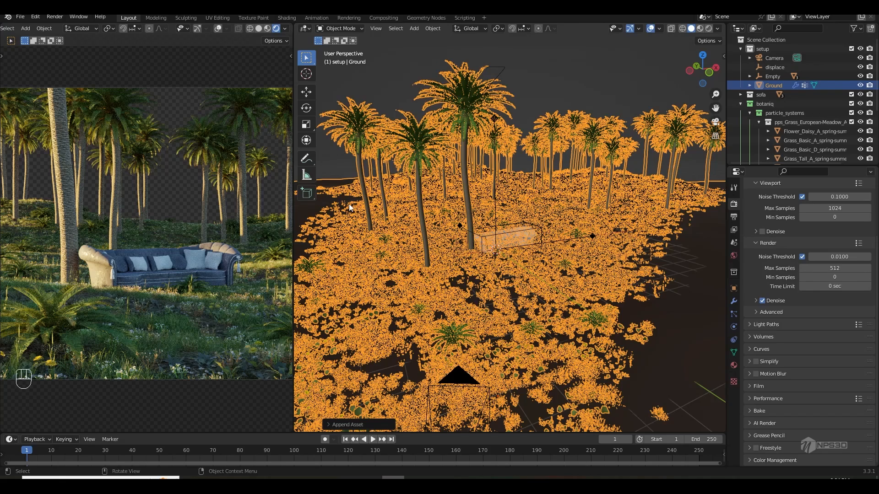
pyautogui.hotkey('ctrl', 's')
# Step: Enable the Mist data pass for the view layer and open the world's mist pass settings
pyautogui.click(734, 218)
pyautogui.click(734, 230)
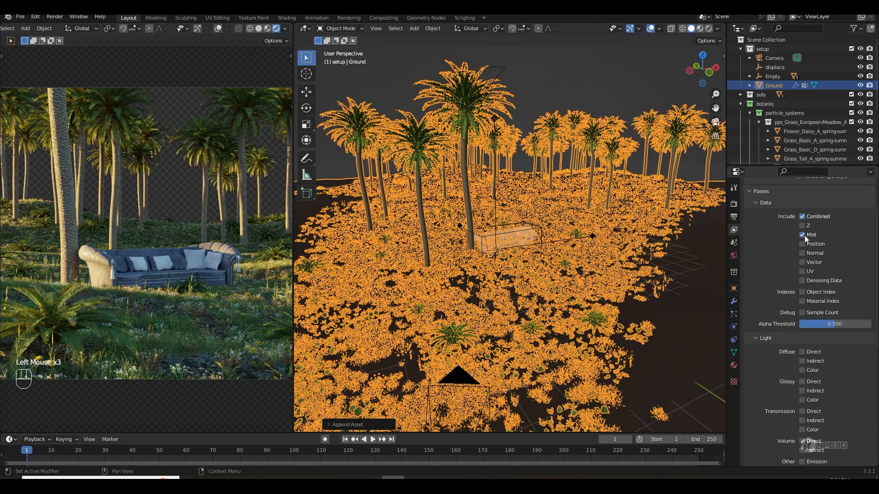
pyautogui.click(734, 256)
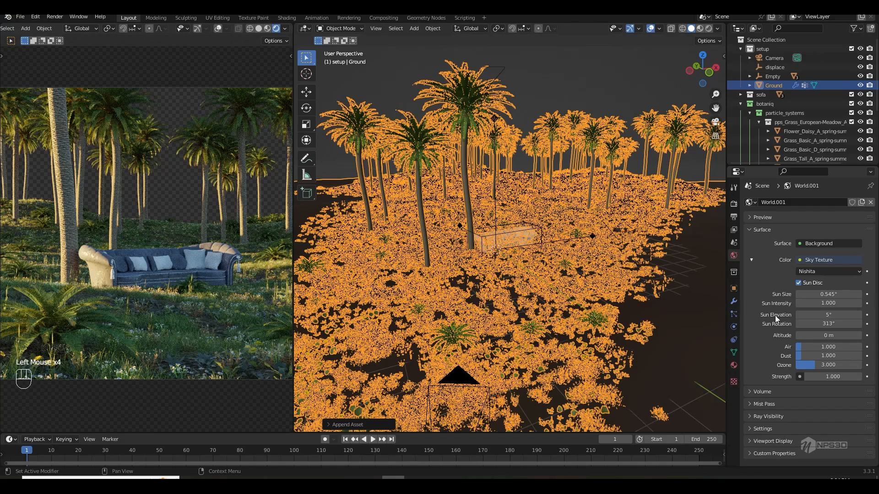
pyautogui.scroll(-2, 773, 373)
pyautogui.click(760, 403)
pyautogui.scroll(-2, 767, 387)
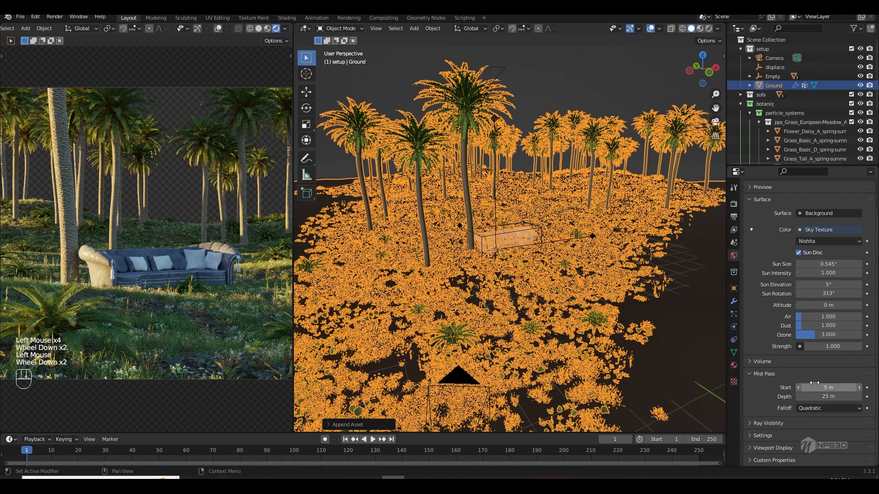
# Step: Display the Mist render pass in the rendered camera viewport
pyautogui.click(285, 28)
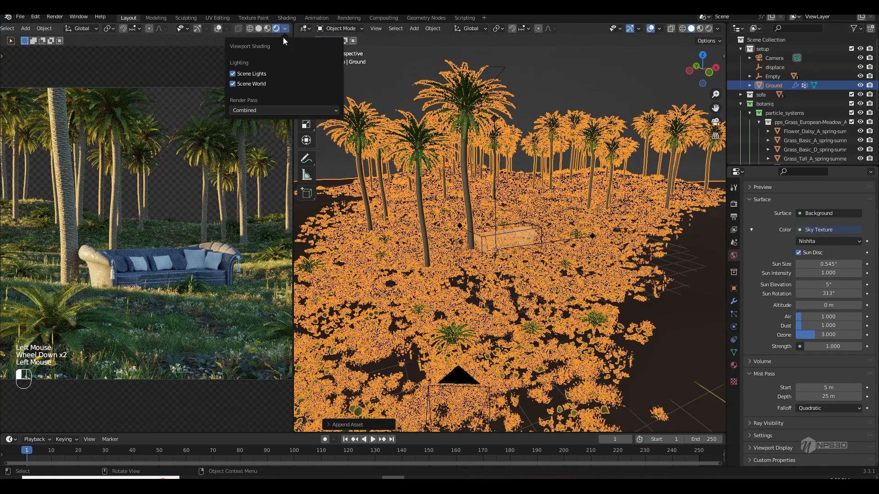
pyautogui.click(257, 111)
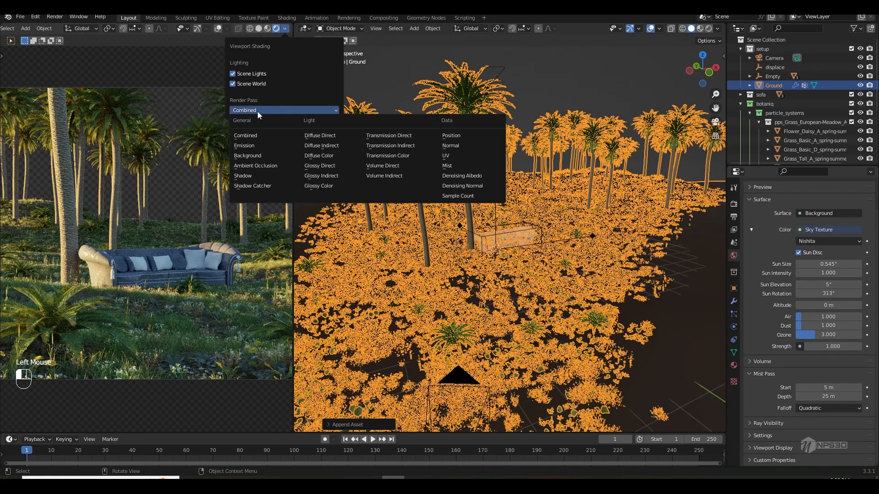
pyautogui.click(448, 166)
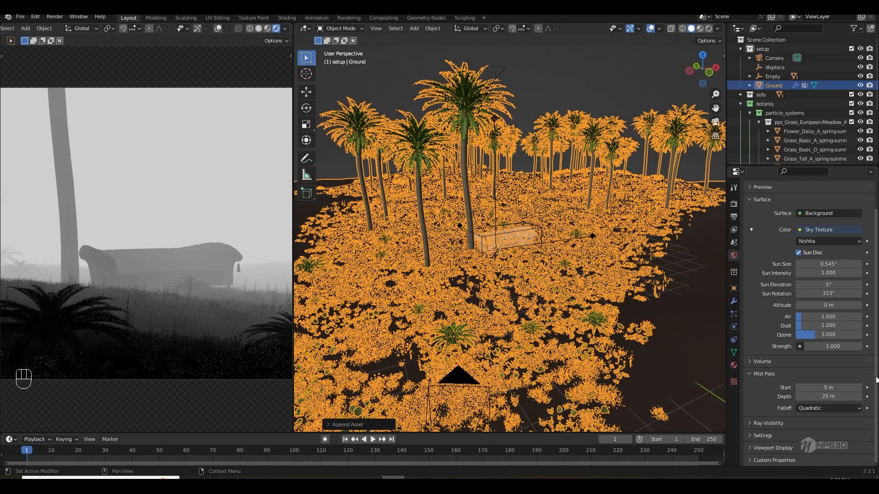
# Step: Set the world's mist pass depth to 50 m and save the file
pyautogui.click(832, 398)
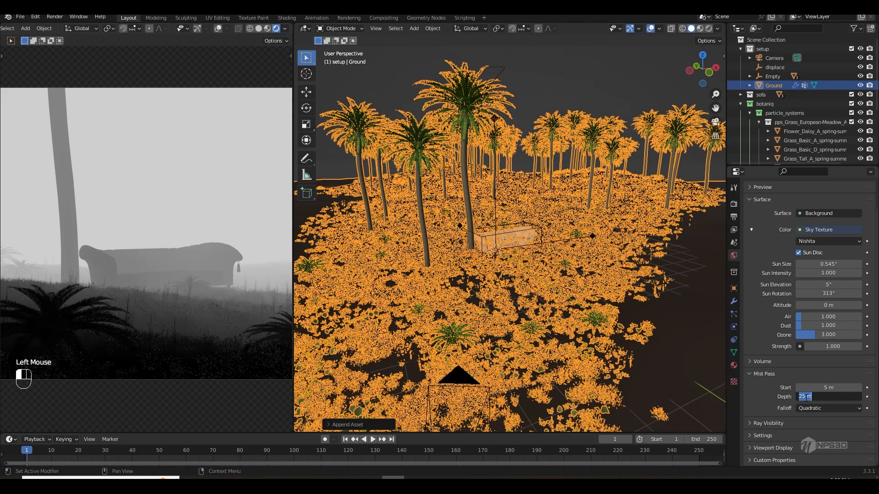
pyautogui.click(803, 397)
pyautogui.write('50')
pyautogui.press('Return')
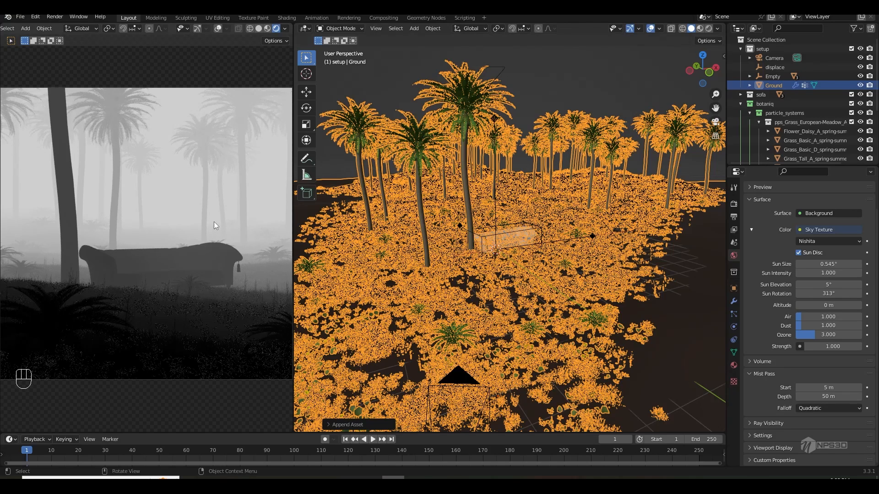
pyautogui.hotkey('ctrl', 's')
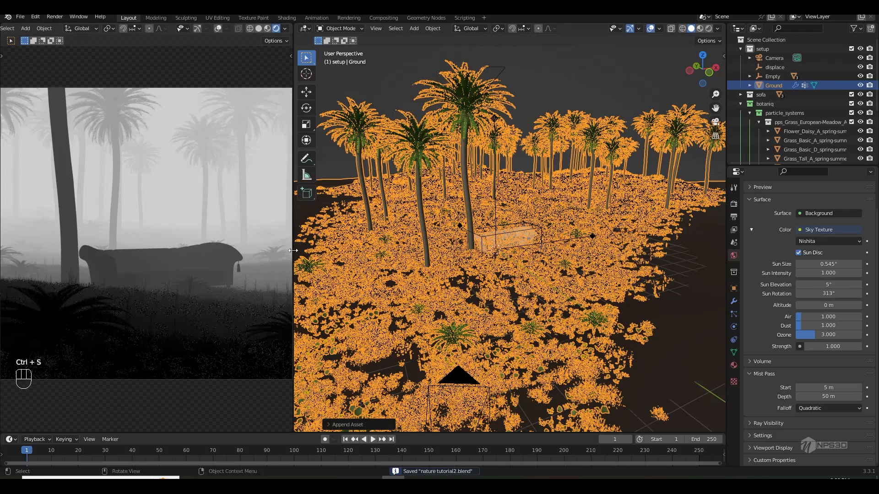
# Step: Widen the rendered camera viewport slightly and switch its render pass back to Combined
pyautogui.moveTo(293, 250); pyautogui.dragTo(310, 251)
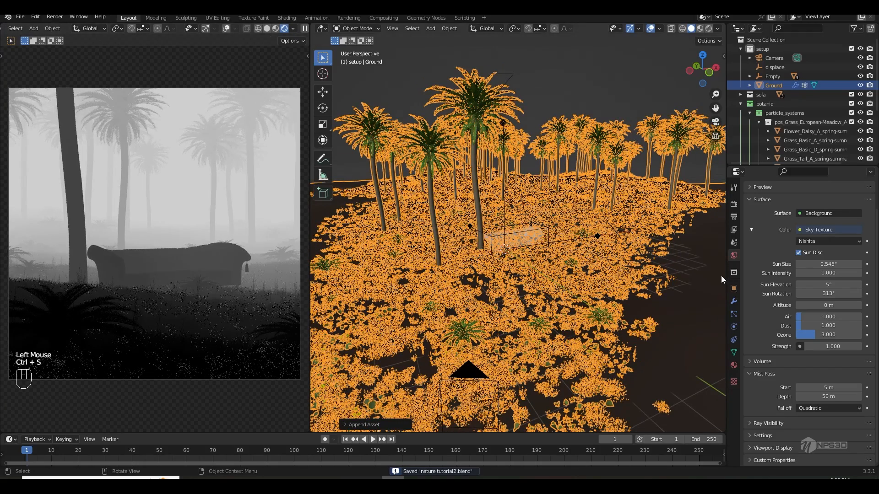
pyautogui.click(293, 28)
pyautogui.click(269, 111)
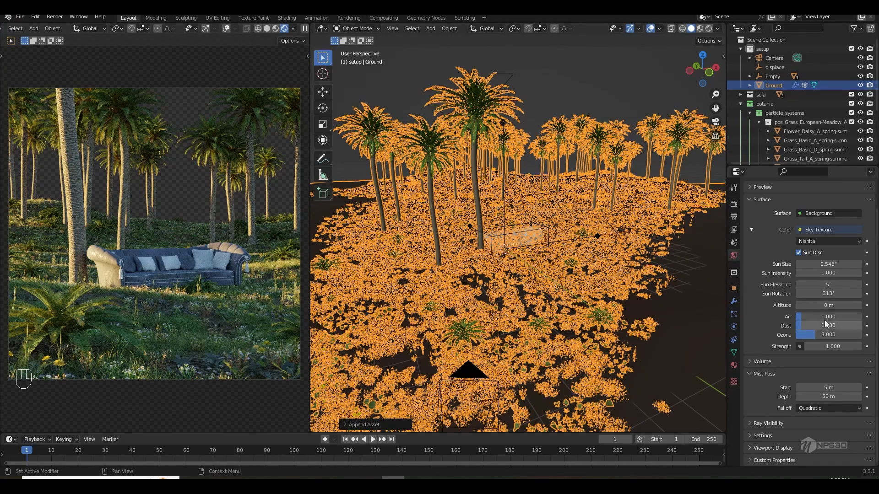
# Step: Set the sky texture's sun size to 5°
pyautogui.click(832, 264)
pyautogui.write('5')
pyautogui.press('Return')
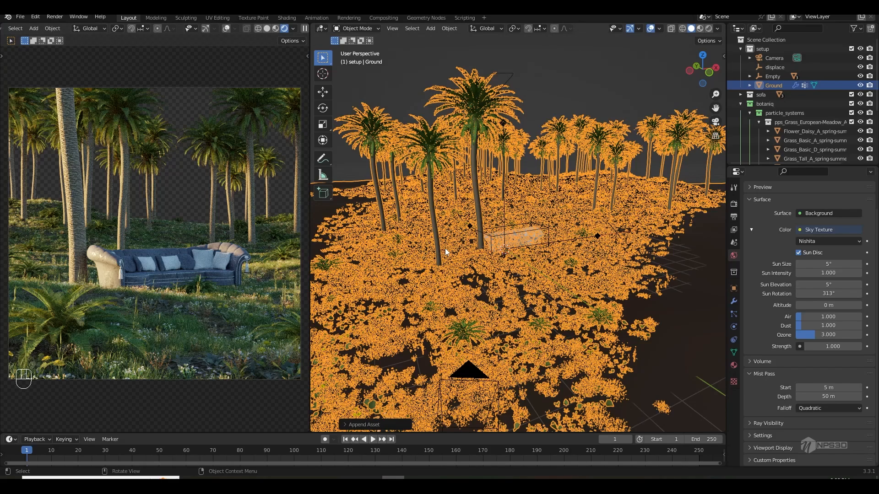
# Step: Try rotating the sofa's empty by about -29° around the global Z axis, and undo the rotation
pyautogui.click(551, 229)
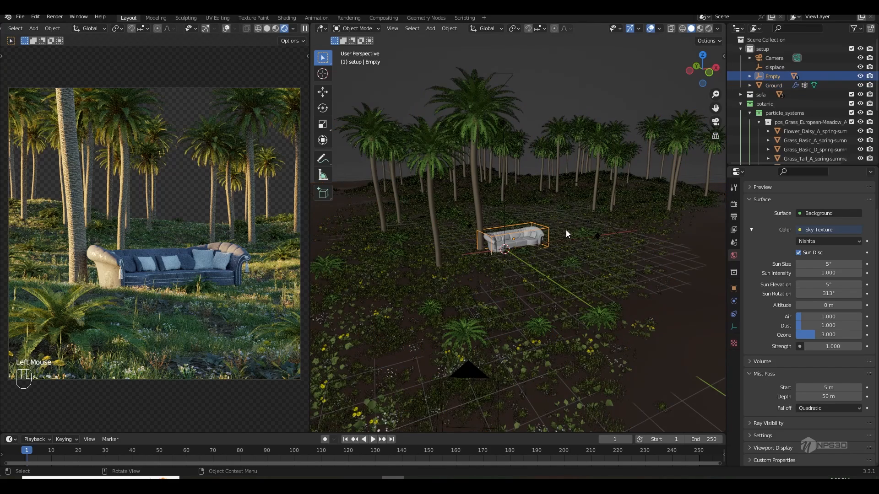
pyautogui.press('r')
pyautogui.press('z')
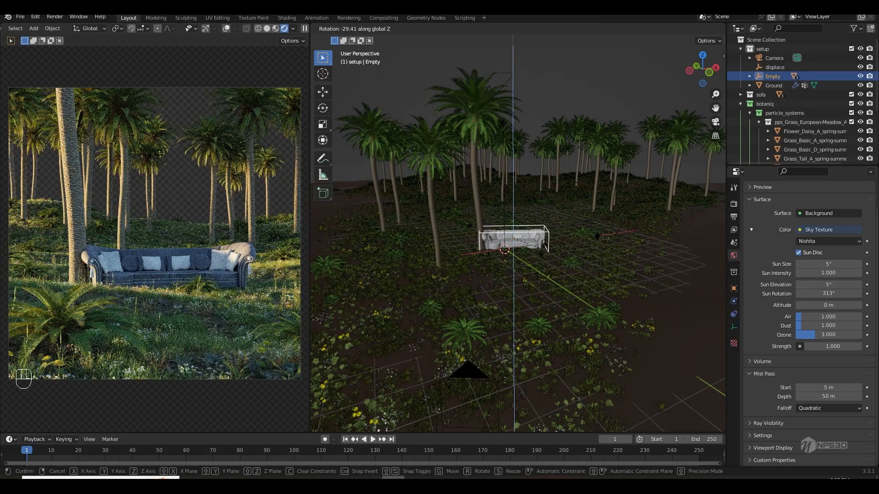
pyautogui.click(549, 249)
pyautogui.hotkey('ctrl', 'z')
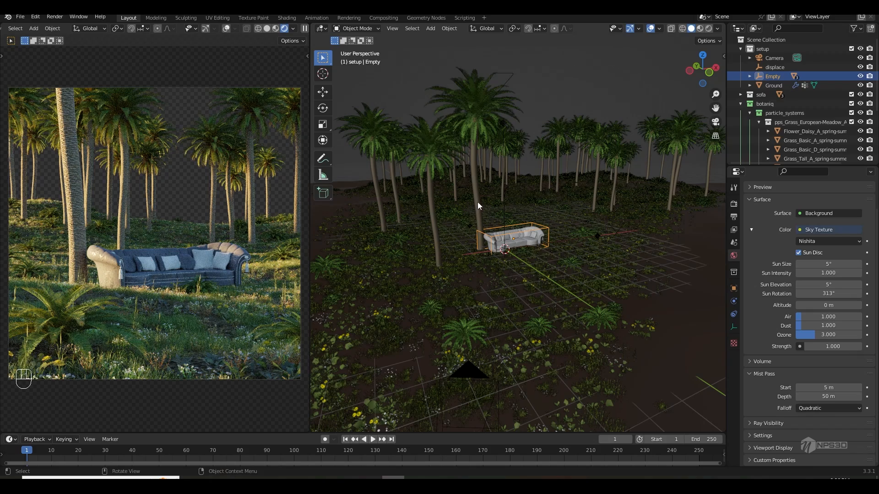
# Step: Step the Ground's tree scatter seed up to 16 and save the file
pyautogui.click(490, 204)
pyautogui.press('n')
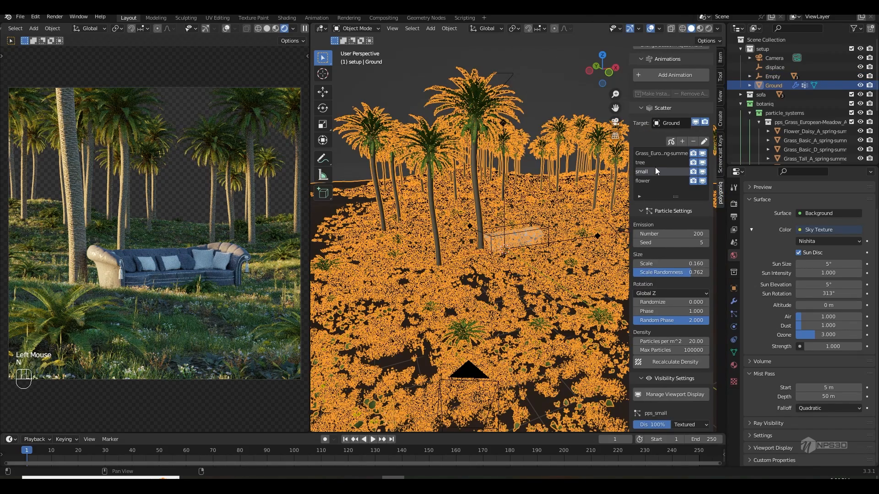
pyautogui.click(644, 162)
pyautogui.click(706, 243)
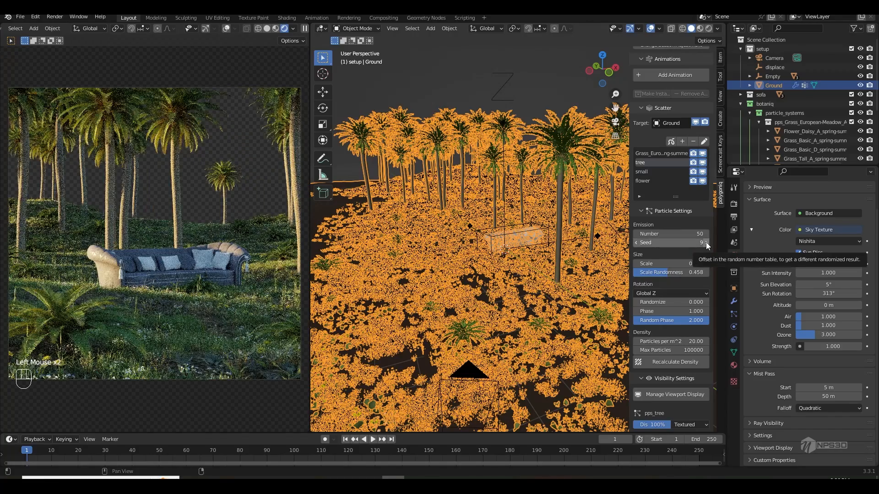
pyautogui.click(706, 243)
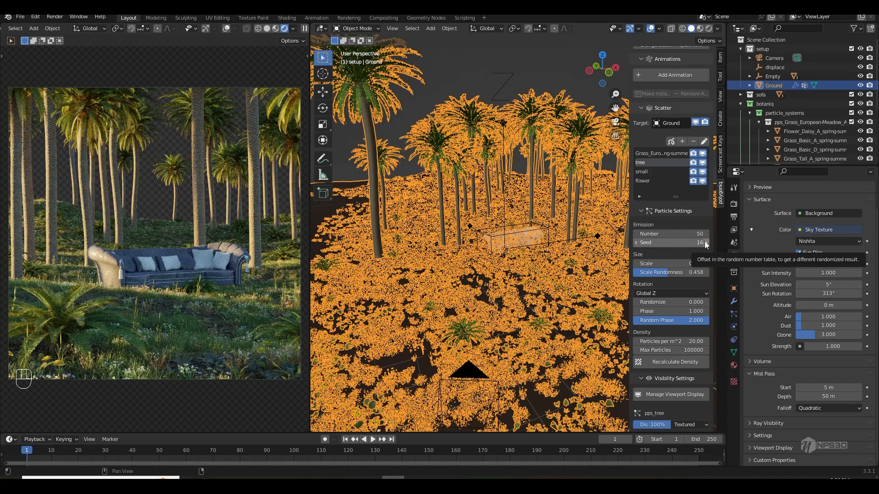
pyautogui.press('n')
pyautogui.hotkey('ctrl', 's')
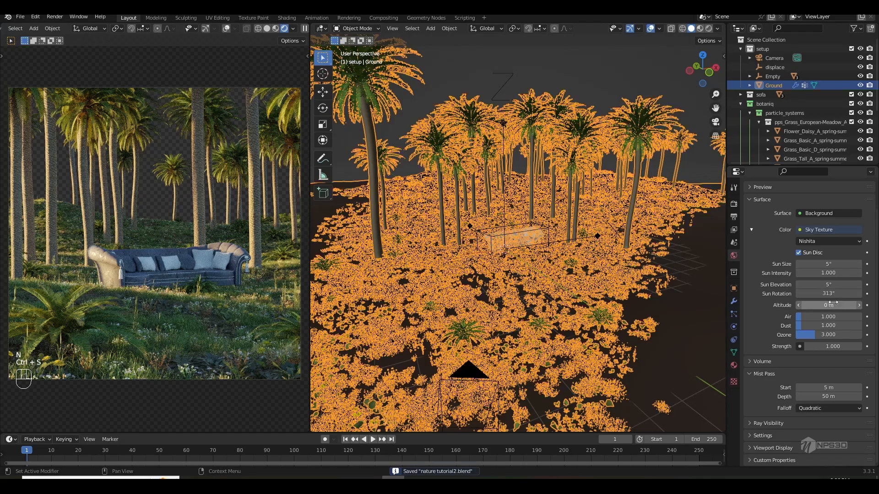
# Step: Try sun rotations of 90°, 45° and 270° on the sky texture to compare the sunlight direction
pyautogui.click(799, 294)
pyautogui.write('90')
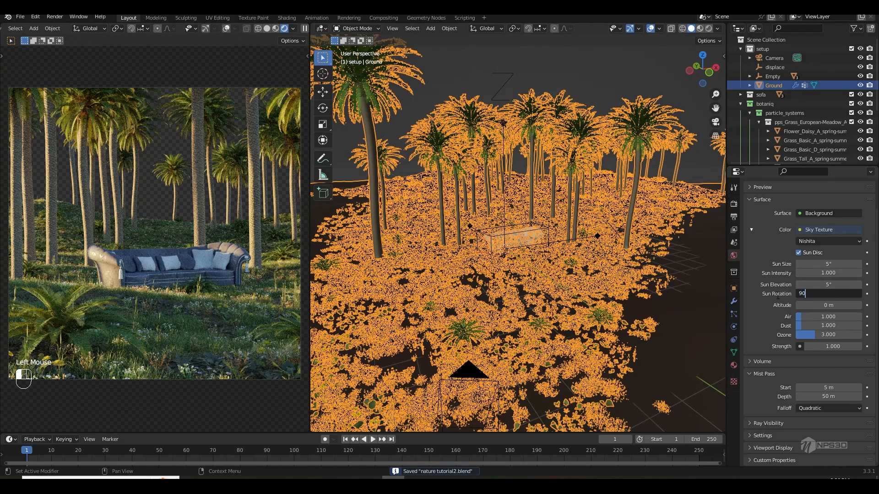
pyautogui.press('Return')
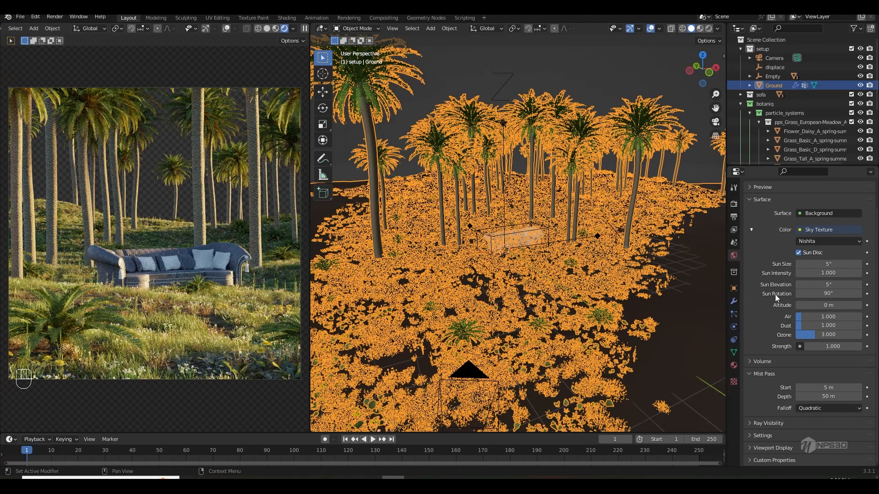
pyautogui.click(816, 293)
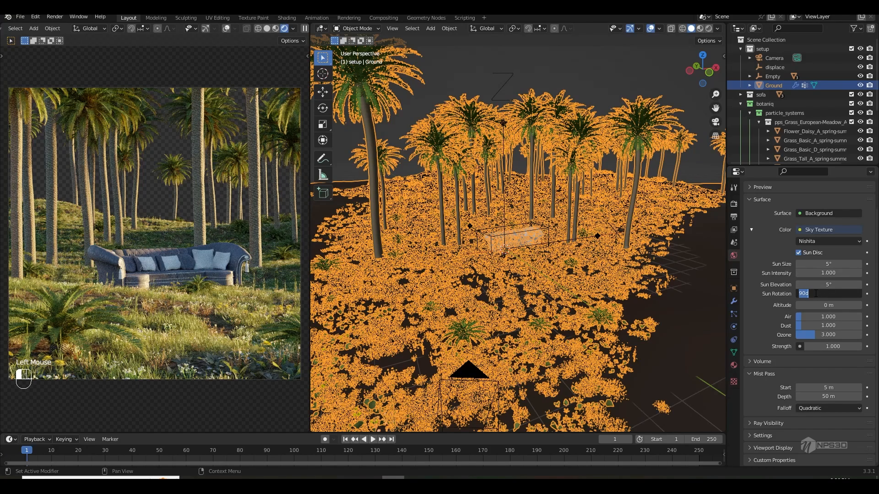
pyautogui.write('15')
pyautogui.click(767, 297)
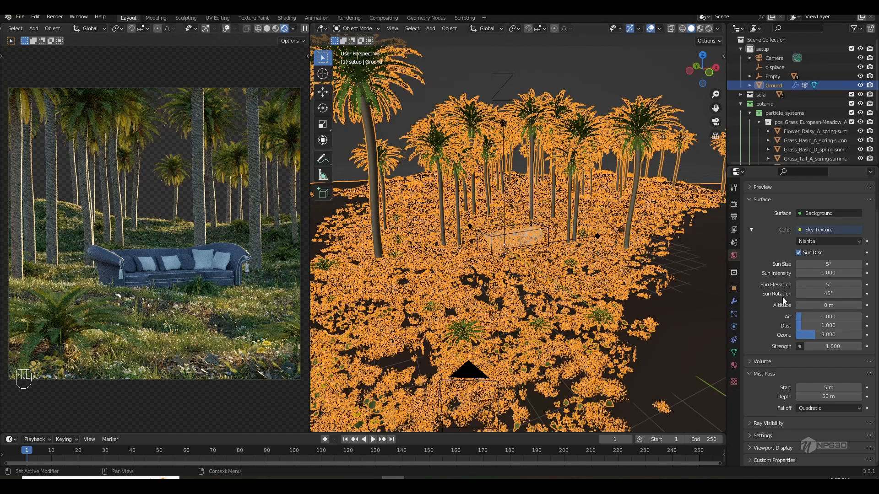
pyautogui.doubleClick(830, 293)
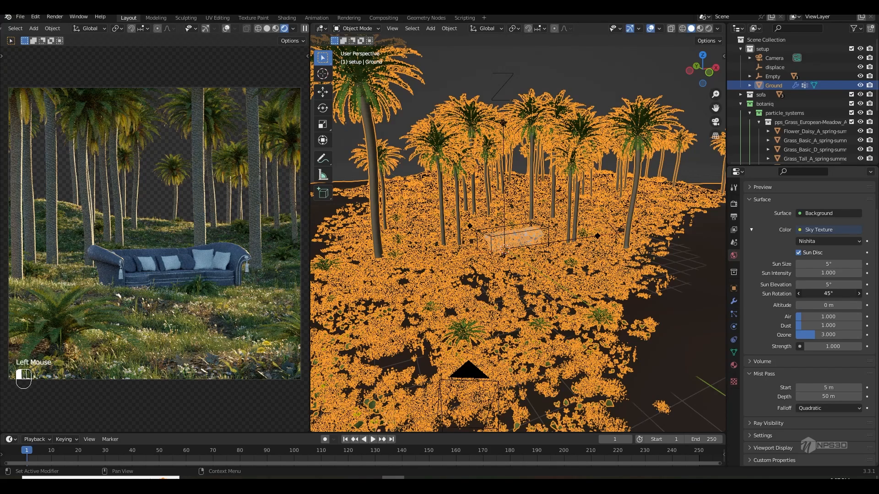
pyautogui.write('90')
pyautogui.press('Return')
pyautogui.doubleClick(825, 296)
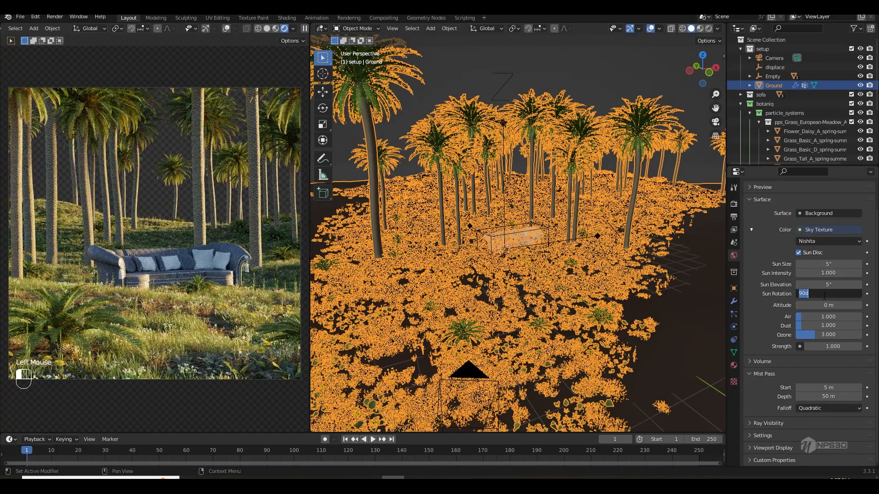
pyautogui.write('270')
pyautogui.press('Return')
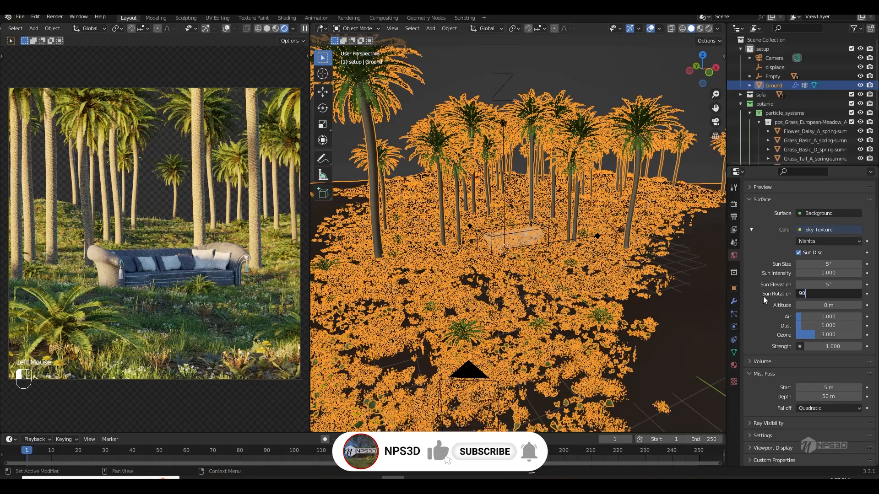
# Step: Set the sky texture's sun rotation to 90° and save the file
pyautogui.press('Return')
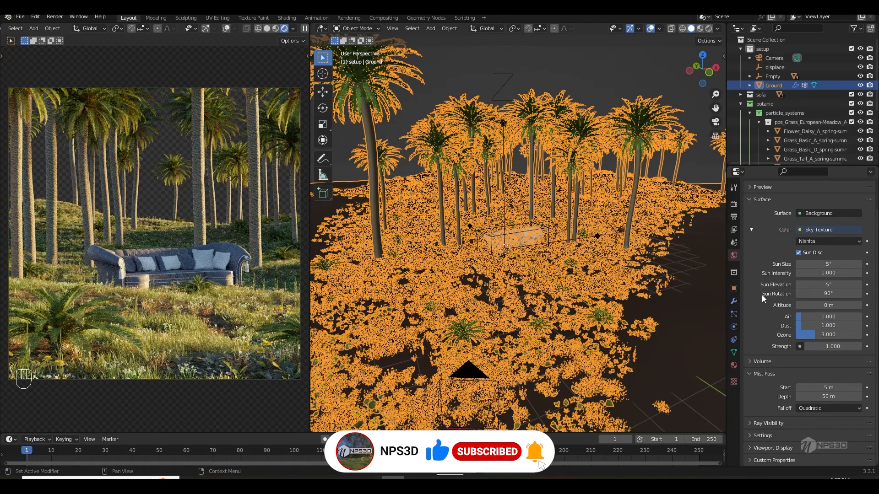
pyautogui.hotkey('ctrl', 's')
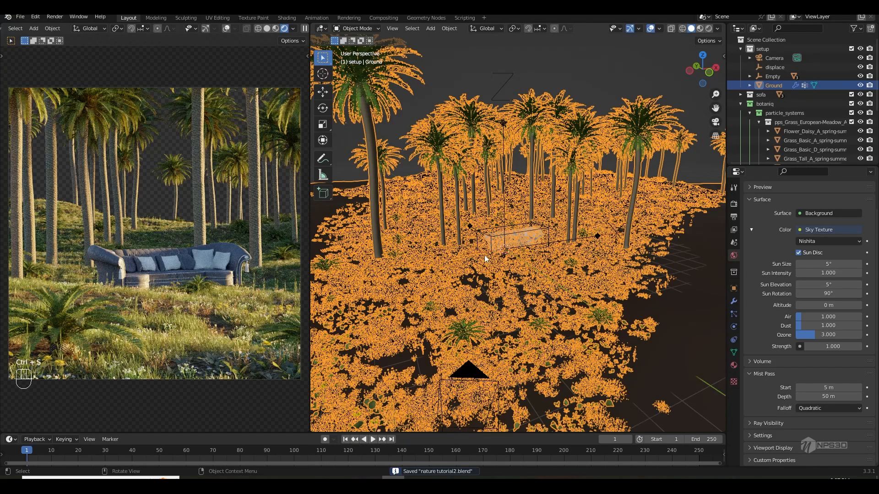
pyautogui.hotkey('ctrl', 's')
# Step: Switch the camera viewport to solid shading and render the still image
pyautogui.click(267, 28)
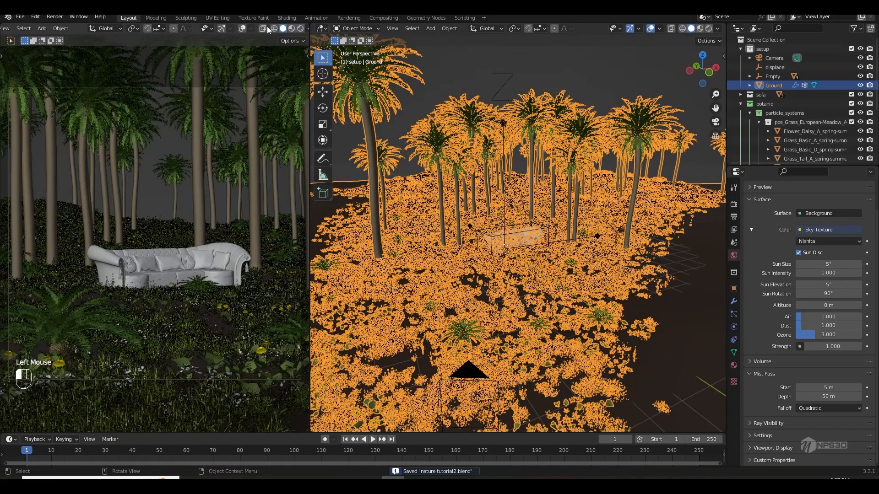
pyautogui.click(49, 17)
pyautogui.click(62, 26)
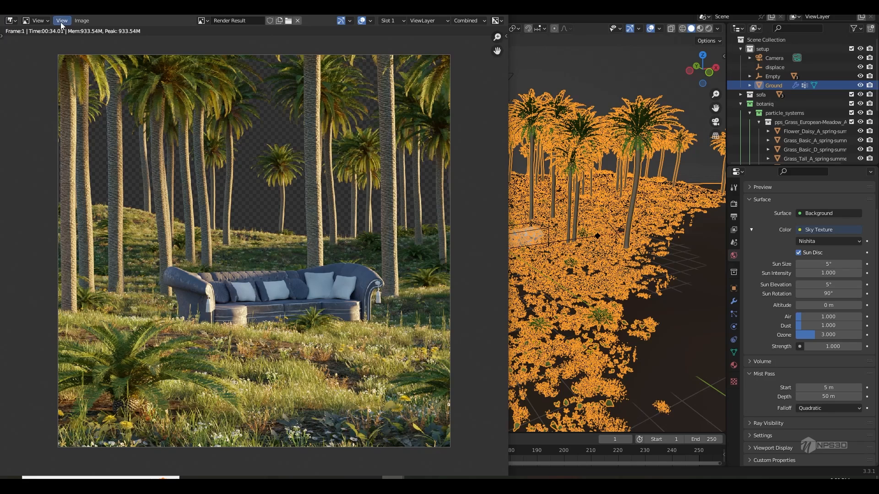
# Step: Save the combined render as color.png with 16-bit color depth and 0% compression
pyautogui.click(81, 20)
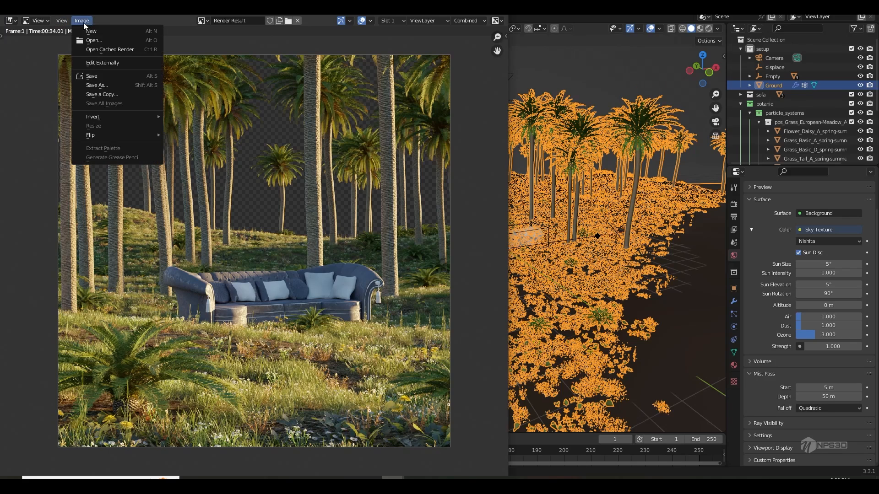
pyautogui.click(98, 85)
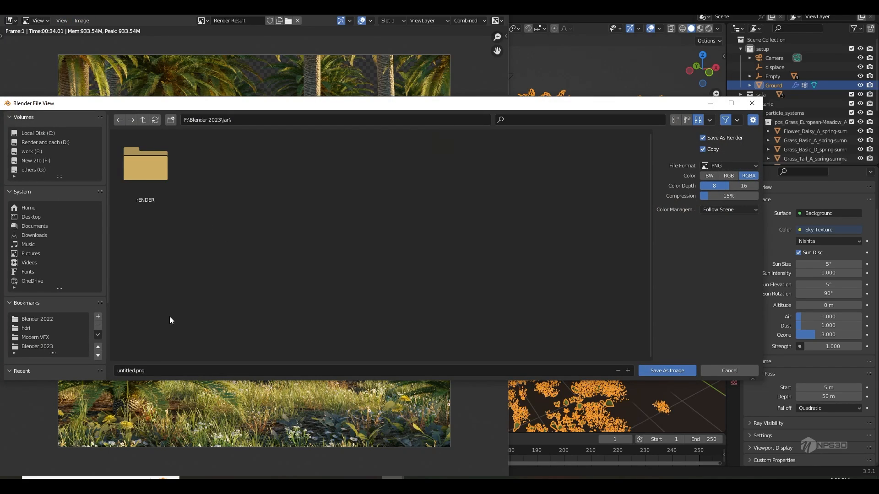
pyautogui.click(162, 370)
pyautogui.write('color')
pyautogui.click(744, 186)
pyautogui.moveTo(741, 196); pyautogui.dragTo(700, 196)
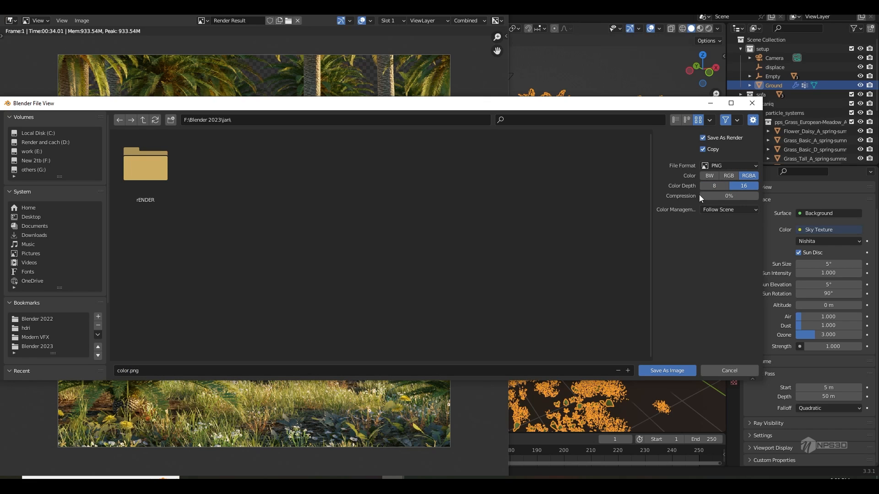
pyautogui.click(669, 370)
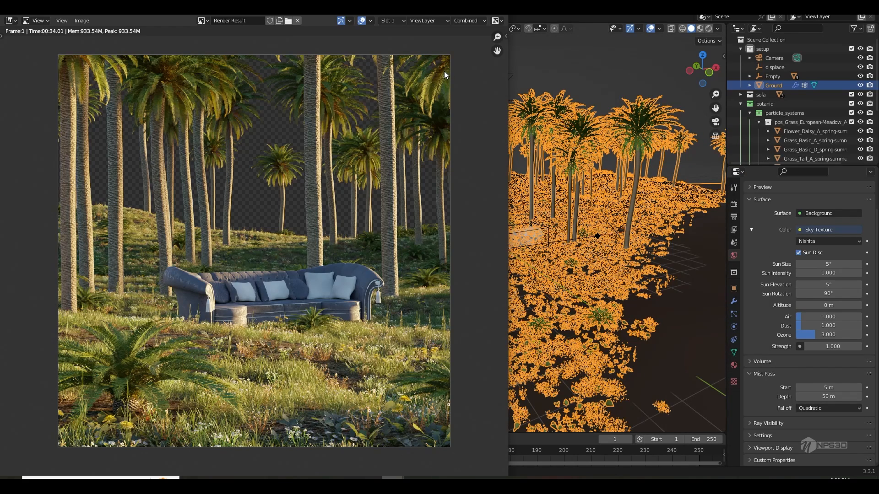
# Step: Show the render's Mist pass and save it as mist.png with 16-bit color depth
pyautogui.click(467, 21)
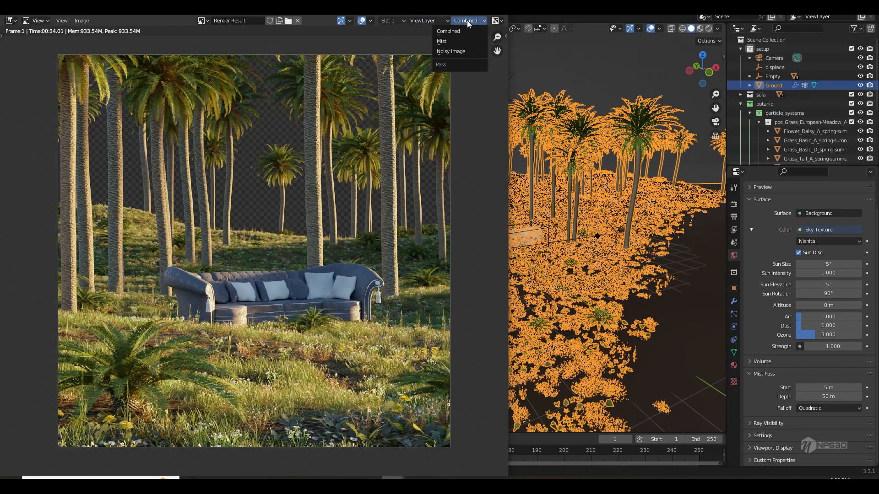
pyautogui.click(451, 42)
pyautogui.click(81, 21)
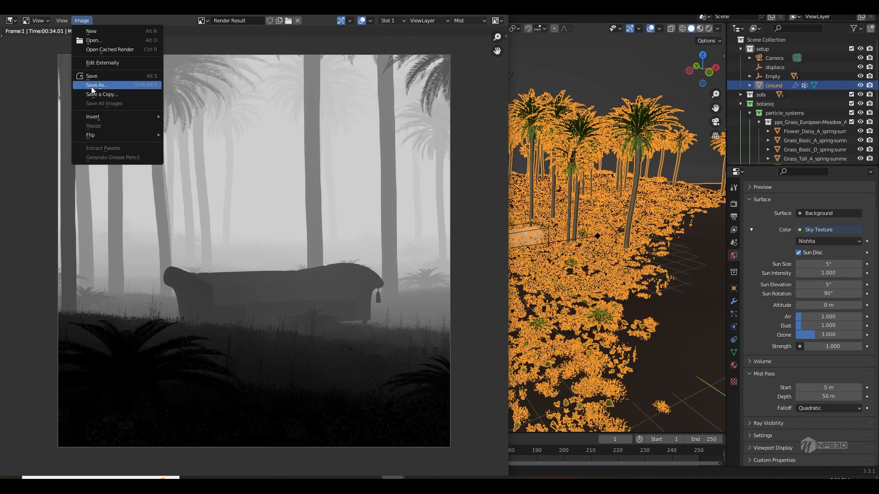
pyautogui.click(92, 87)
pyautogui.click(132, 371)
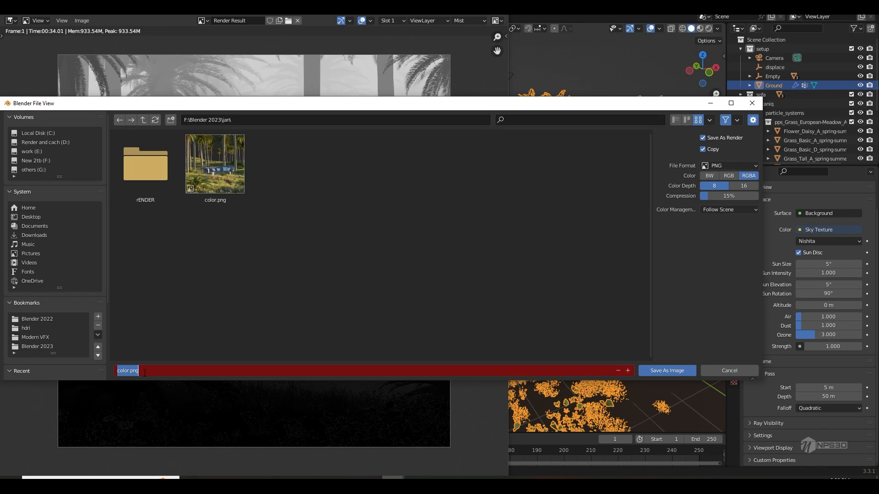
pyautogui.write('mist.png')
pyautogui.press('Return')
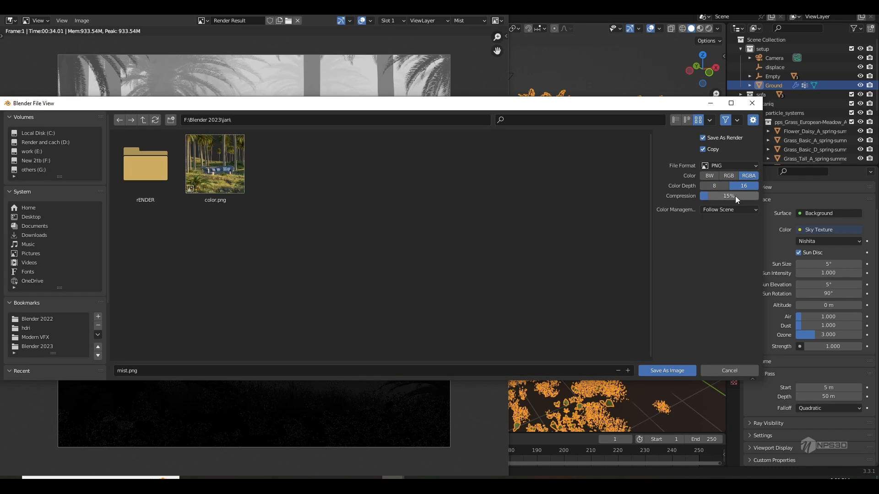
pyautogui.click(659, 367)
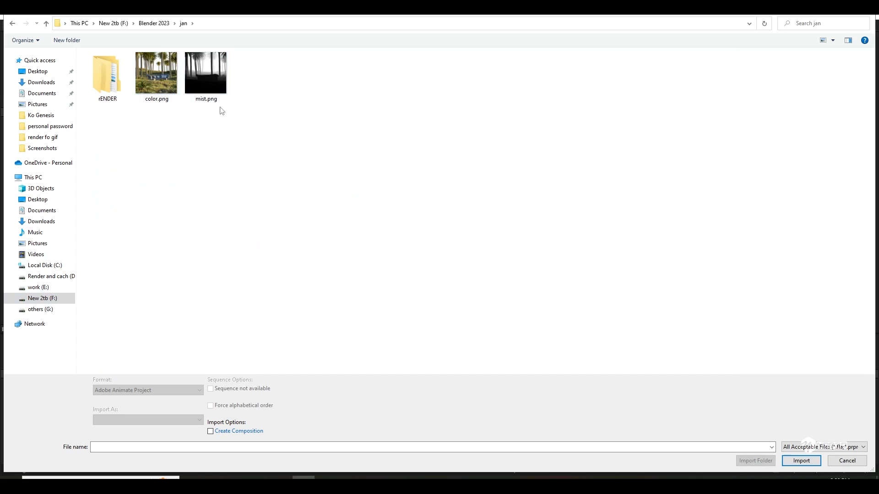
# Step: Switch to After Effects, import color.png and mist.png as footage, and create a composition from color.png
pyautogui.moveTo(221, 108); pyautogui.dragTo(169, 86)
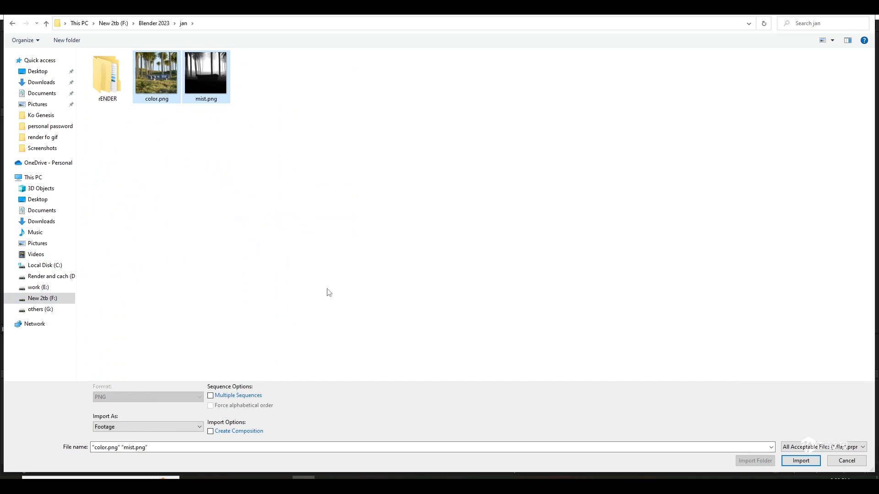
pyautogui.click(801, 460)
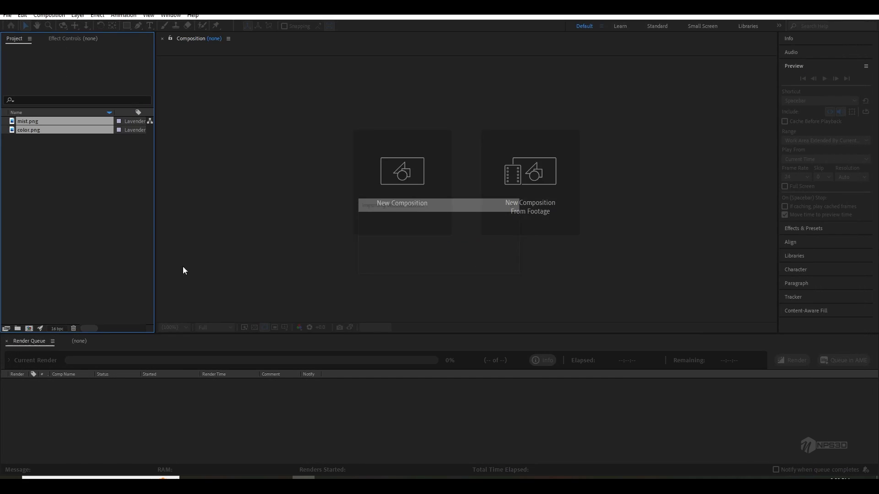
pyautogui.click(34, 163)
pyautogui.moveTo(28, 129); pyautogui.dragTo(27, 328)
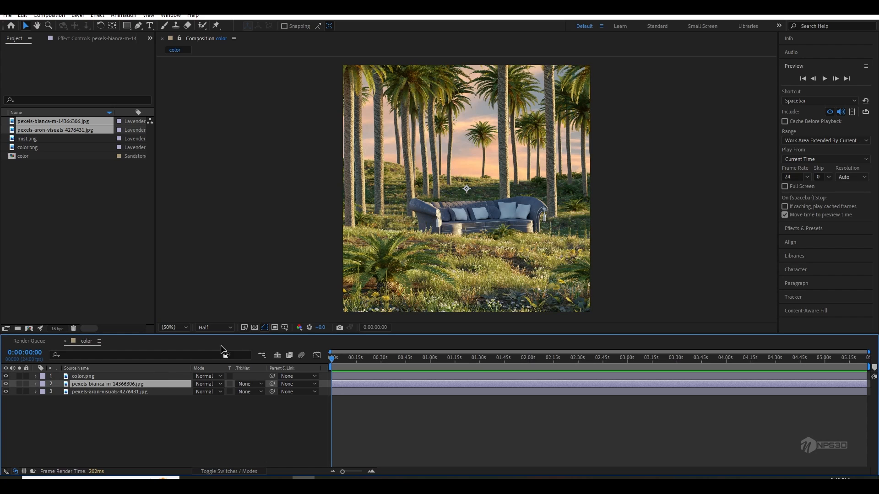
# Step: Scale the sunset sky photo below the color layer to 32% and delete the other sky photo layer
pyautogui.press('s')
pyautogui.moveTo(207, 392); pyautogui.dragTo(177, 392)
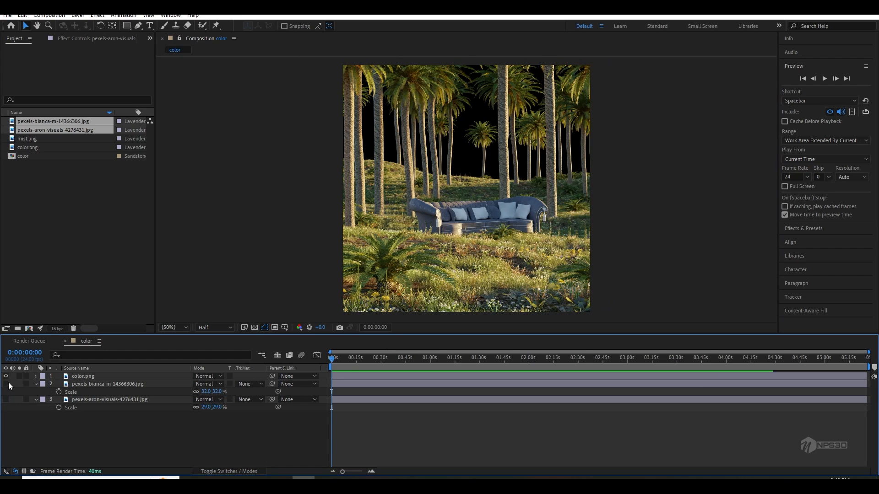
pyautogui.click(6, 384)
pyautogui.click(89, 401)
pyautogui.press('Delete')
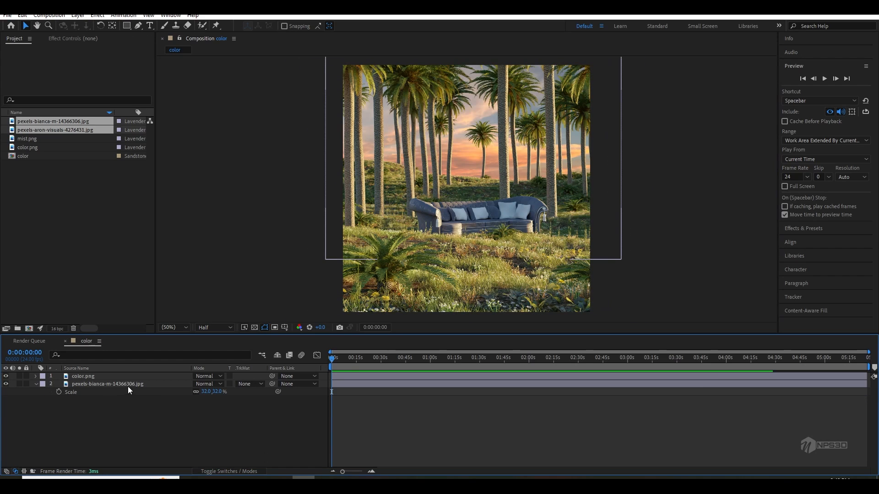
pyautogui.click(98, 385)
pyautogui.click(114, 396)
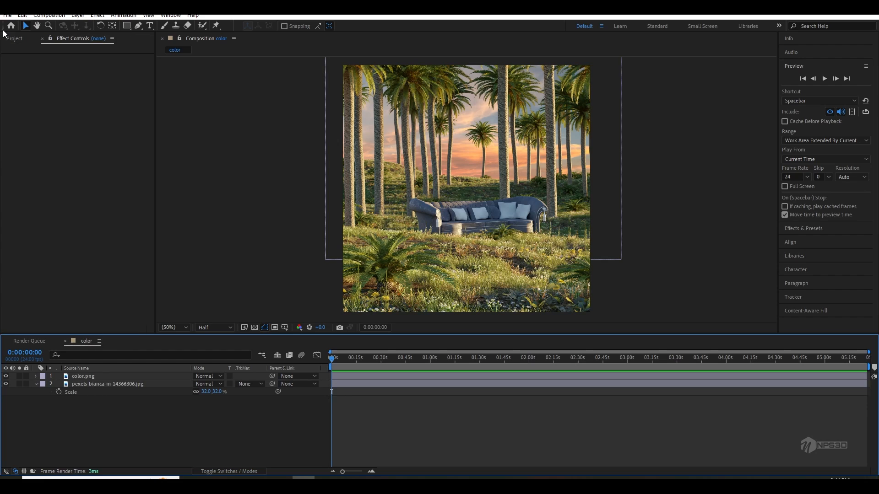
# Step: Add mist.png as the topmost layer of the composition and set its blending mode to Screen
pyautogui.click(29, 101)
pyautogui.click(32, 167)
pyautogui.moveTo(24, 148); pyautogui.dragTo(109, 375)
pyautogui.click(205, 377)
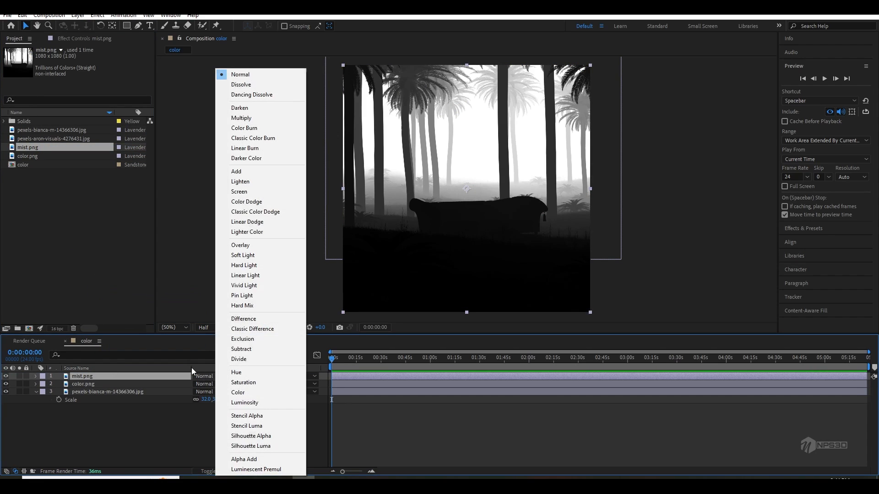
pyautogui.click(248, 193)
# Step: Apply the Tint effect to the mist.png layer
pyautogui.click(86, 39)
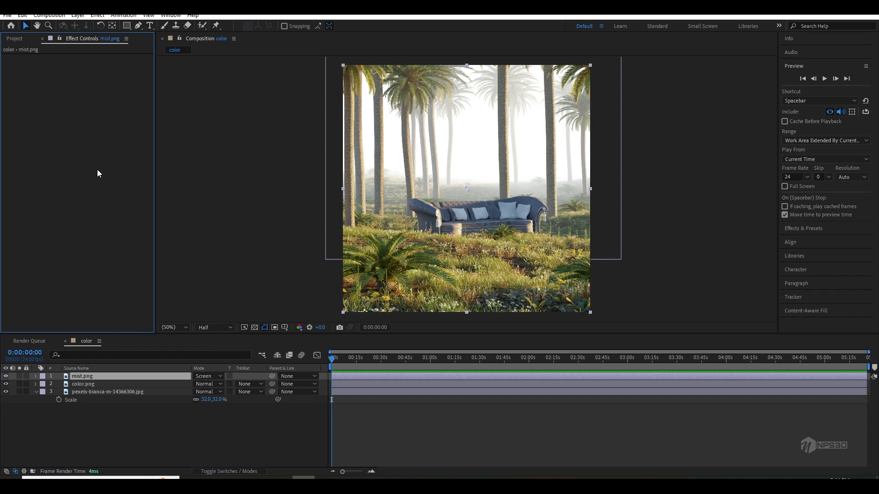
pyautogui.hotkey('ctrl', 'space')
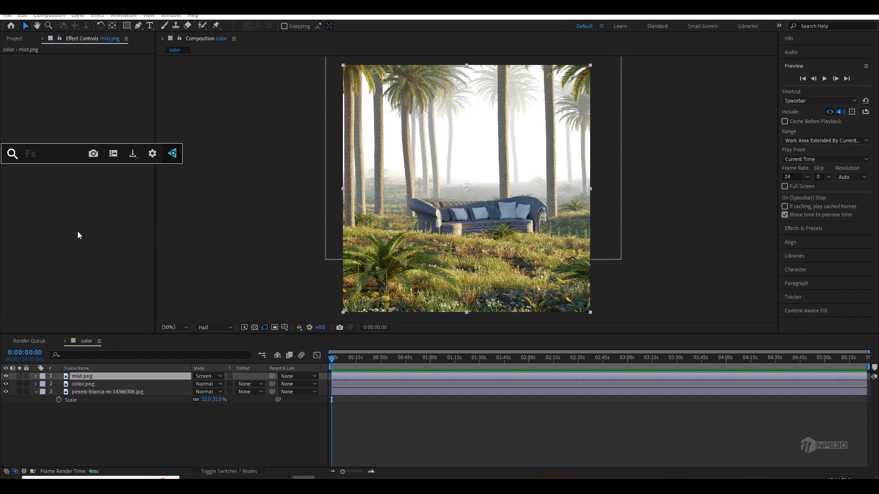
pyautogui.write('tint')
pyautogui.click(48, 179)
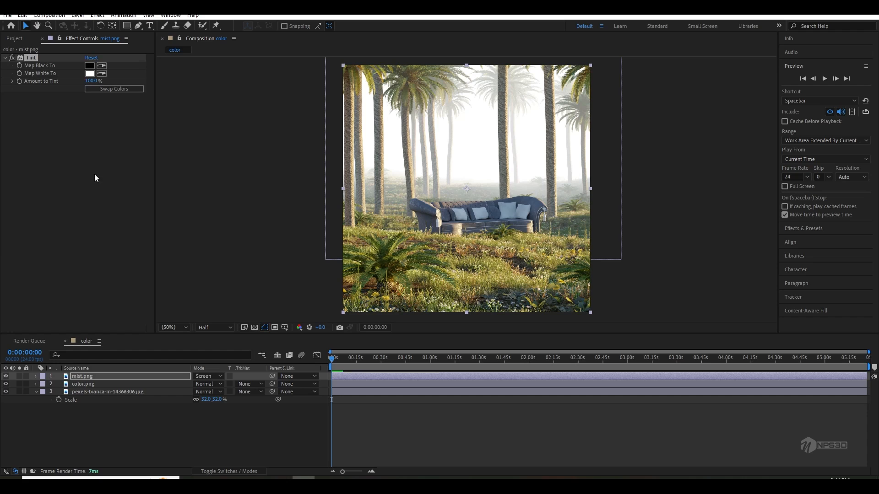
# Step: Try olive-yellow and light blue as the Map White To colour of the mist's Tint effect
pyautogui.click(89, 74)
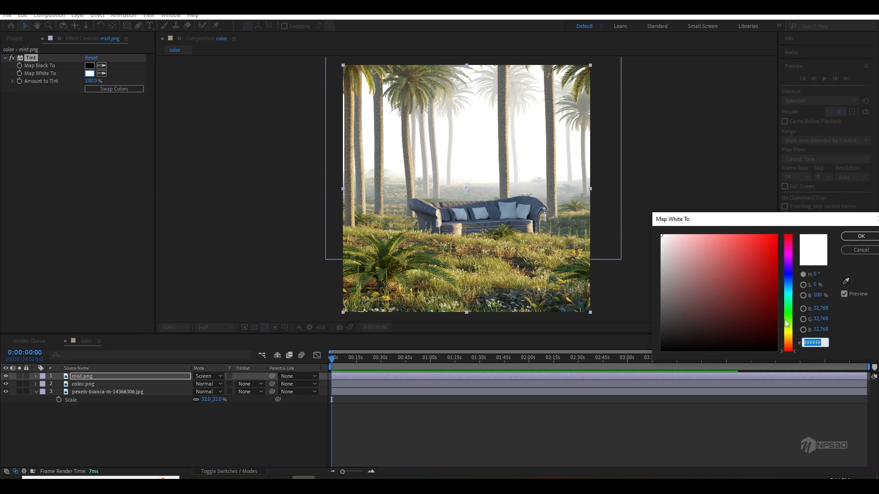
pyautogui.click(788, 333)
pyautogui.click(732, 272)
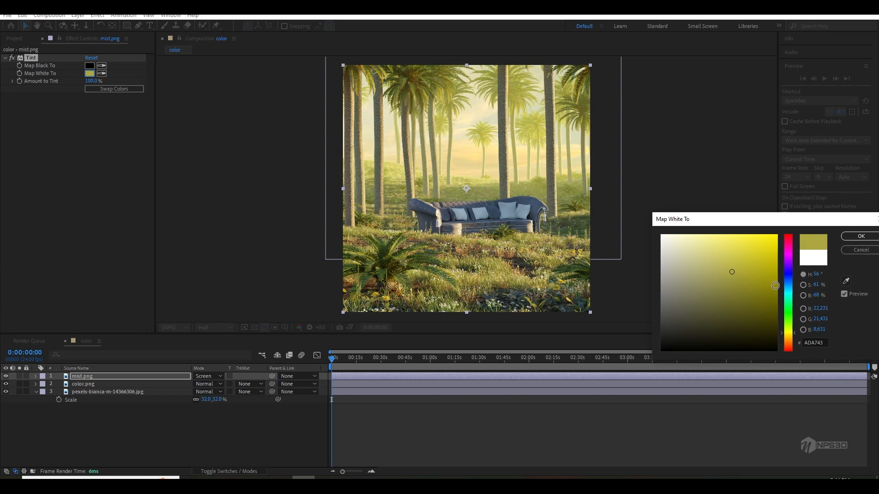
pyautogui.moveTo(788, 293)
pyautogui.mouseDown()
pyautogui.moveTo(791, 332)
pyautogui.moveTo(789, 268)
pyautogui.moveTo(787, 278)
pyautogui.moveTo(767, 243)
pyautogui.moveTo(678, 239)
pyautogui.moveTo(695, 269)
pyautogui.moveTo(788, 290)
pyautogui.mouseUp()
pyautogui.click(787, 281)
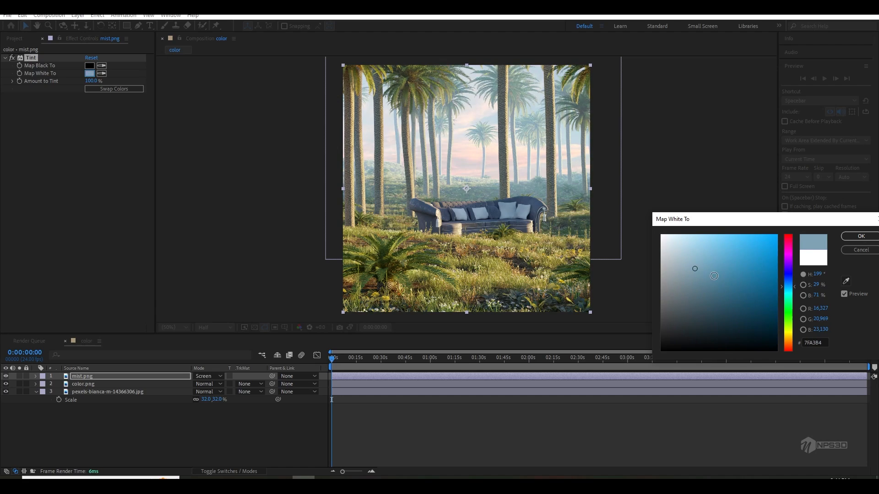
pyautogui.moveTo(714, 276); pyautogui.dragTo(681, 249)
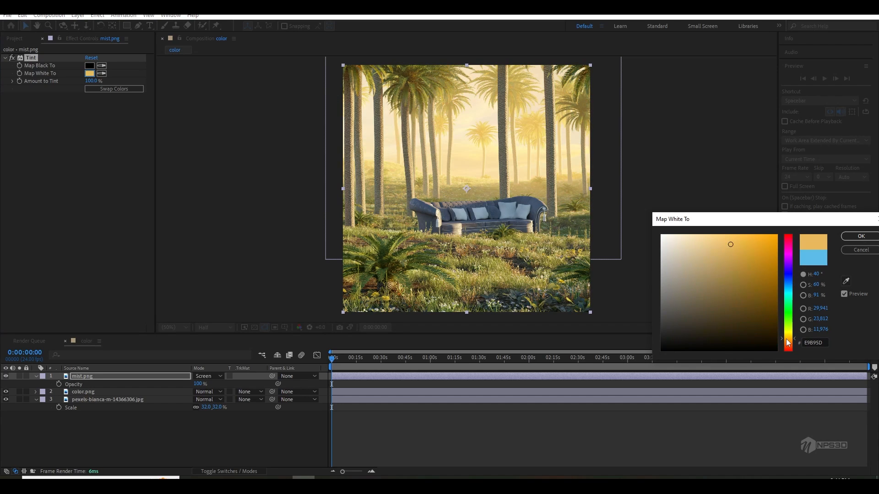
# Step: Set the mist tint's Map White To colour to a warm orange, about E9AF5D, and lower the mist layer's opacity
pyautogui.moveTo(789, 339); pyautogui.dragTo(789, 344)
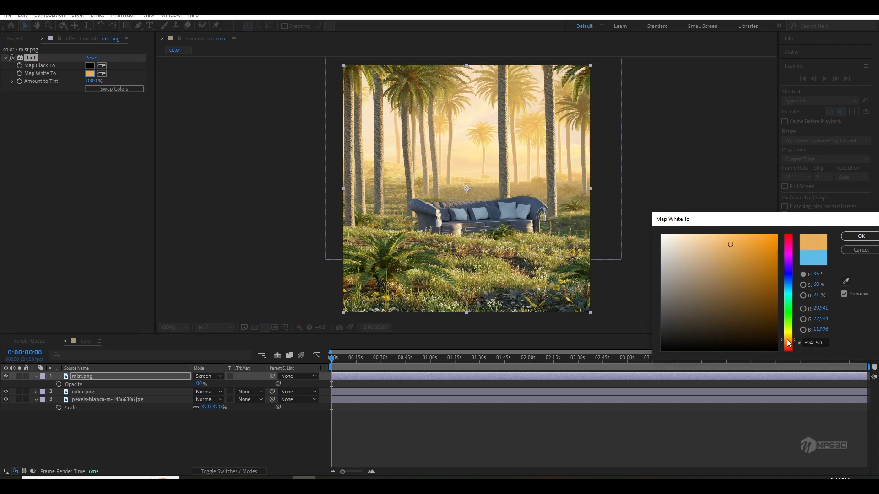
pyautogui.click(844, 243)
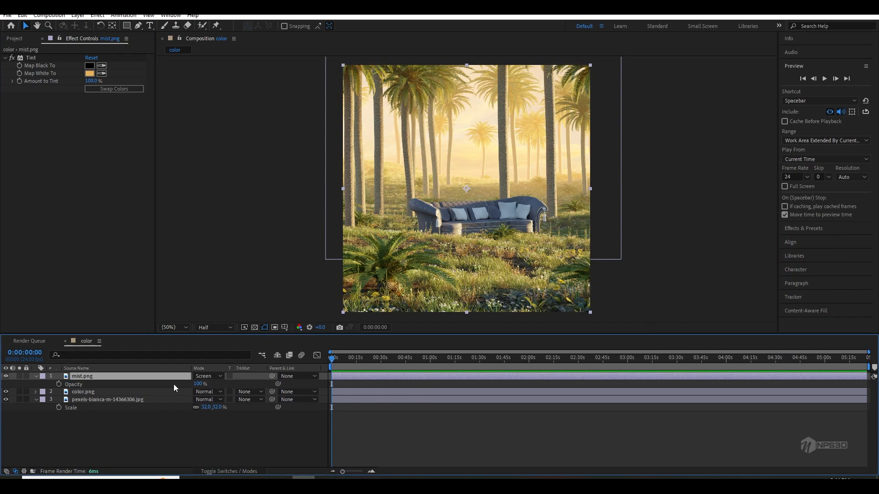
pyautogui.moveTo(197, 384); pyautogui.dragTo(166, 384)
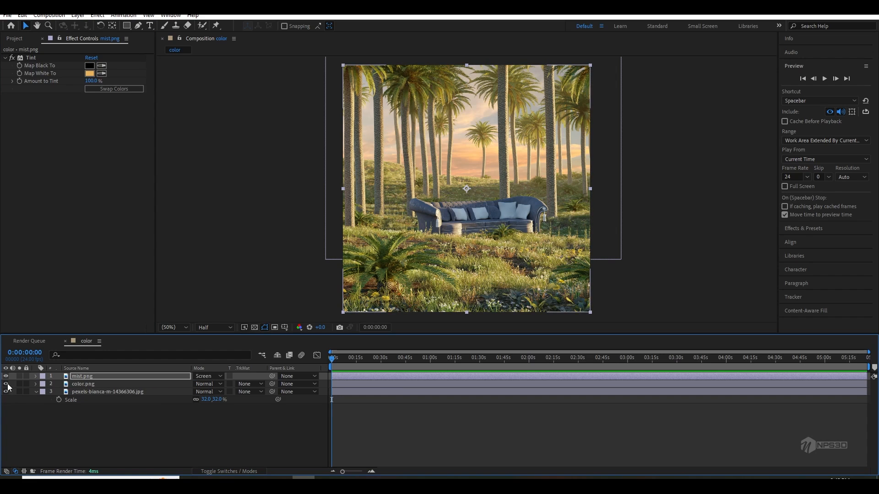
pyautogui.click(5, 377)
pyautogui.click(6, 377)
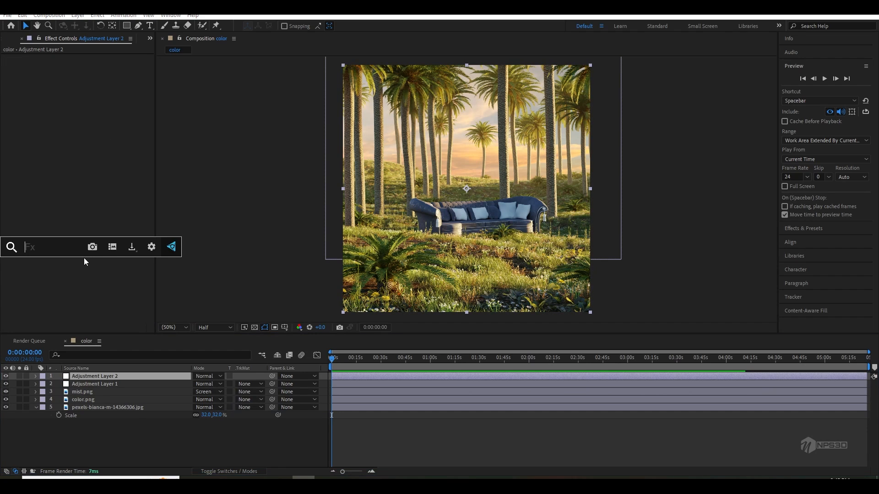
# Step: Search the effects for "lum" and add the matching effect to Adjustment Layer 2
pyautogui.write('lum')
pyautogui.click(59, 286)
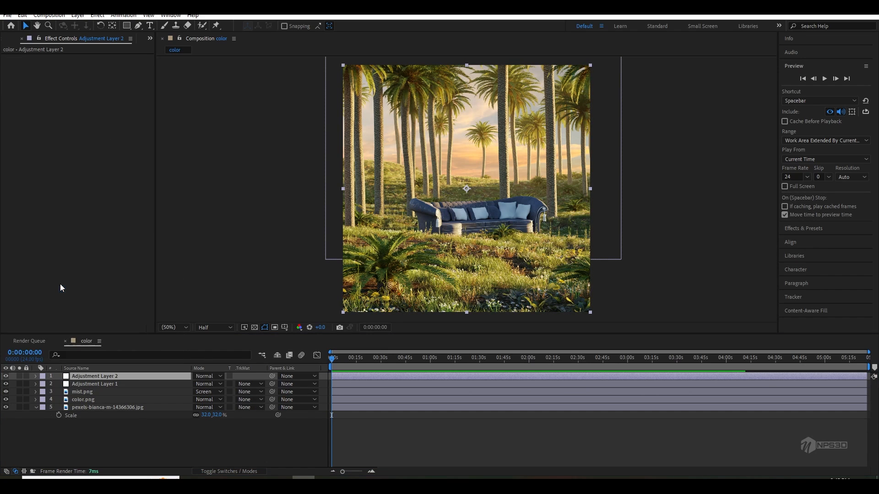